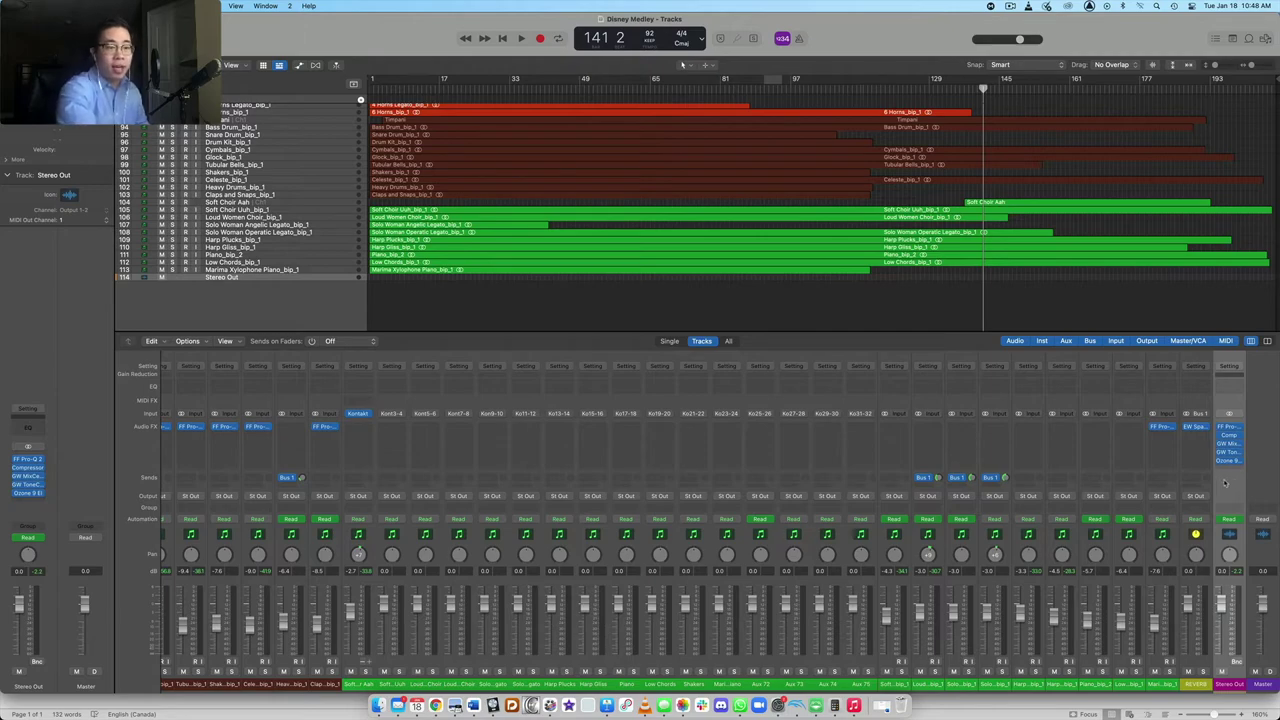
pyautogui.hscroll(-10, 1225, 483)
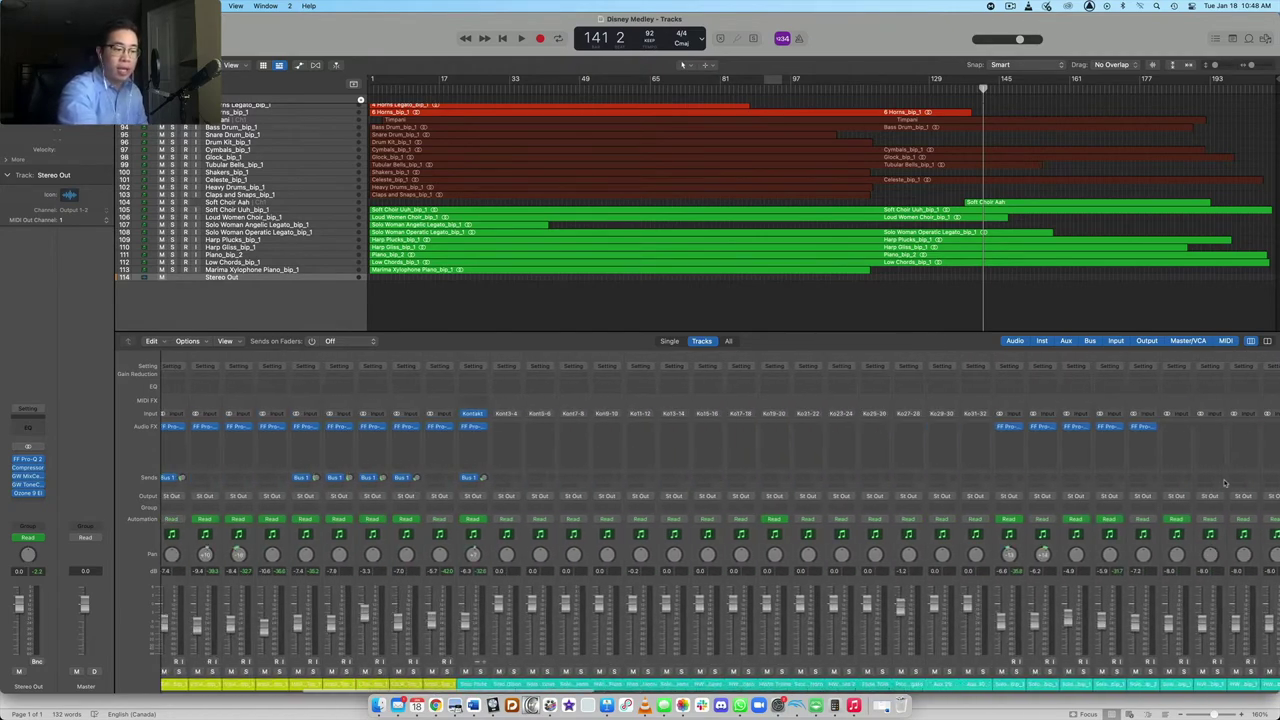
pyautogui.hscroll(-10, 1225, 483)
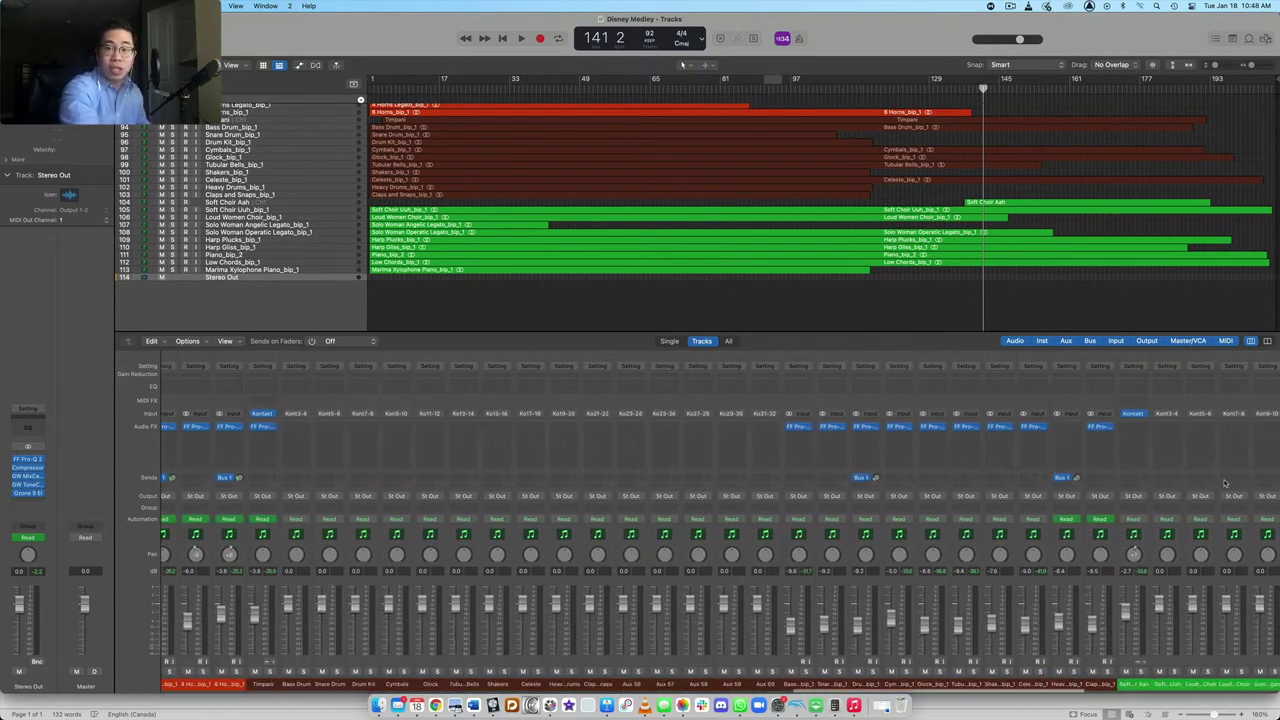
pyautogui.hscroll(5, 1225, 483)
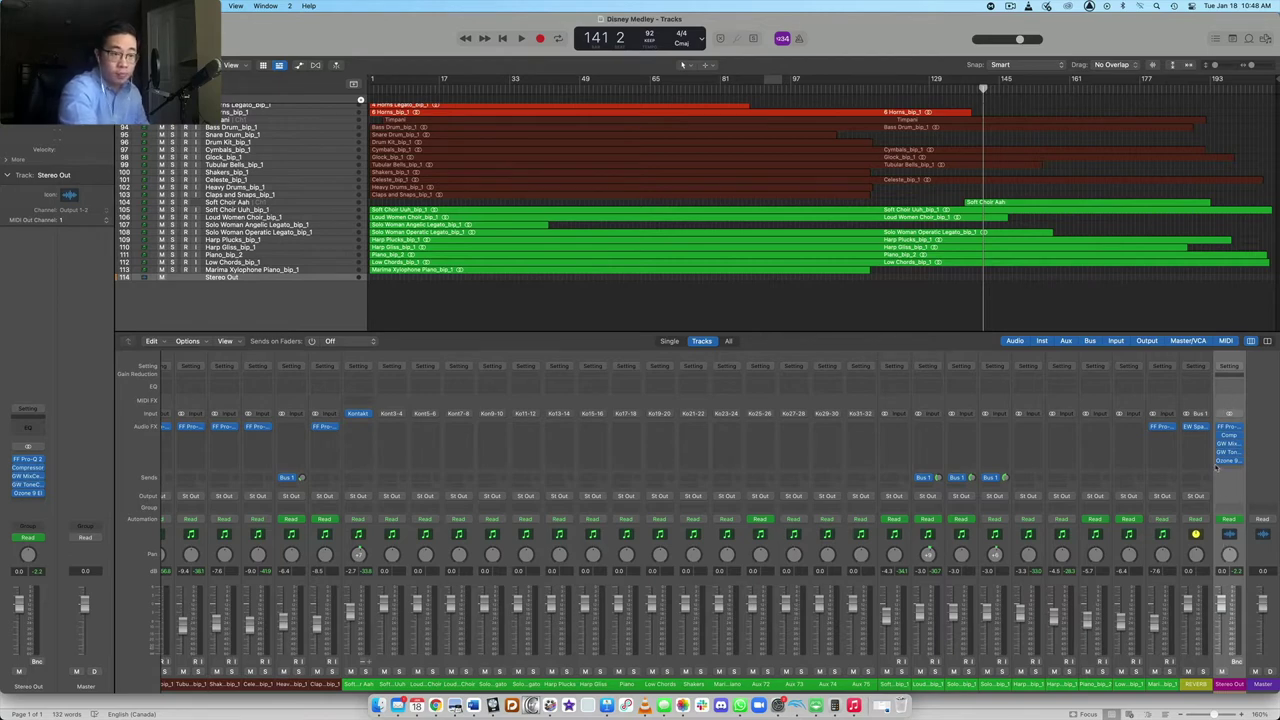
pyautogui.hscroll(-10, 1235, 477)
pyautogui.hscroll(-10, 1235, 477)
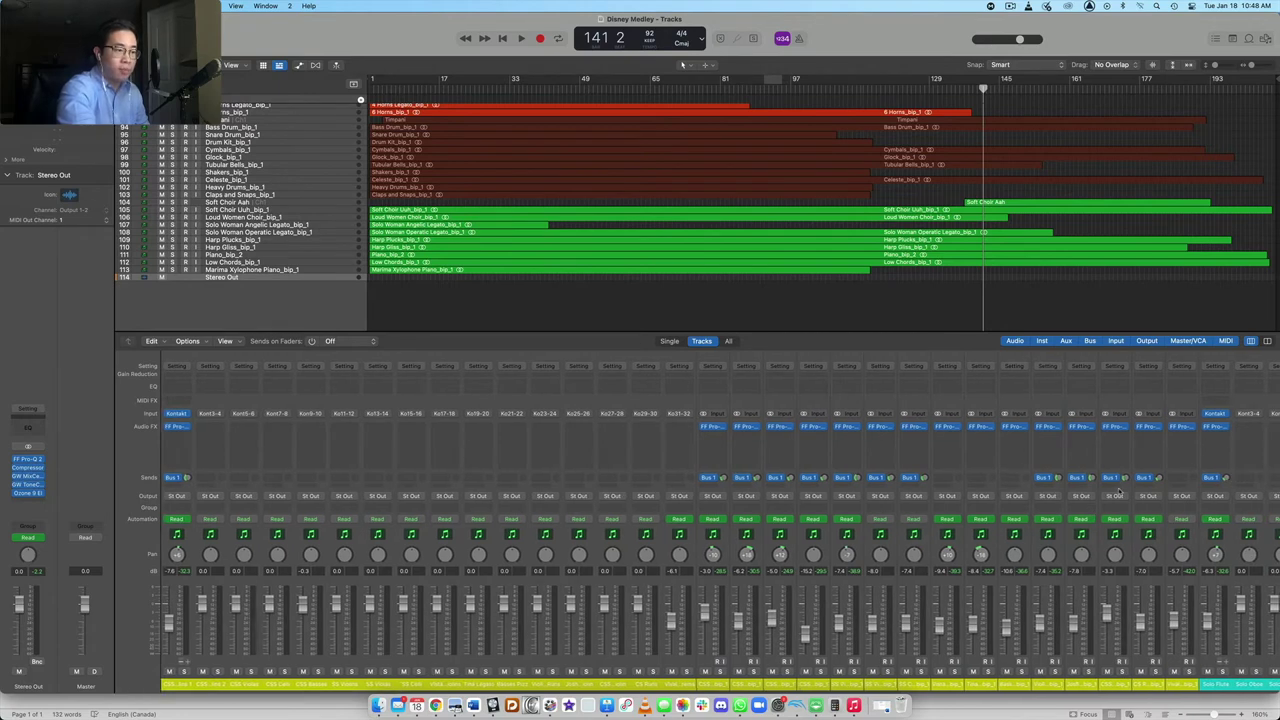
pyautogui.hscroll(-10, 1118, 492)
pyautogui.hscroll(10, 1118, 492)
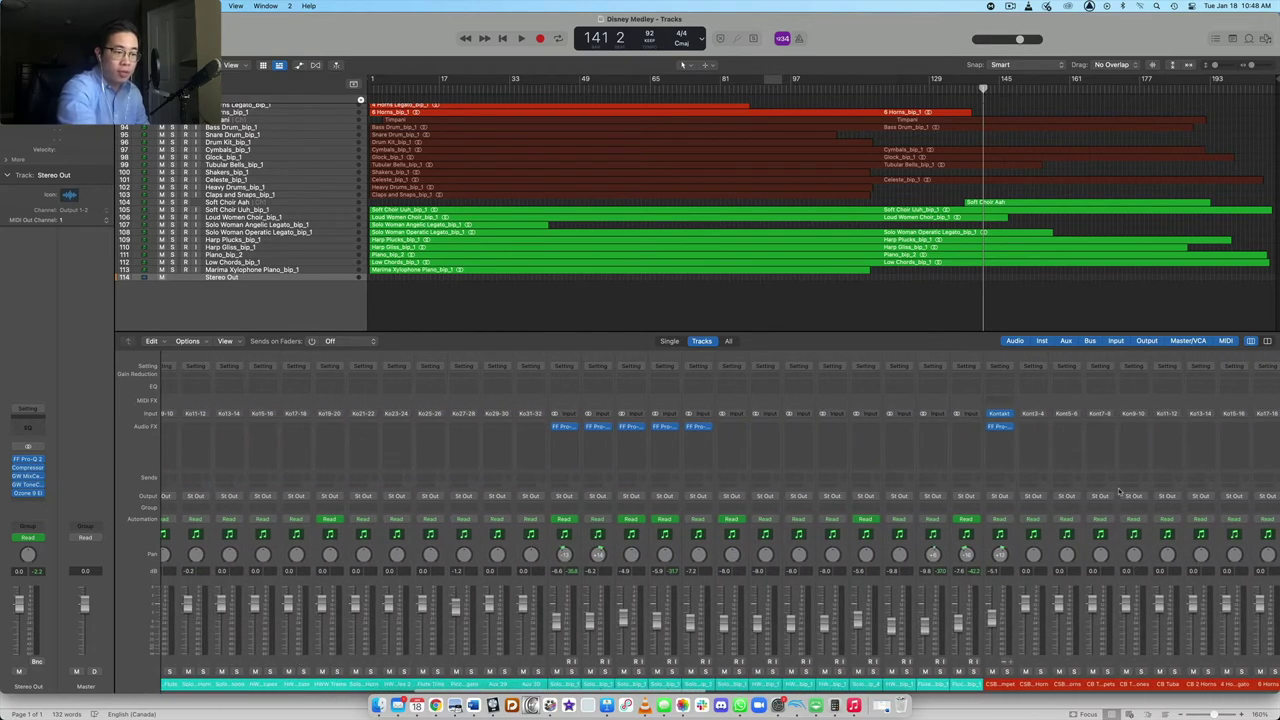
pyautogui.hscroll(10, 1118, 492)
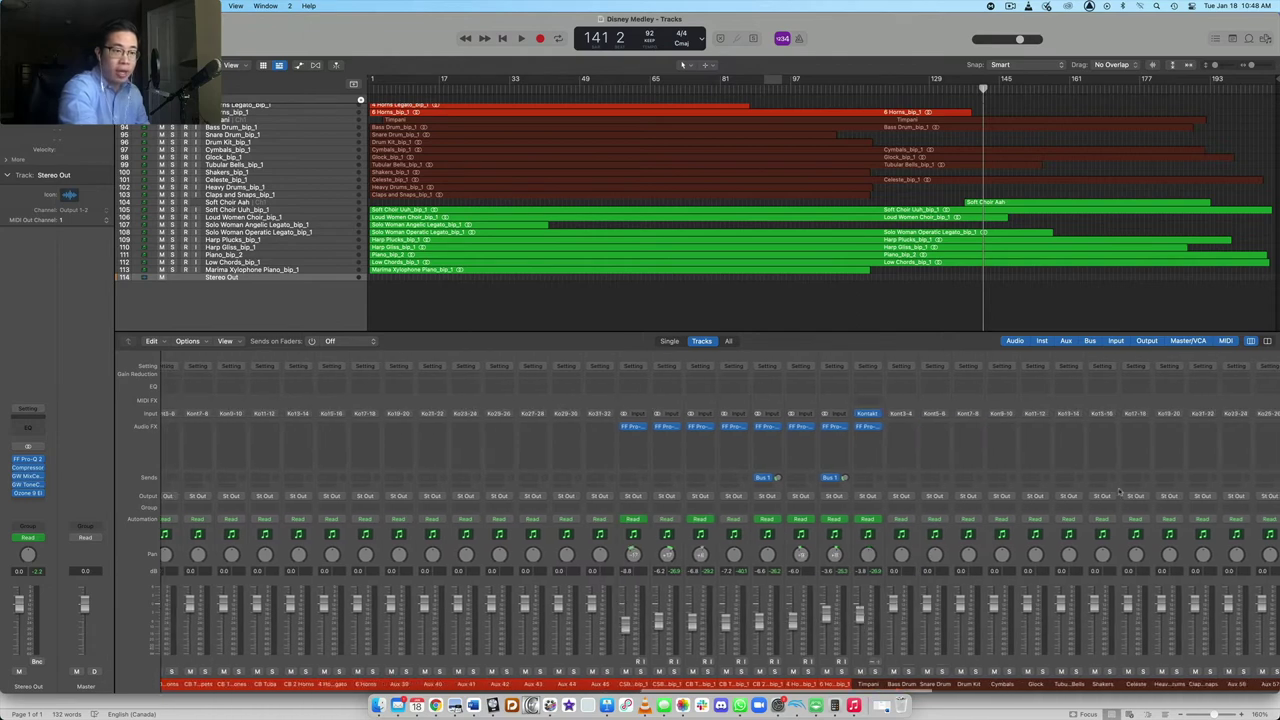
pyautogui.hscroll(10, 1118, 492)
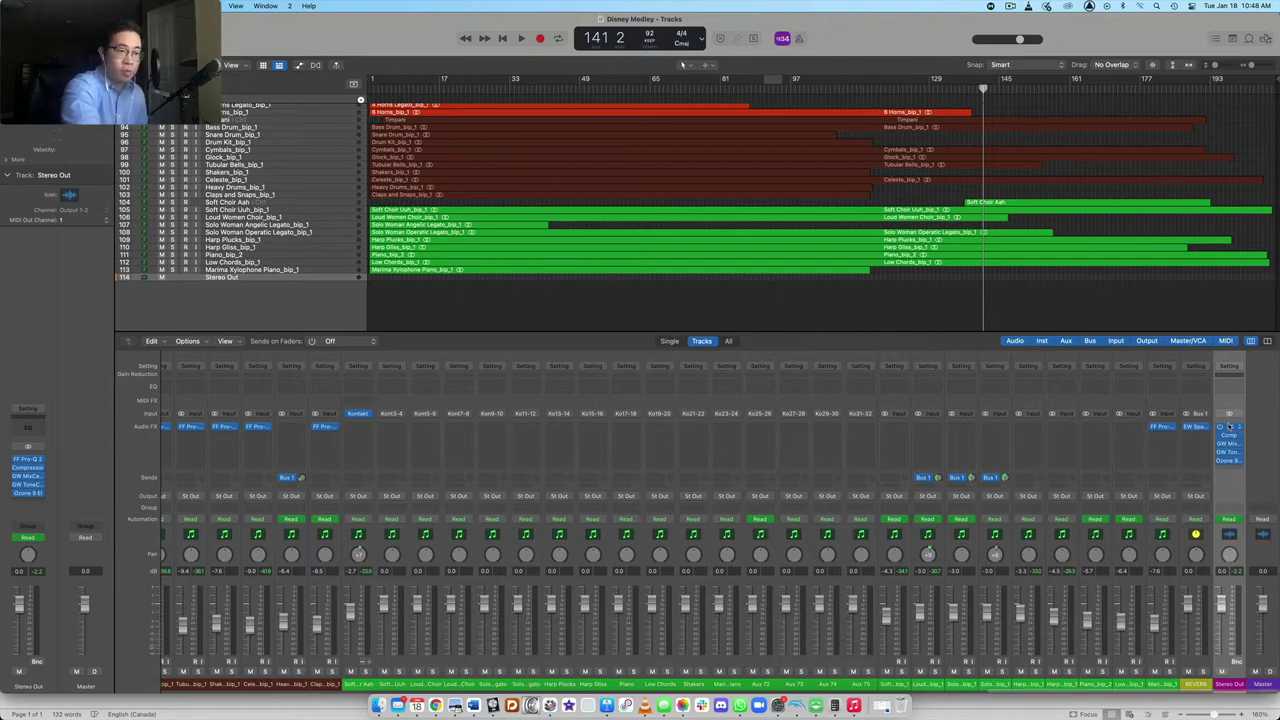
pyautogui.hscroll(-8, 1238, 494)
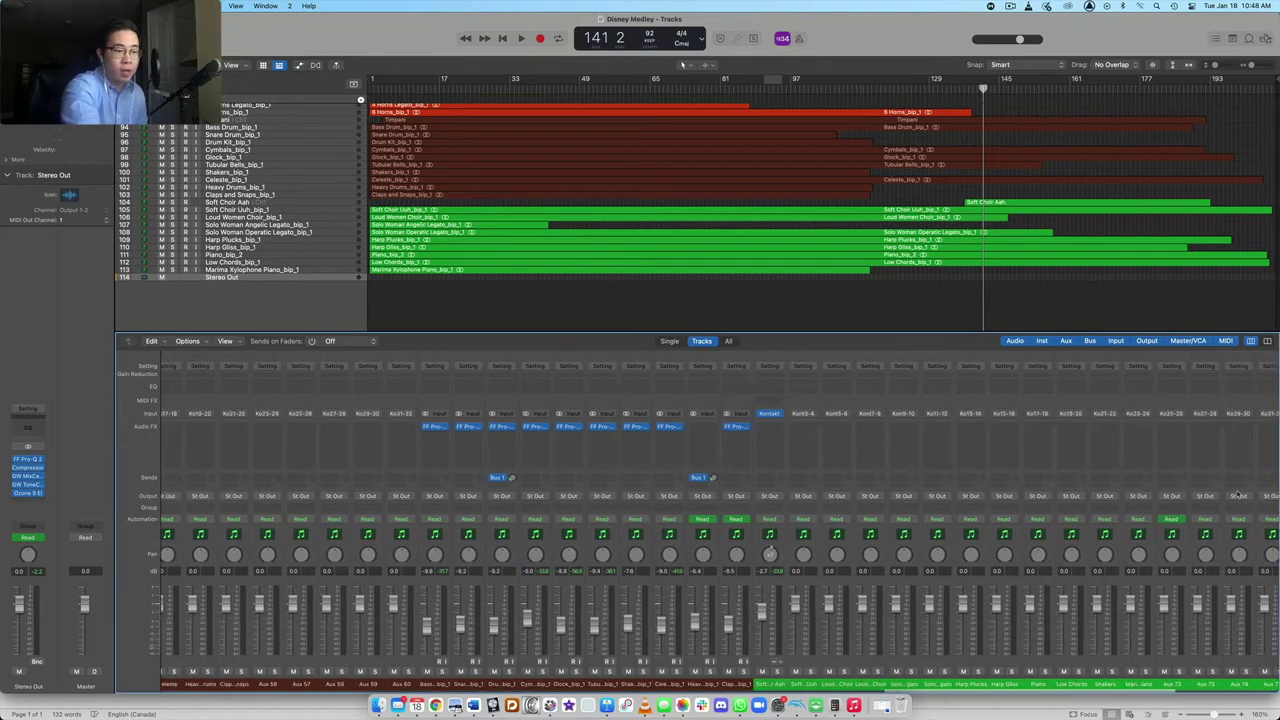
pyautogui.hscroll(8, 1238, 494)
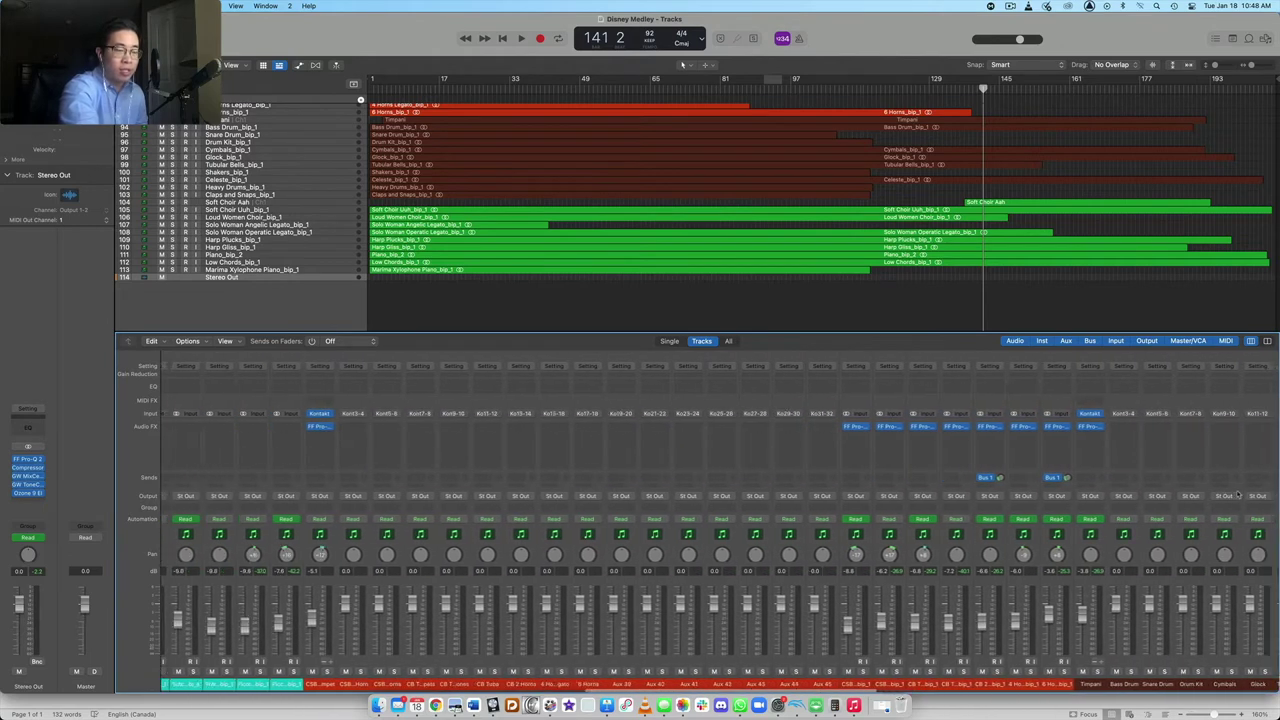
pyautogui.hscroll(-15, 1238, 494)
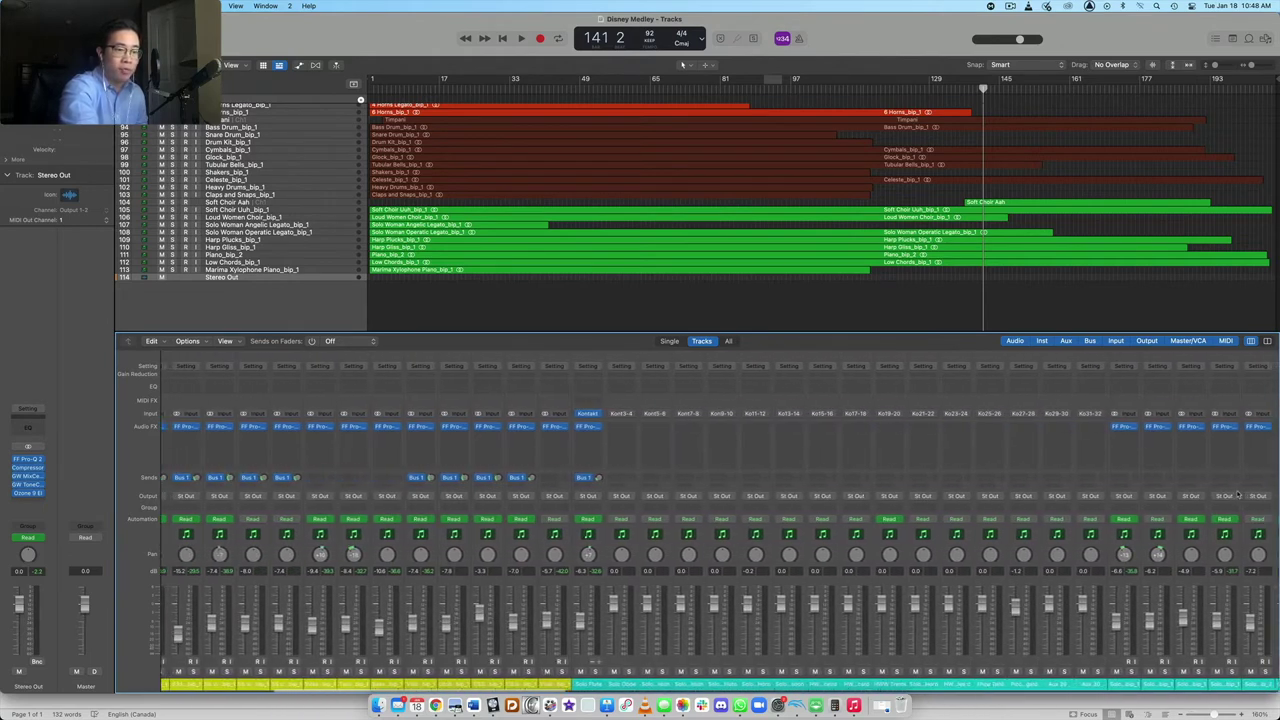
pyautogui.hscroll(-1, 1238, 494)
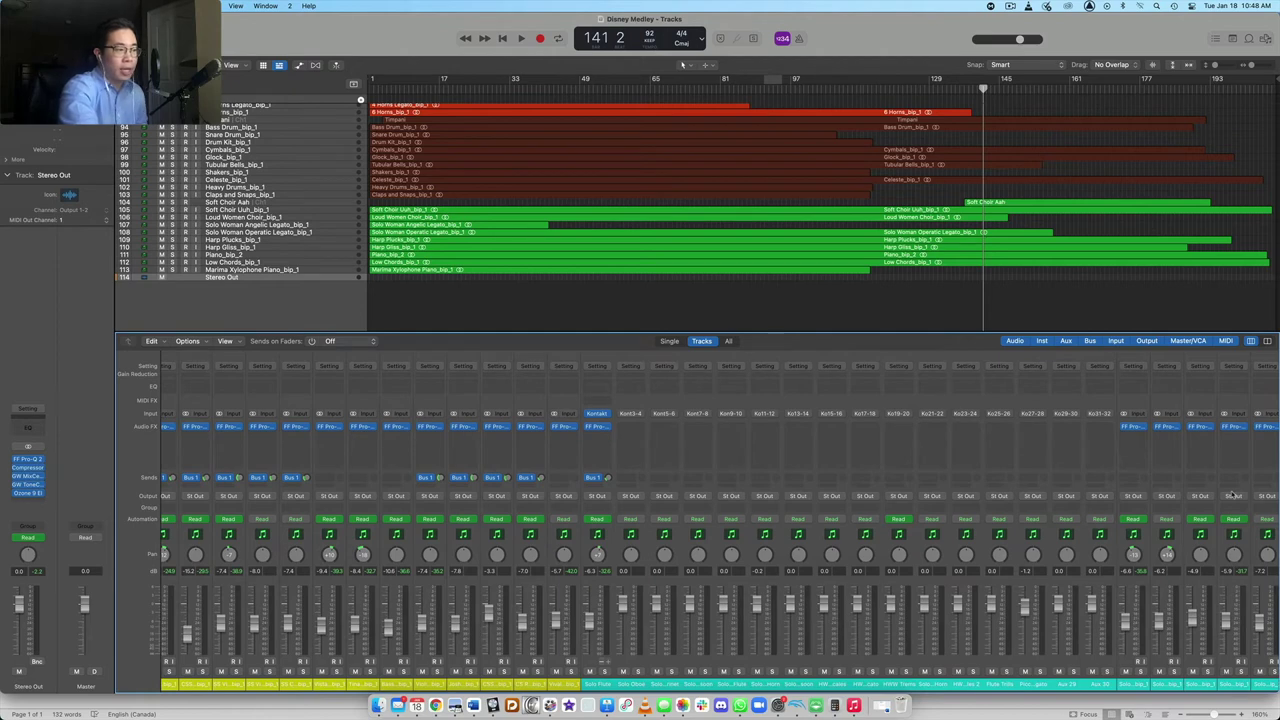
pyautogui.hscroll(8, 1233, 495)
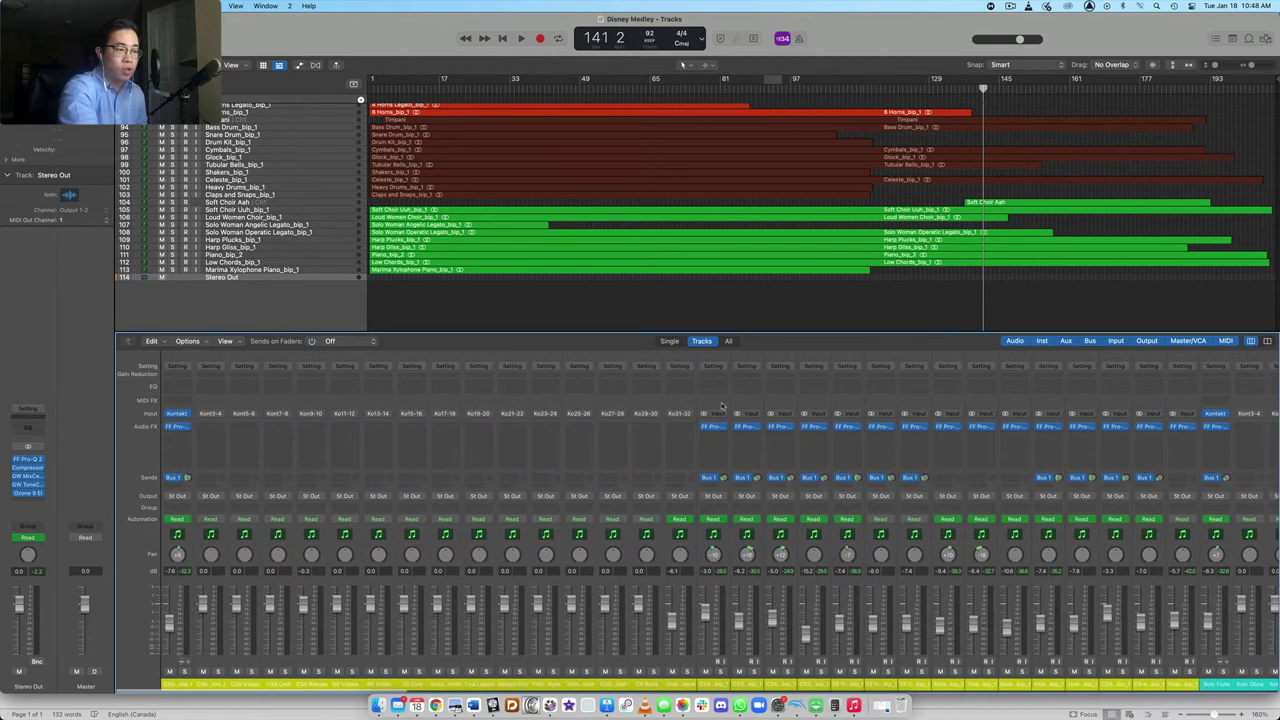
pyautogui.click(712, 427)
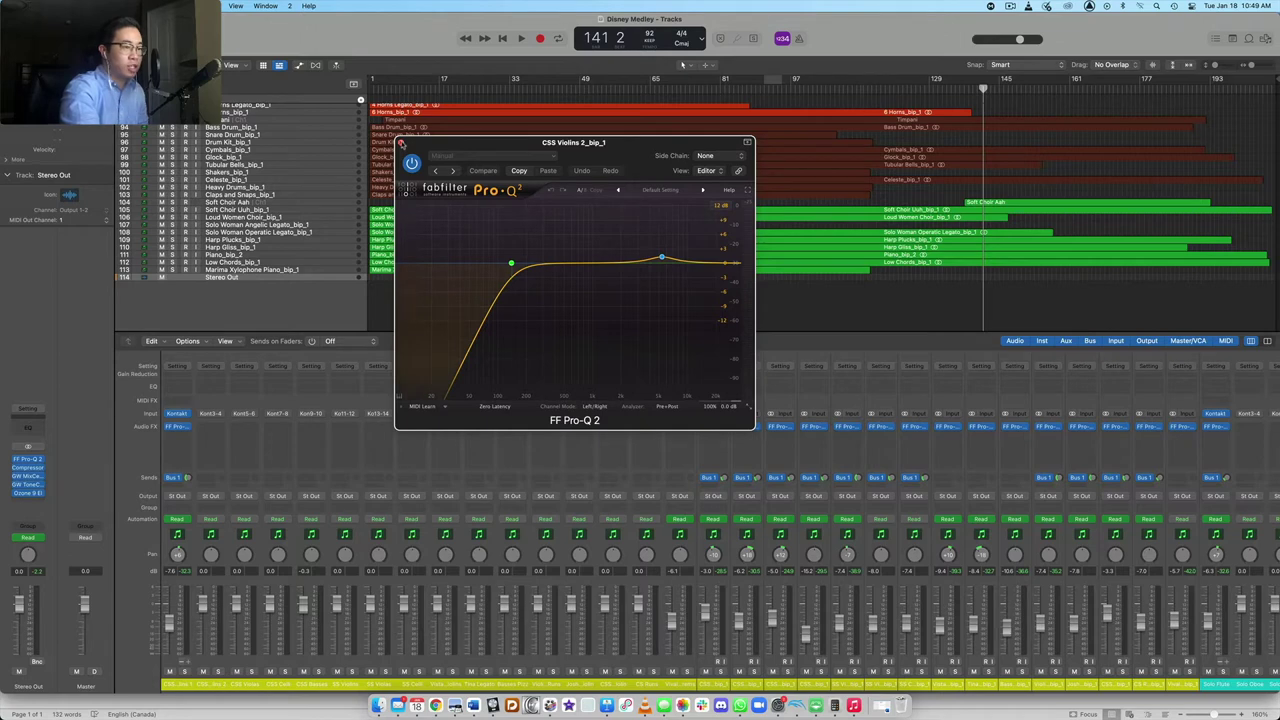
# - Inspect the Vista 3 Violins, CS Runs and neighbouring EQs, then bring up the Solo Flute's FF Pro-Q 2
pyautogui.click(401, 143)
pyautogui.click(946, 427)
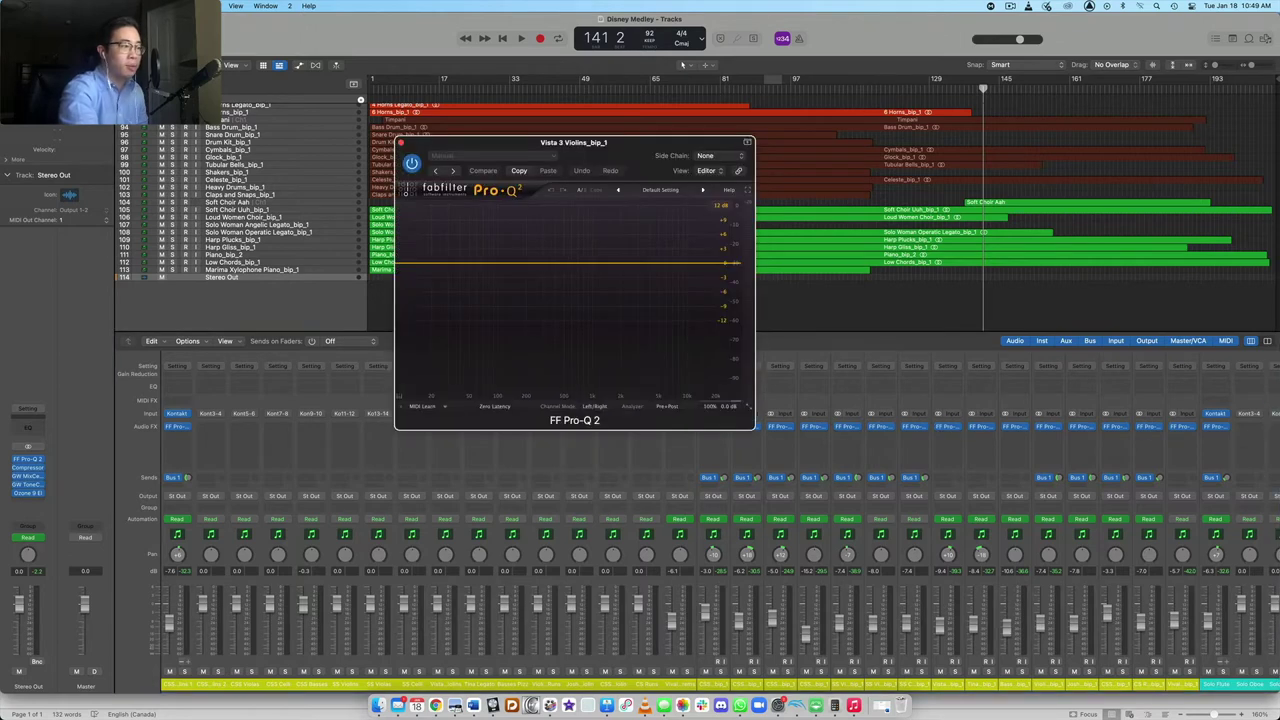
pyautogui.click(401, 143)
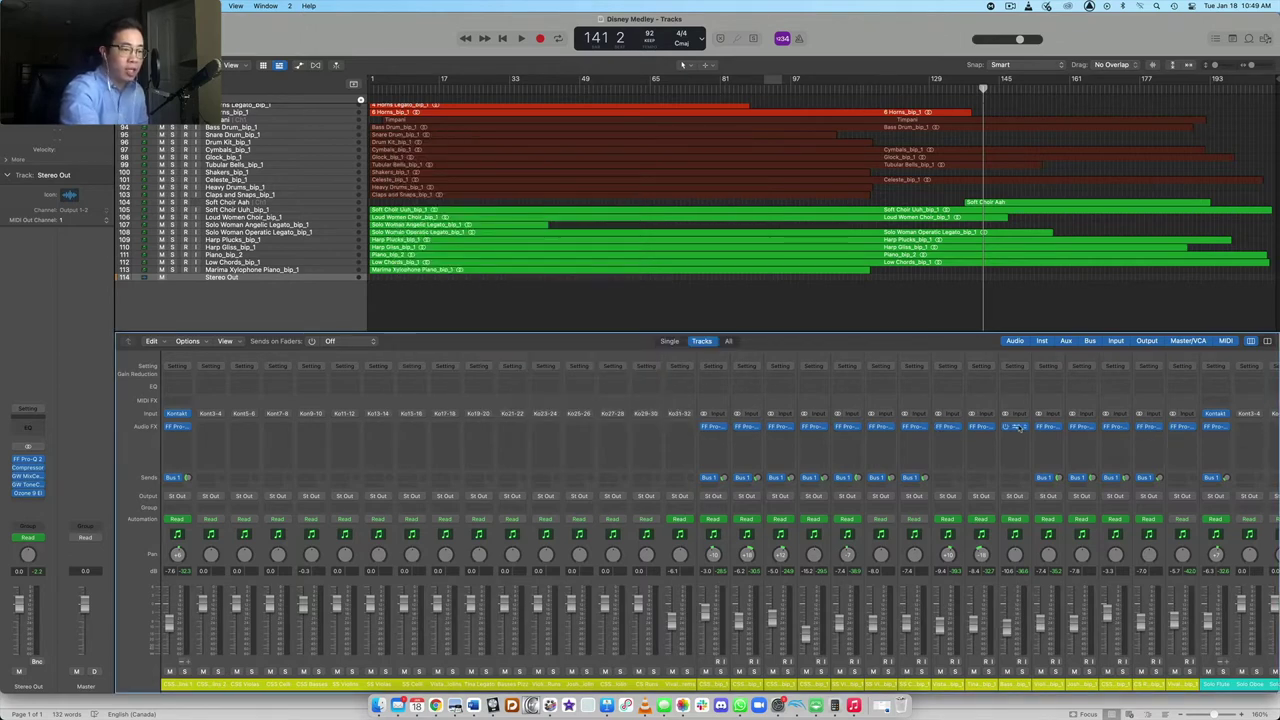
pyautogui.click(1015, 427)
pyautogui.click(401, 143)
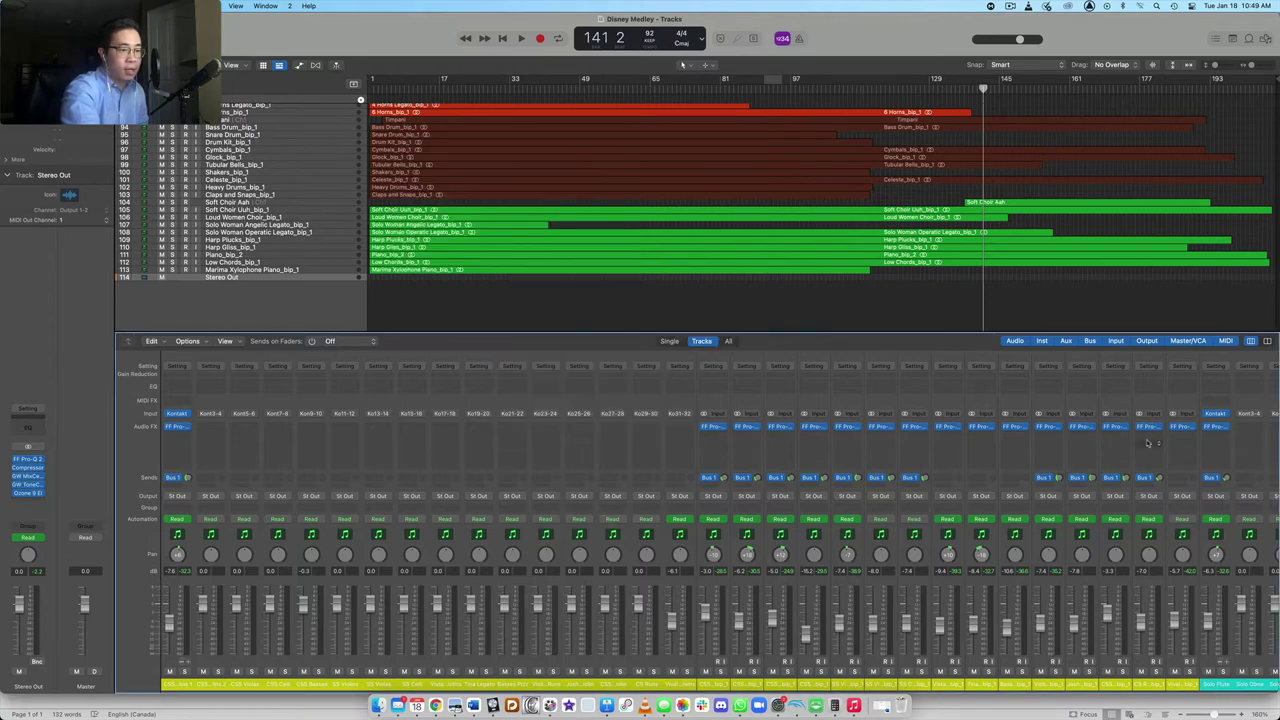
pyautogui.click(1149, 427)
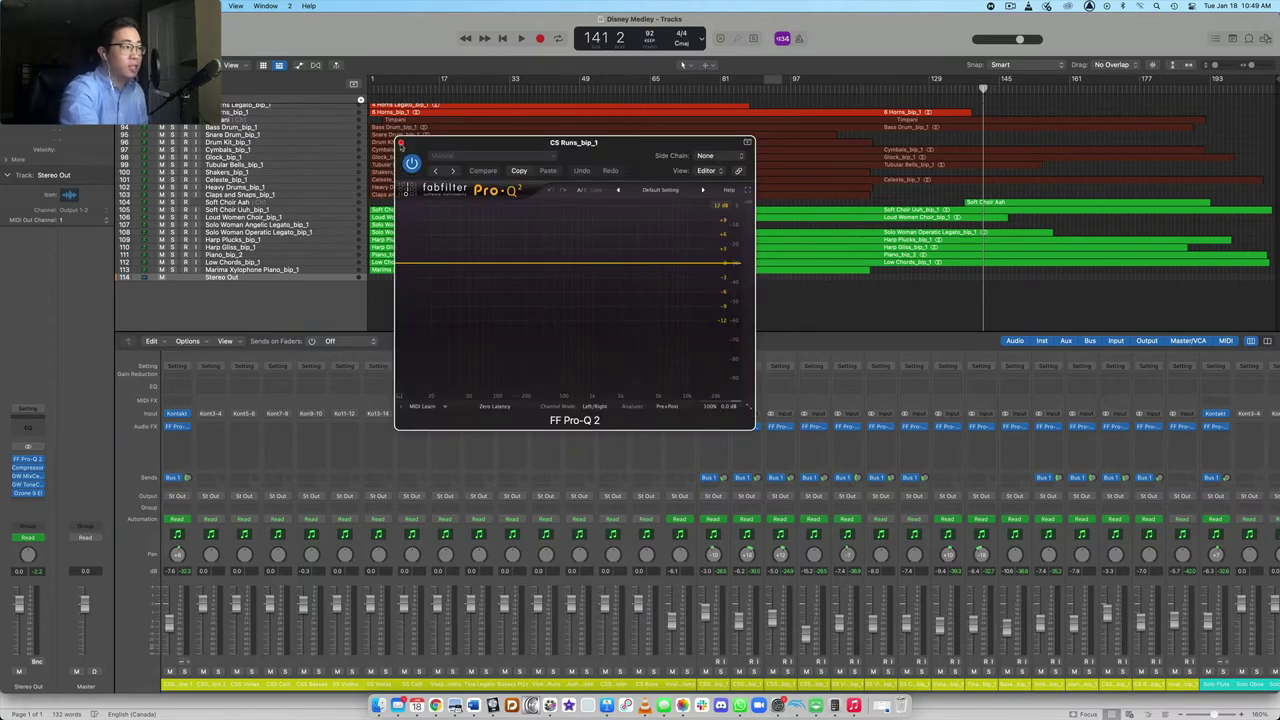
pyautogui.click(401, 143)
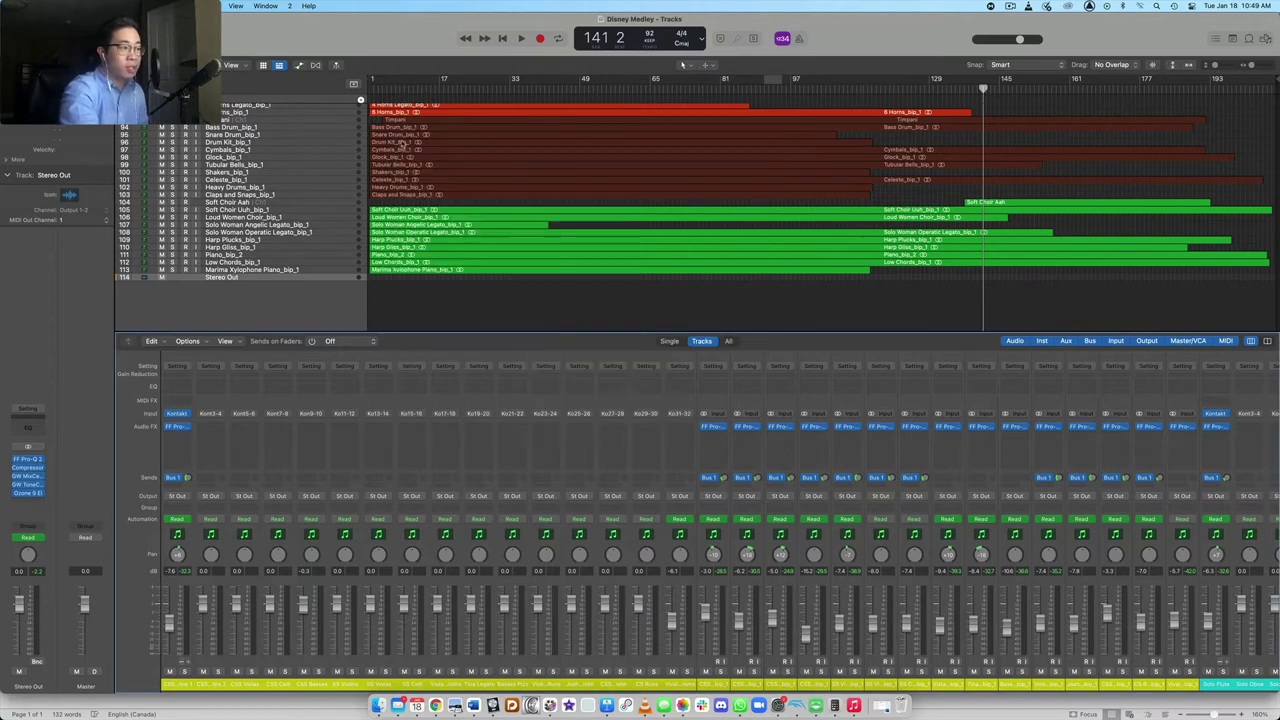
pyautogui.click(1214, 427)
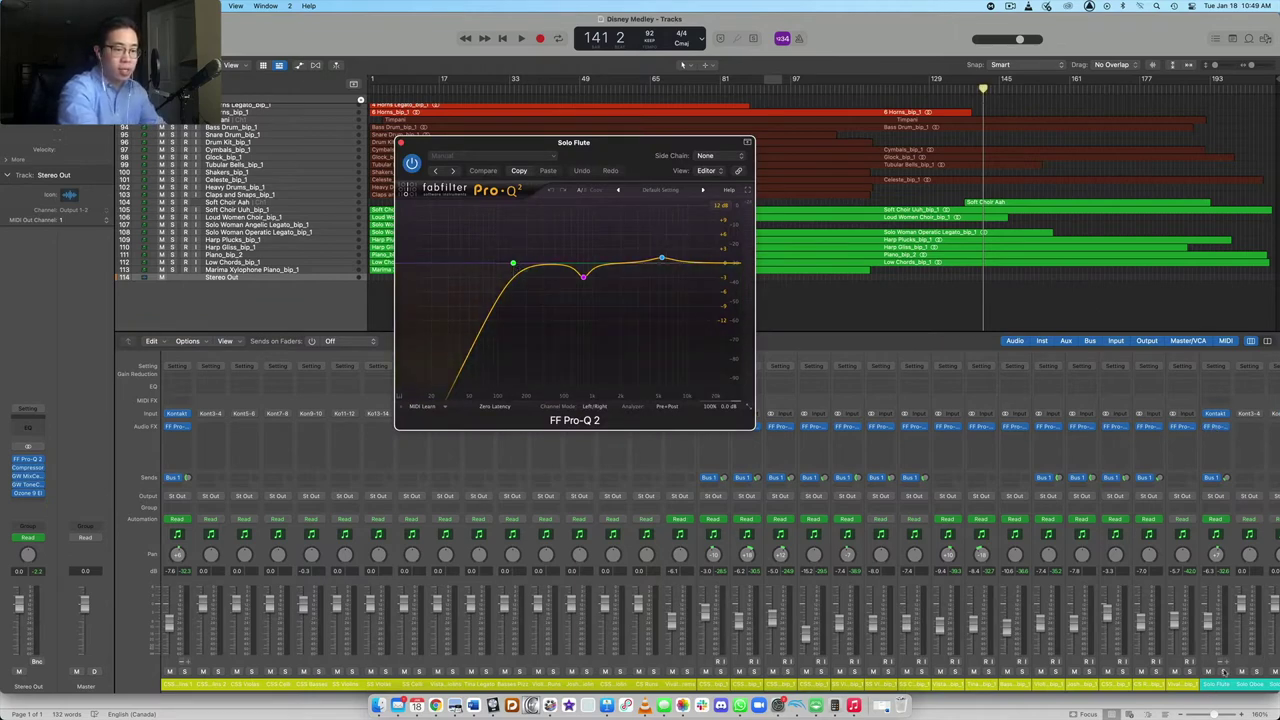
# - Solo the Solo Flute track and play it back from an earlier bar
pyautogui.press('s')
pyautogui.press('space')
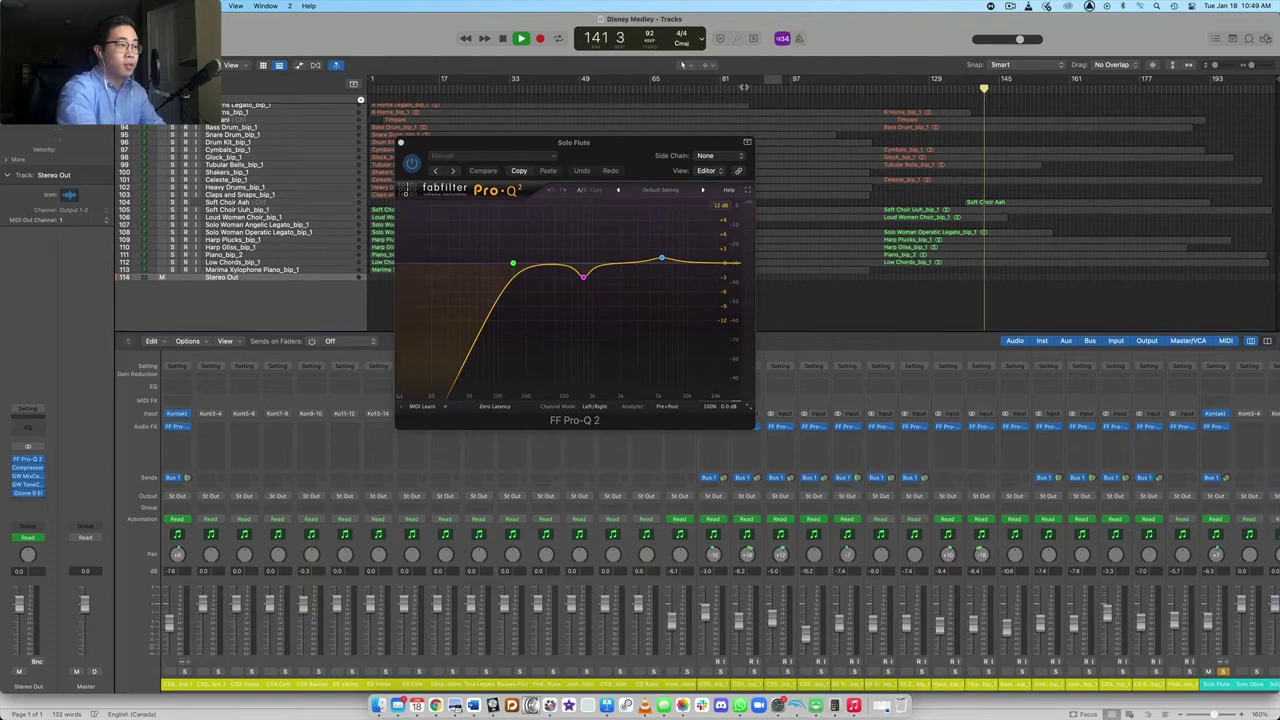
pyautogui.hotkey('alt', ',')
pyautogui.hotkey('alt', ',')
pyautogui.hotkey('alt', ',')
pyautogui.scroll(10, 900, 220)
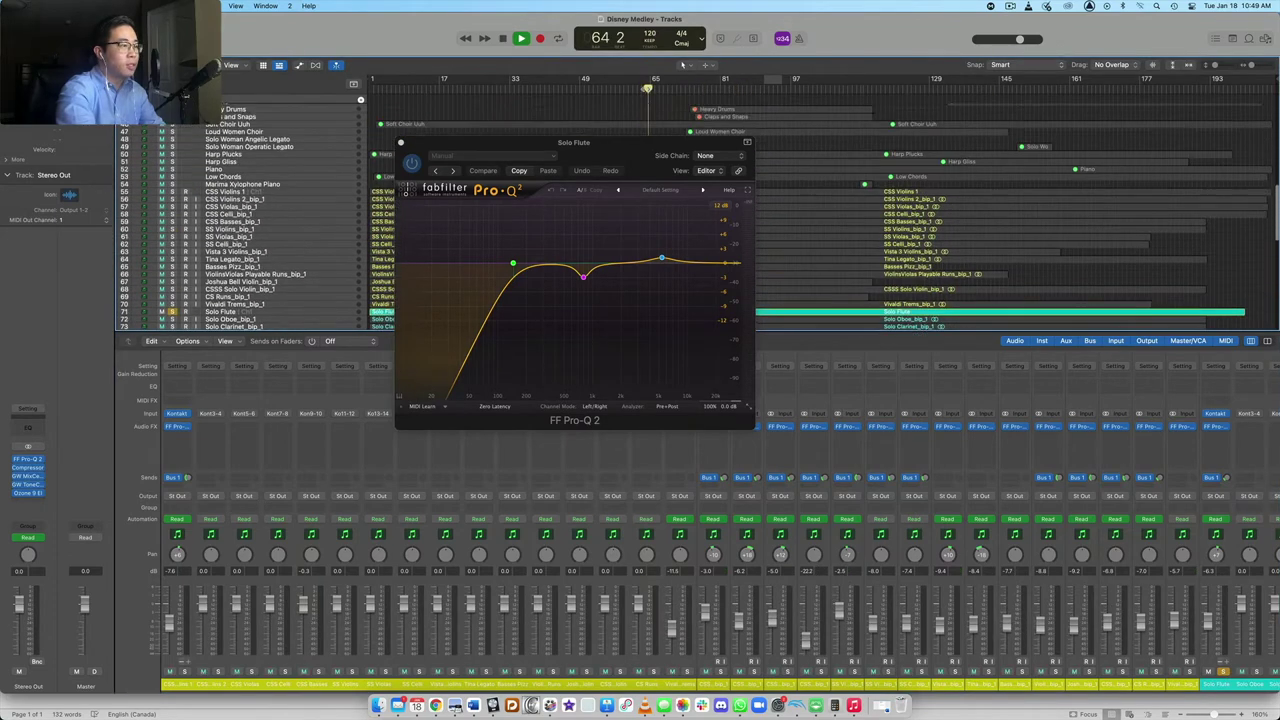
pyautogui.scroll(-5, 800, 250)
pyautogui.moveTo(574, 142); pyautogui.dragTo(759, 217)
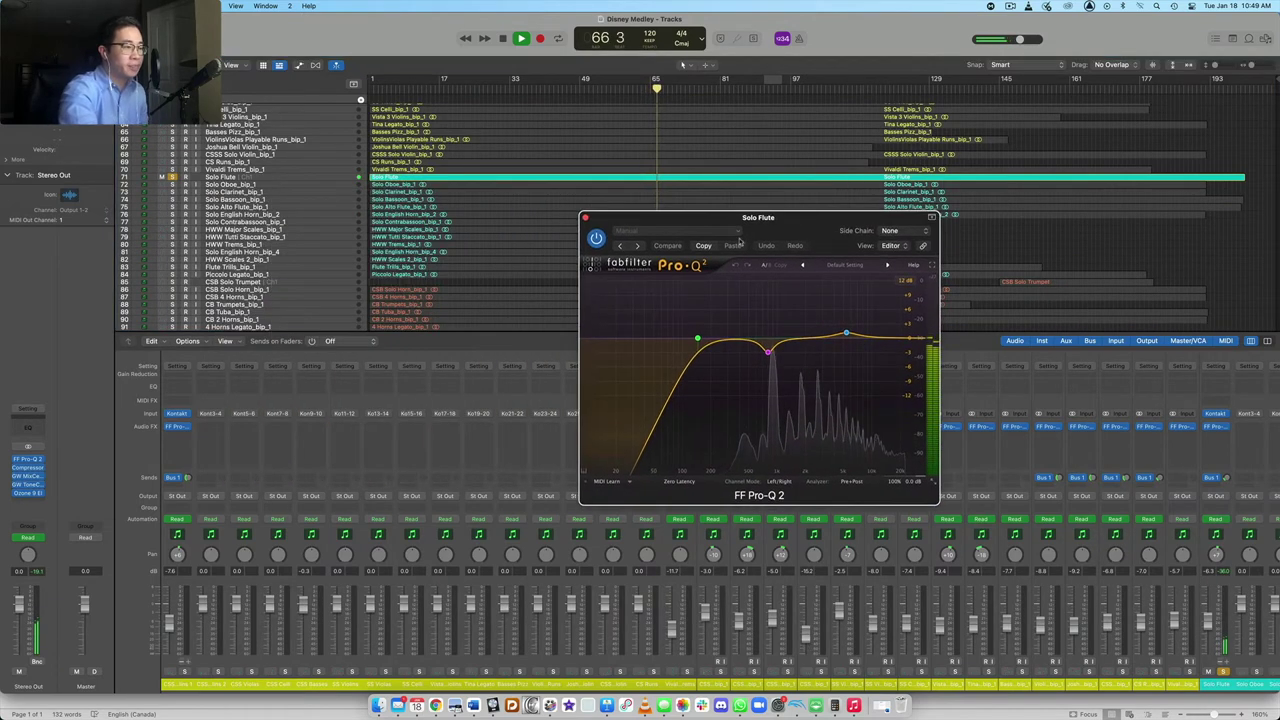
# - Compare the flute EQ against bypass, isolate the 800 Hz cut band, then stop playback
pyautogui.click(596, 238)
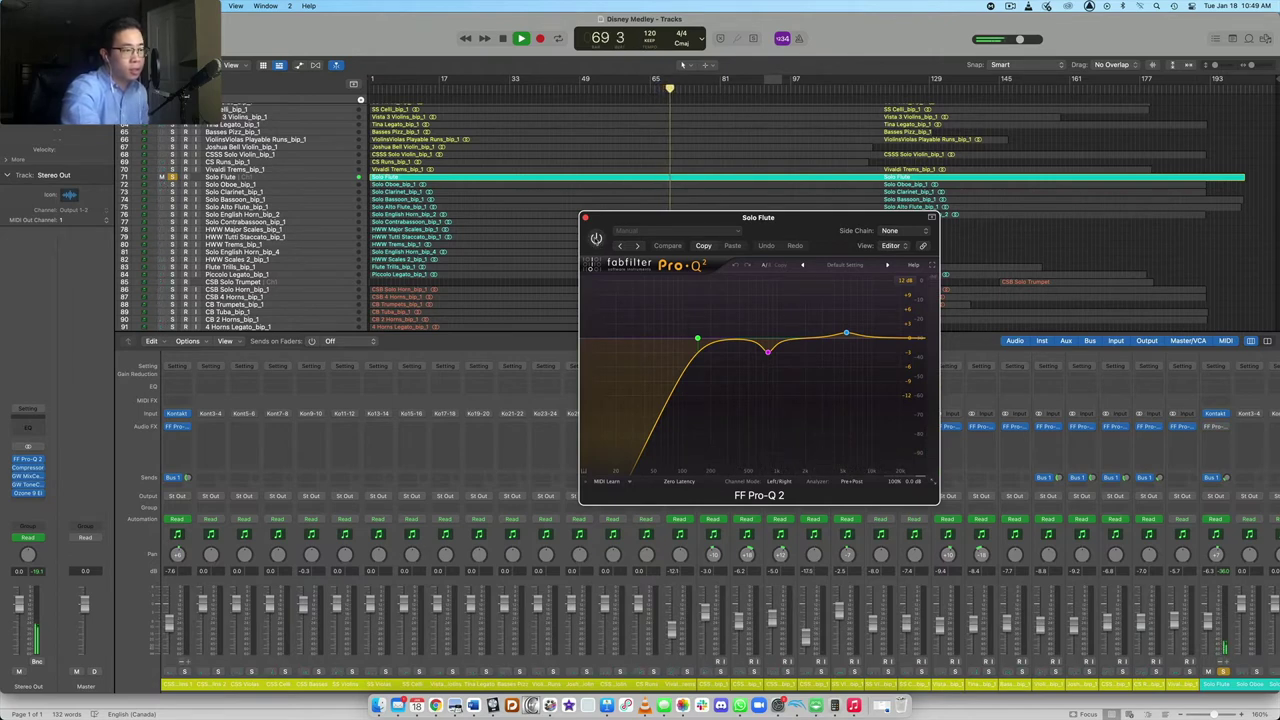
pyautogui.click(596, 238)
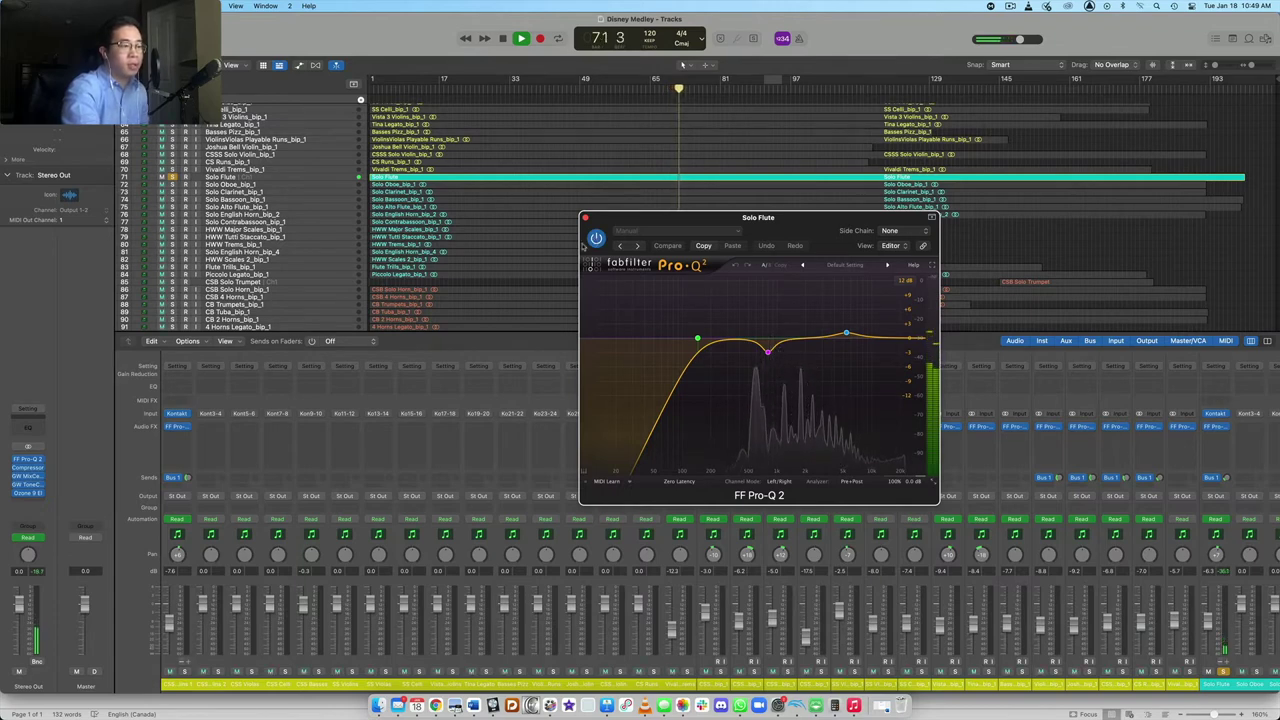
pyautogui.moveTo(769, 354)
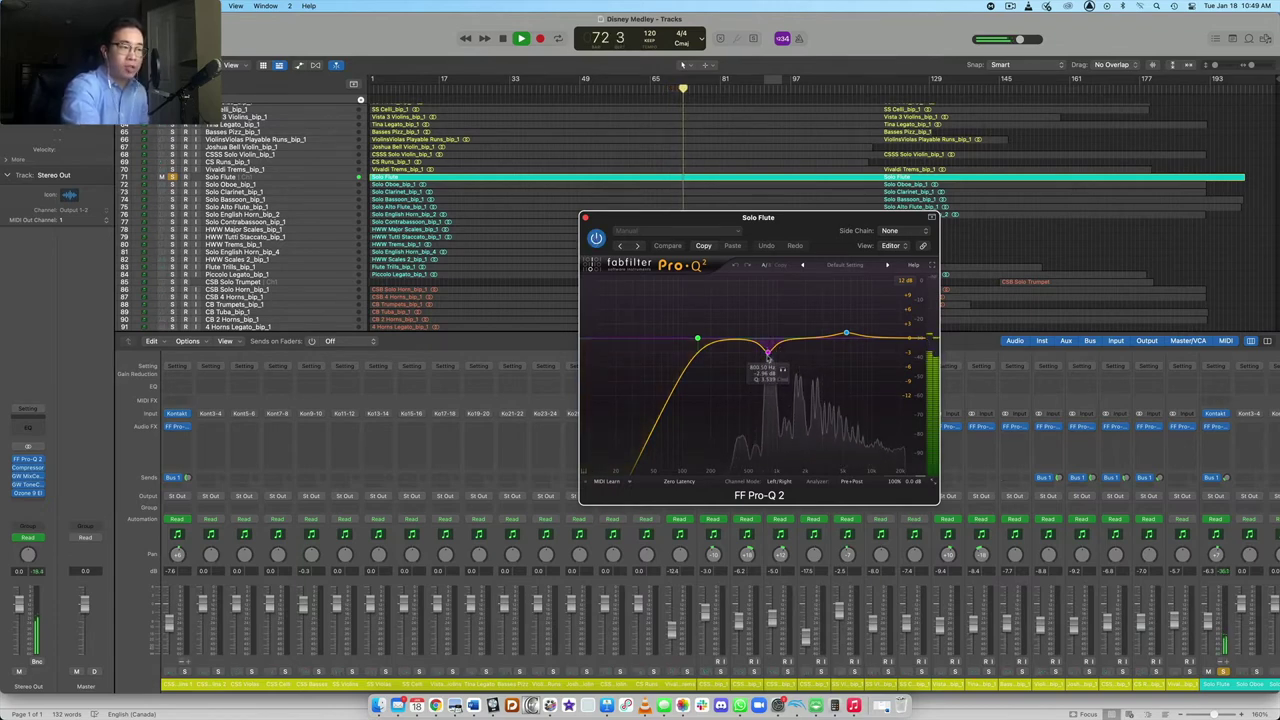
pyautogui.click(783, 370)
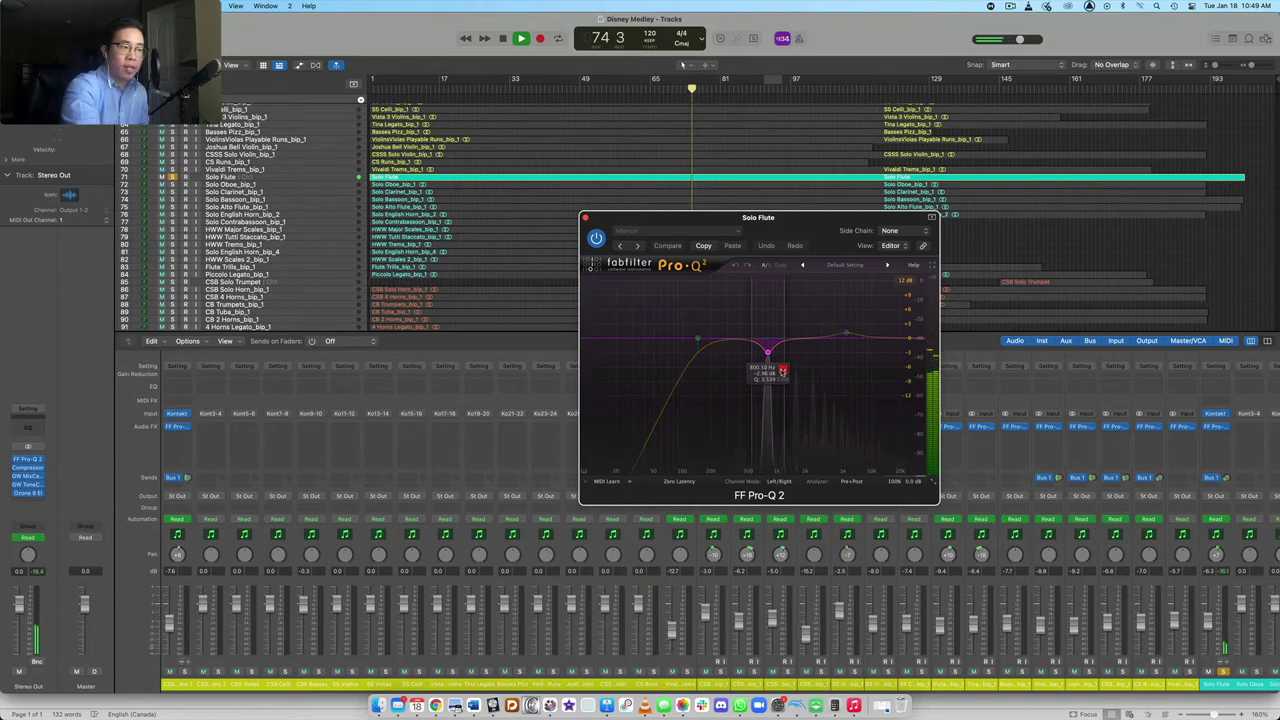
pyautogui.click(783, 370)
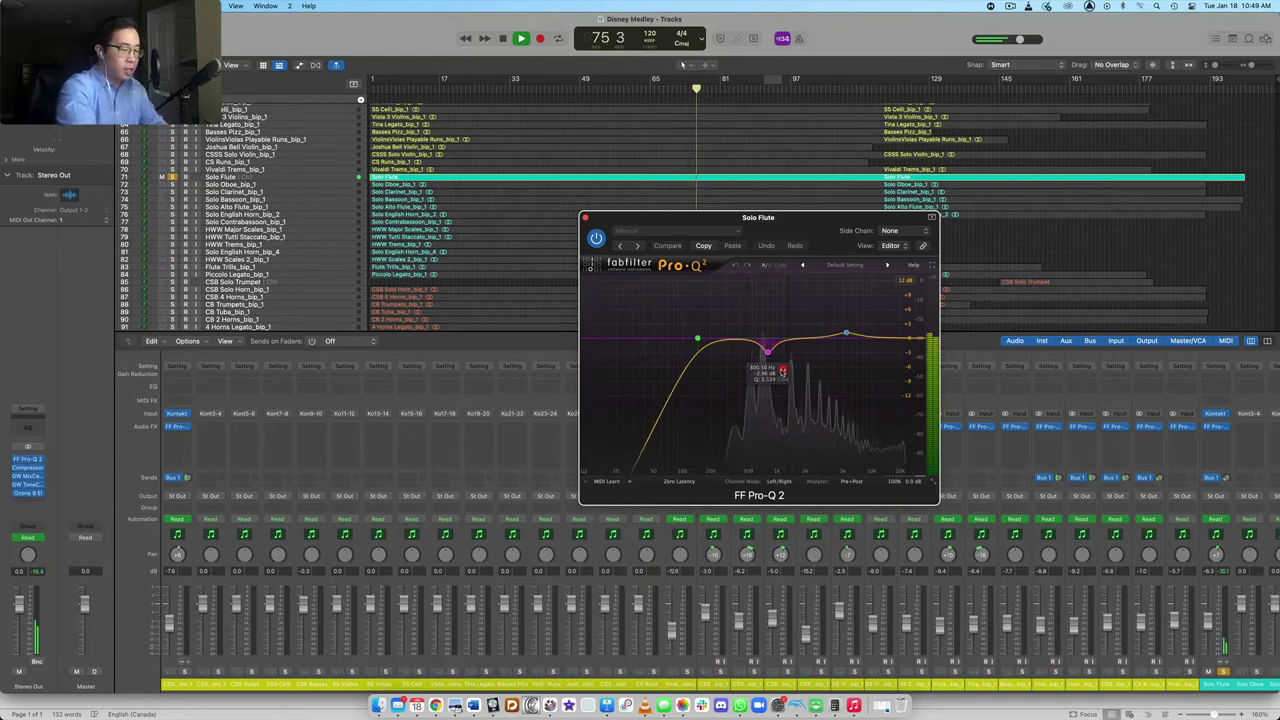
pyautogui.press('space')
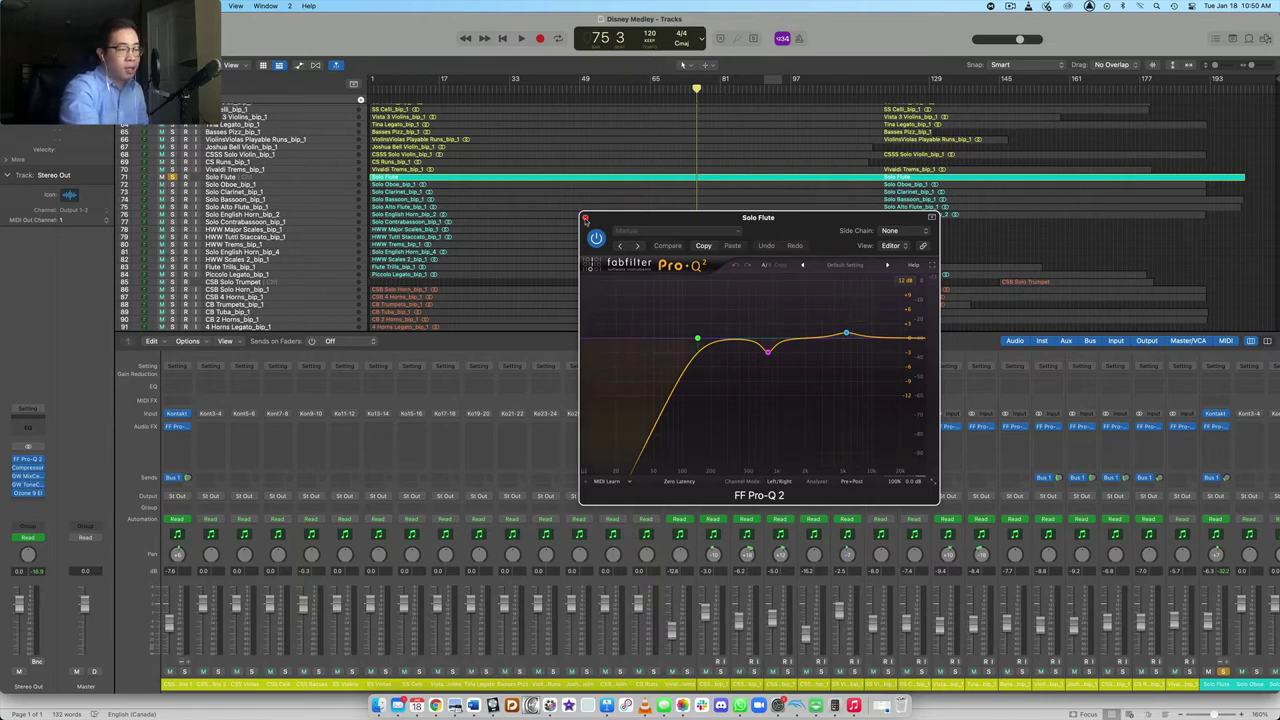
# - Swap the Solo Flute EQ for the Stereo Out's FF Pro-Q 2, placed over the tracks, and start the medley
pyautogui.click(585, 218)
pyautogui.hscroll(5, 911, 442)
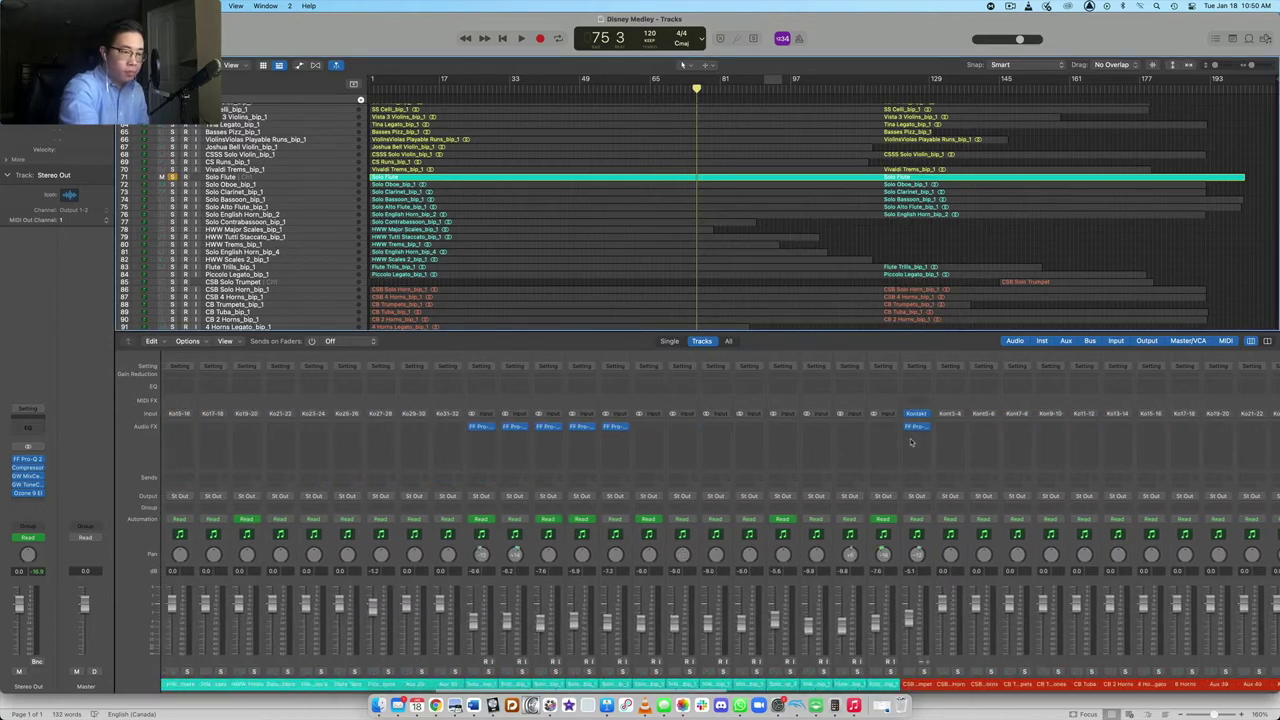
pyautogui.hscroll(10, 911, 442)
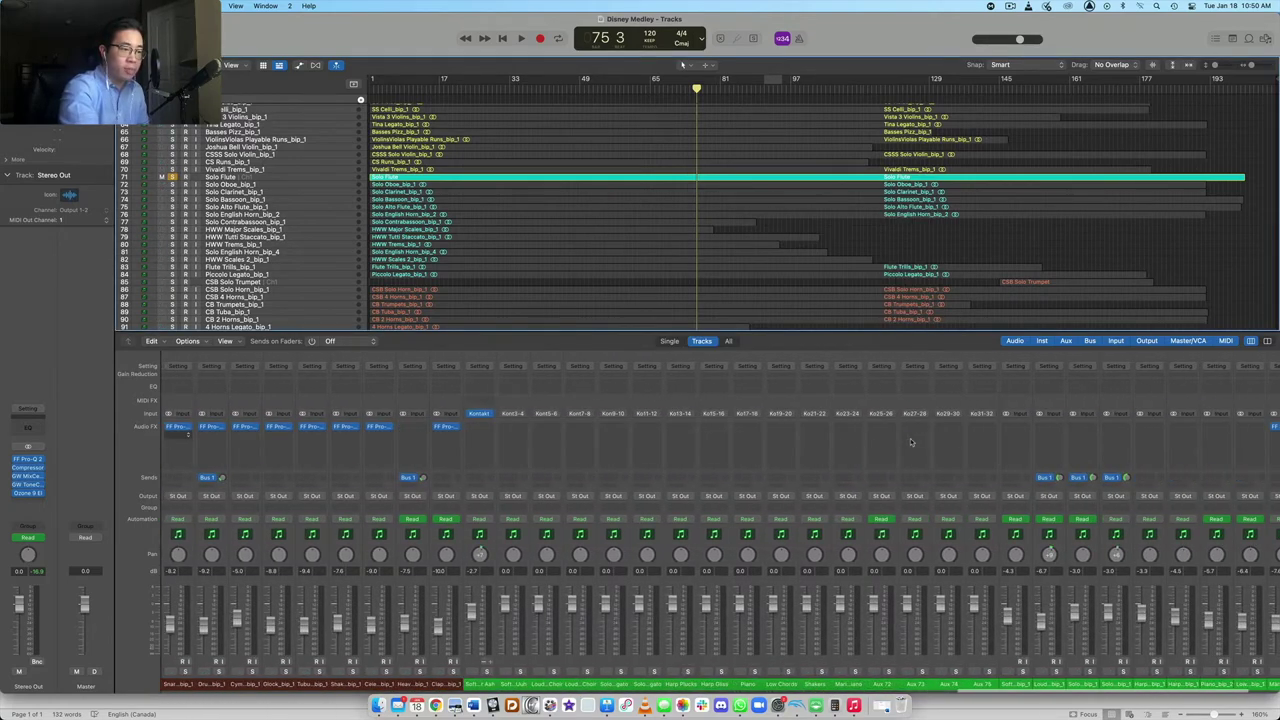
pyautogui.hscroll(4, 911, 442)
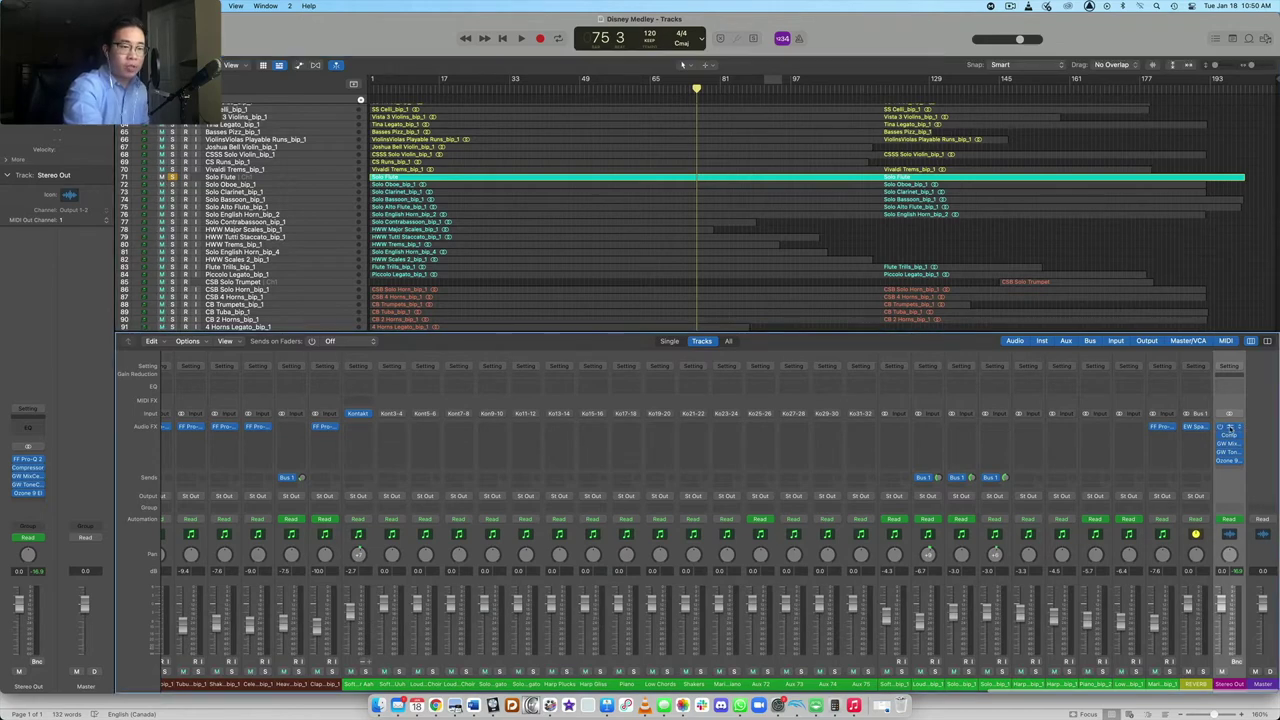
pyautogui.click(1229, 427)
pyautogui.moveTo(632, 150); pyautogui.dragTo(758, 181)
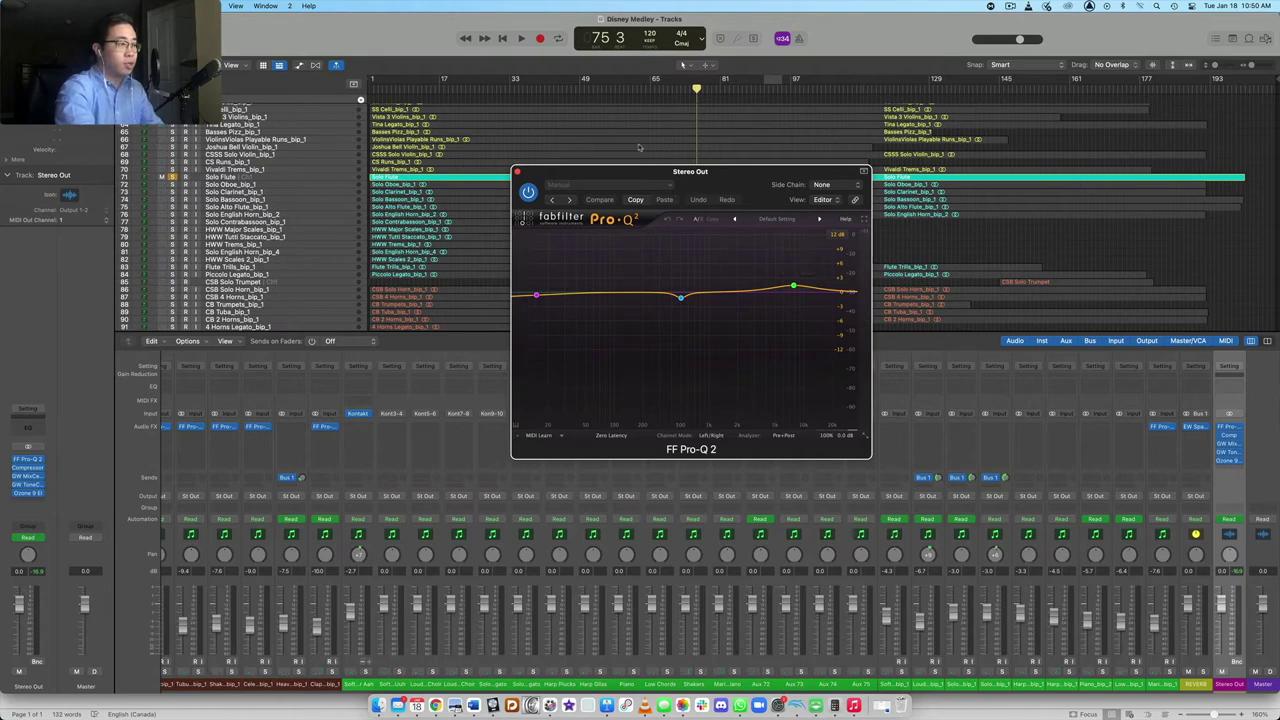
pyautogui.press('space')
# - Unsolo the flute and compare the Stereo Out Pro-Q 2 against bypass on the full mix
pyautogui.press('s')
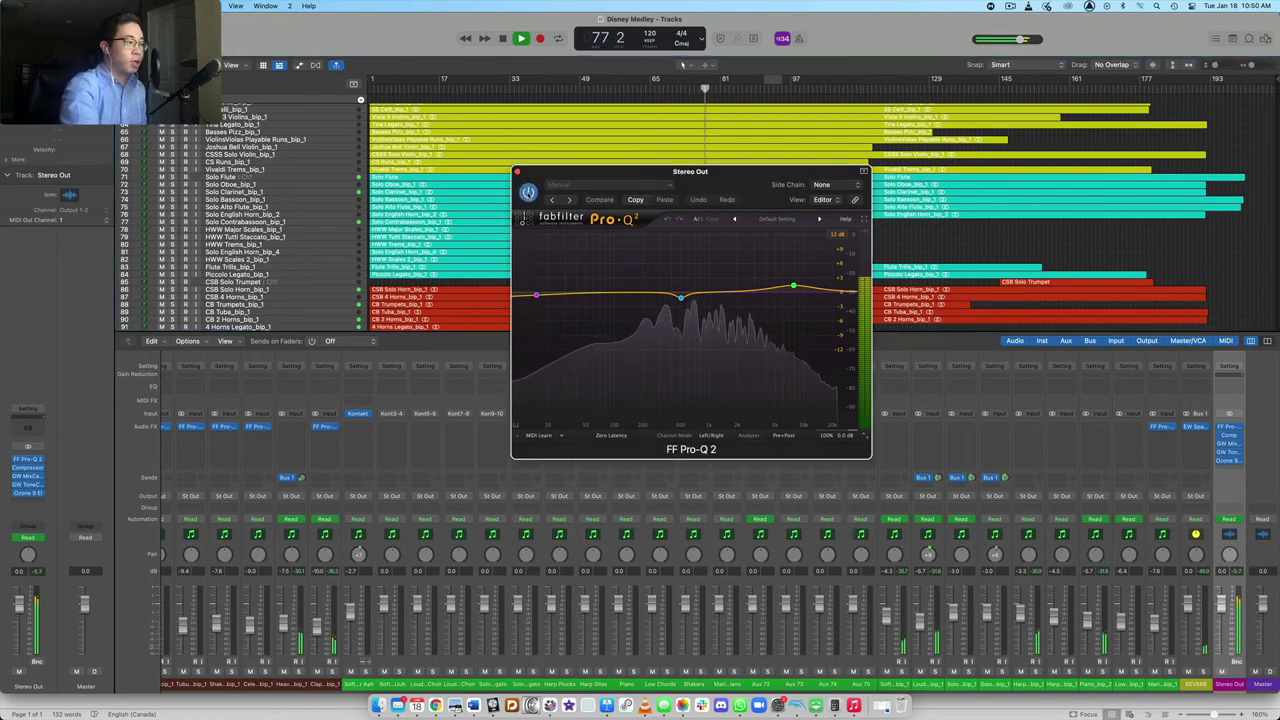
pyautogui.click(528, 191)
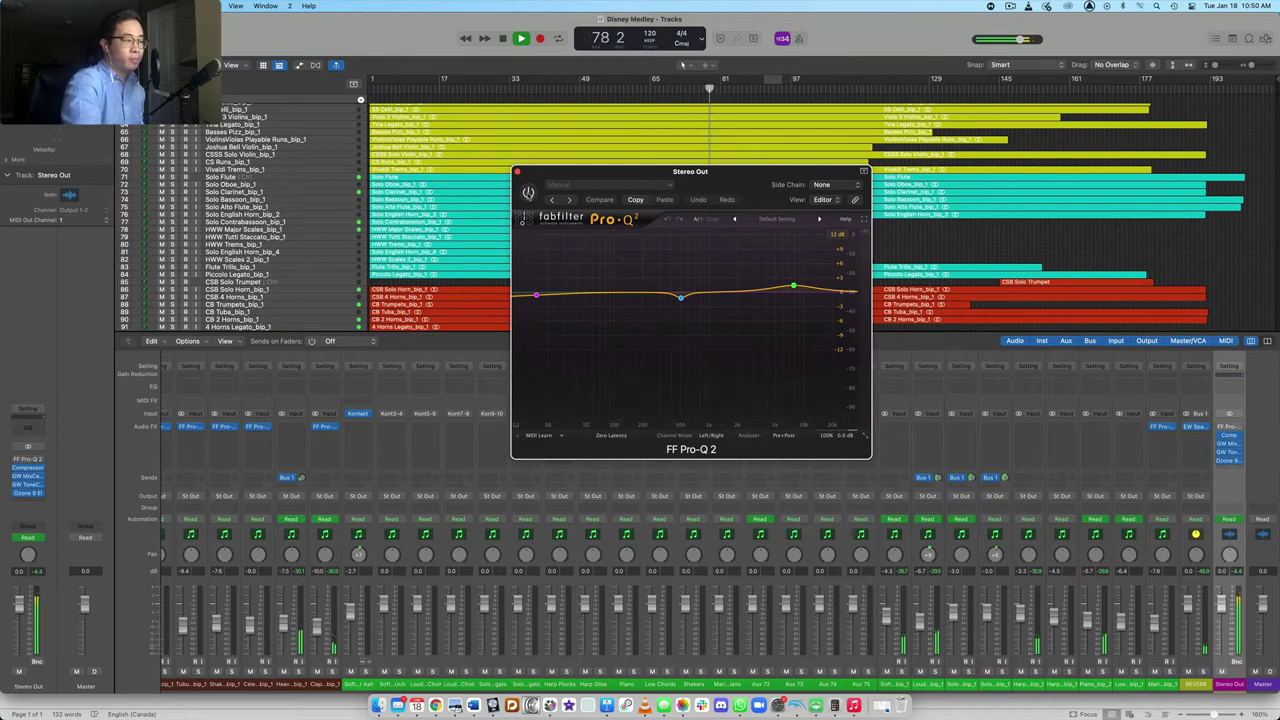
pyautogui.click(528, 191)
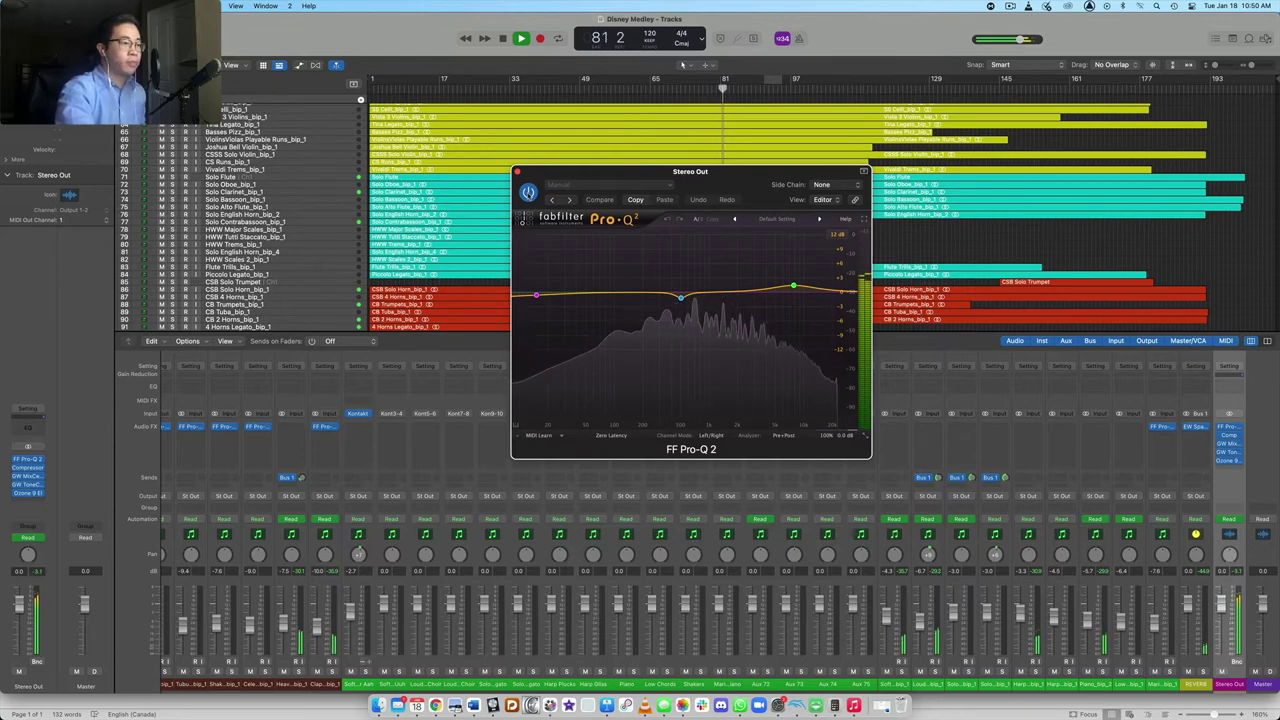
# - Solo the Stereo Out EQ's low, mid and high bands one at a time
pyautogui.click(551, 312)
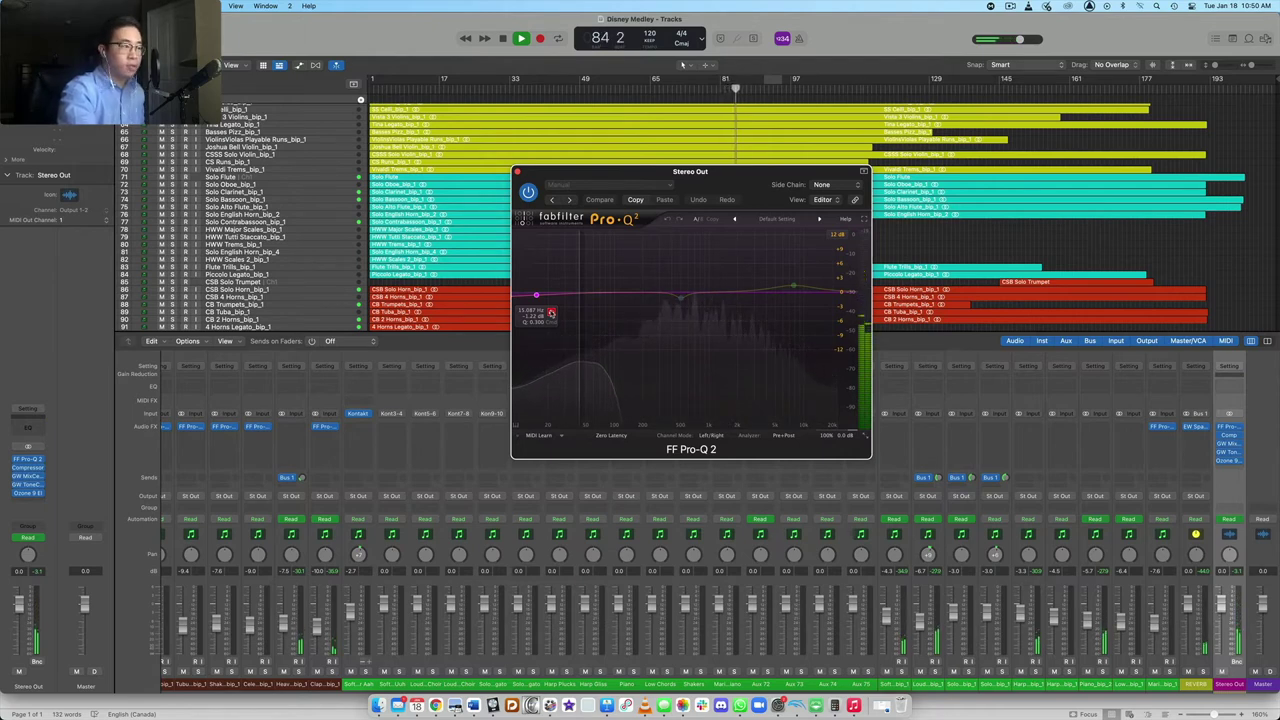
pyautogui.click(551, 312)
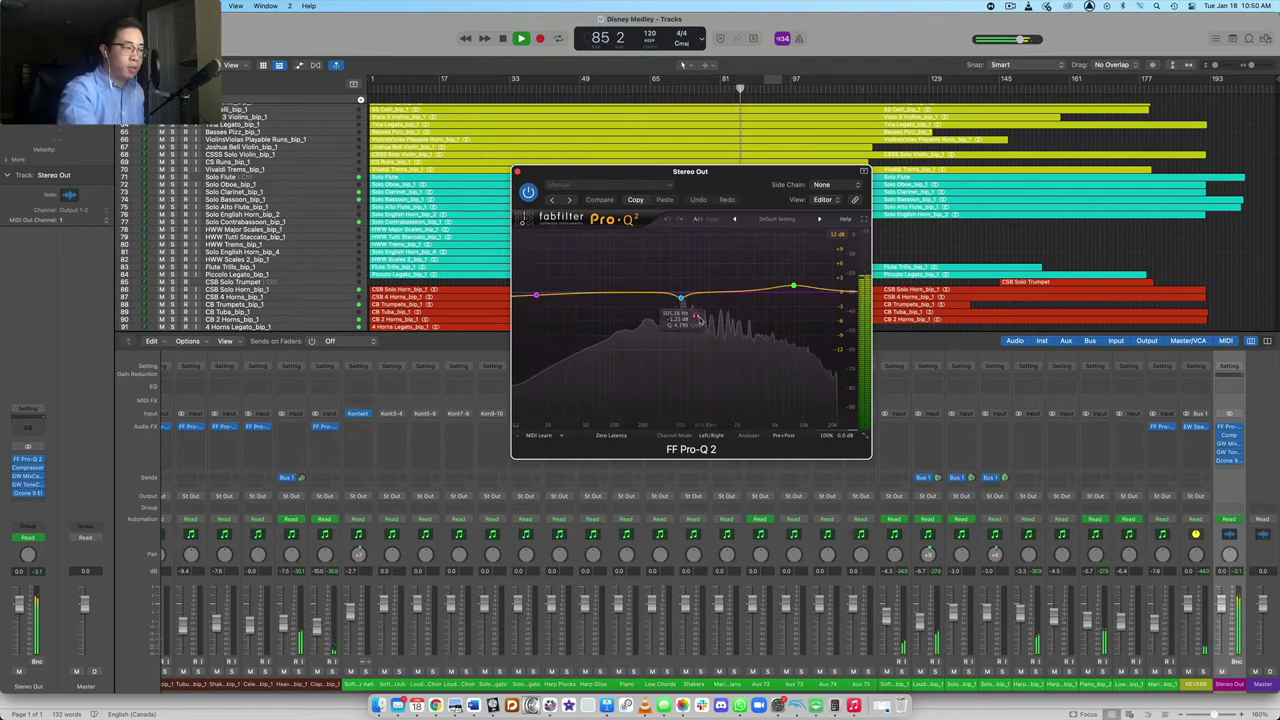
pyautogui.click(696, 317)
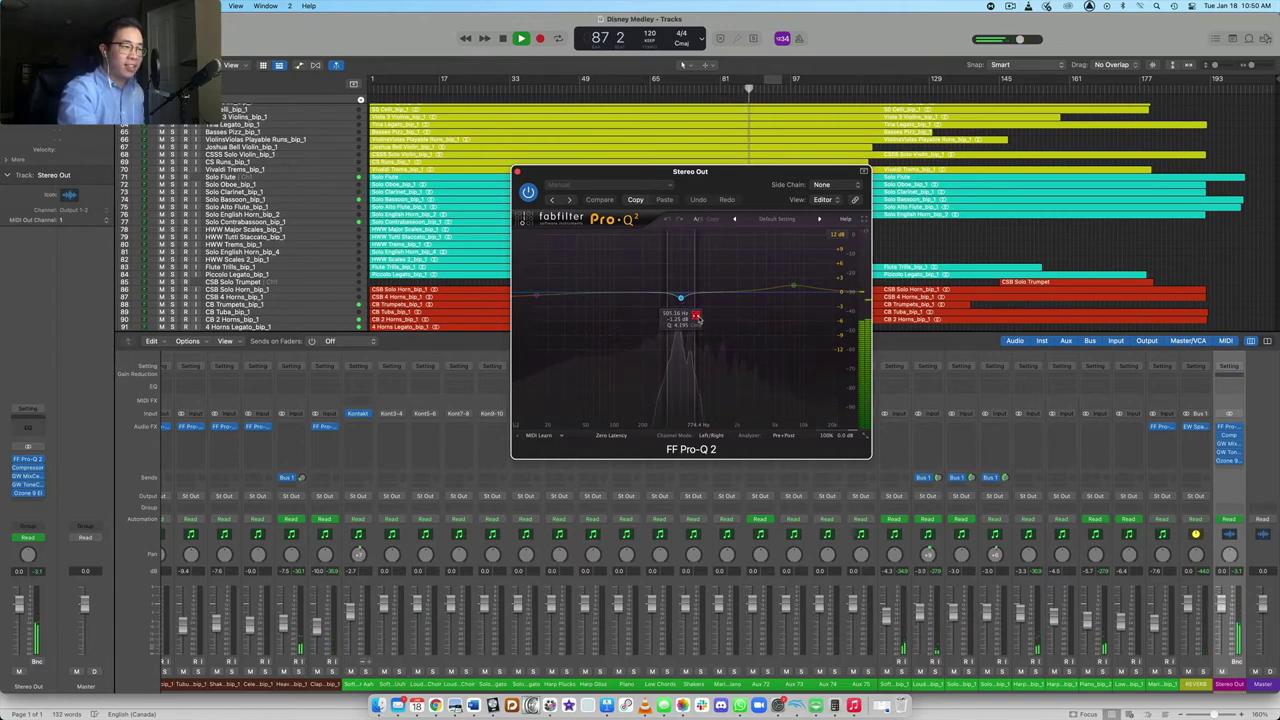
pyautogui.click(808, 261)
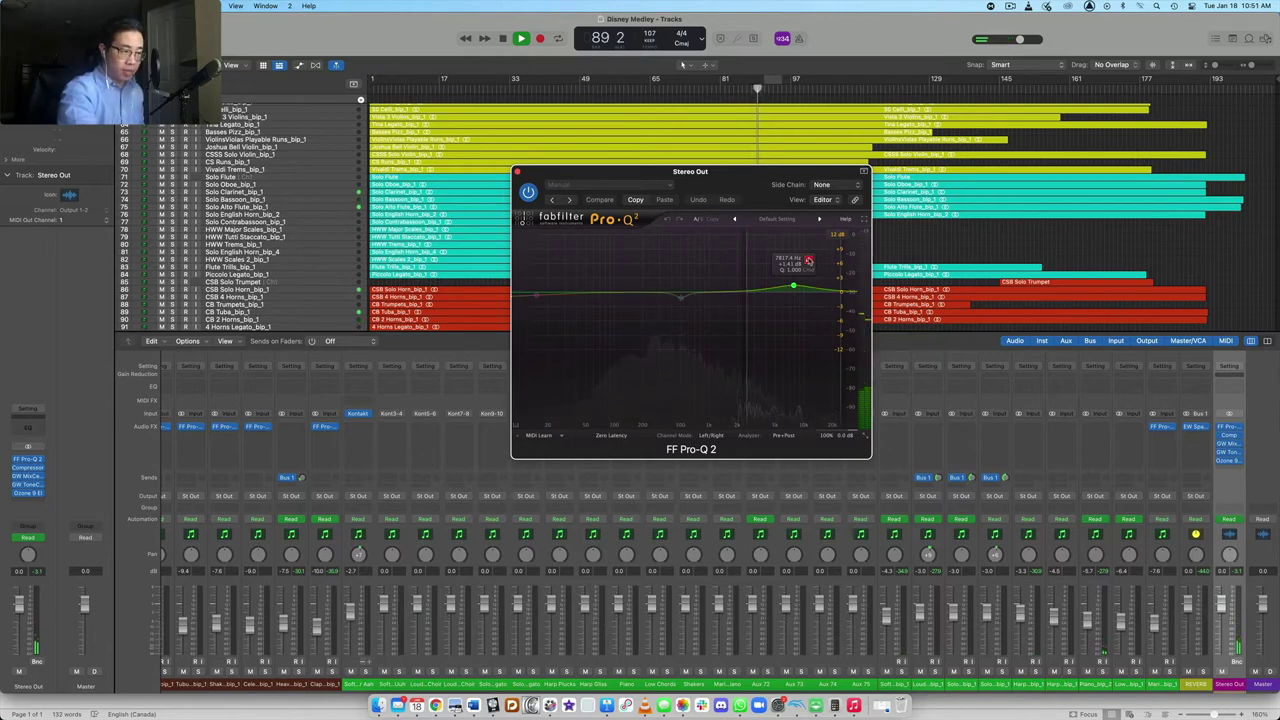
pyautogui.click(808, 261)
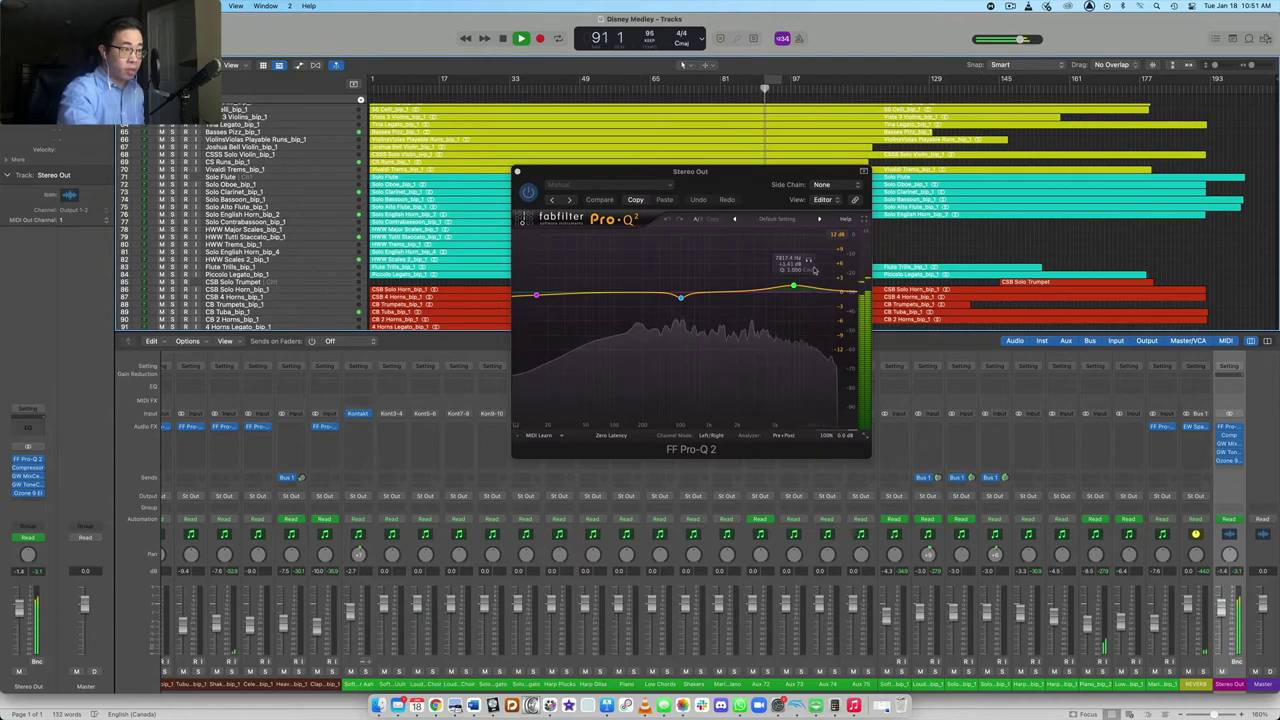
pyautogui.click(808, 261)
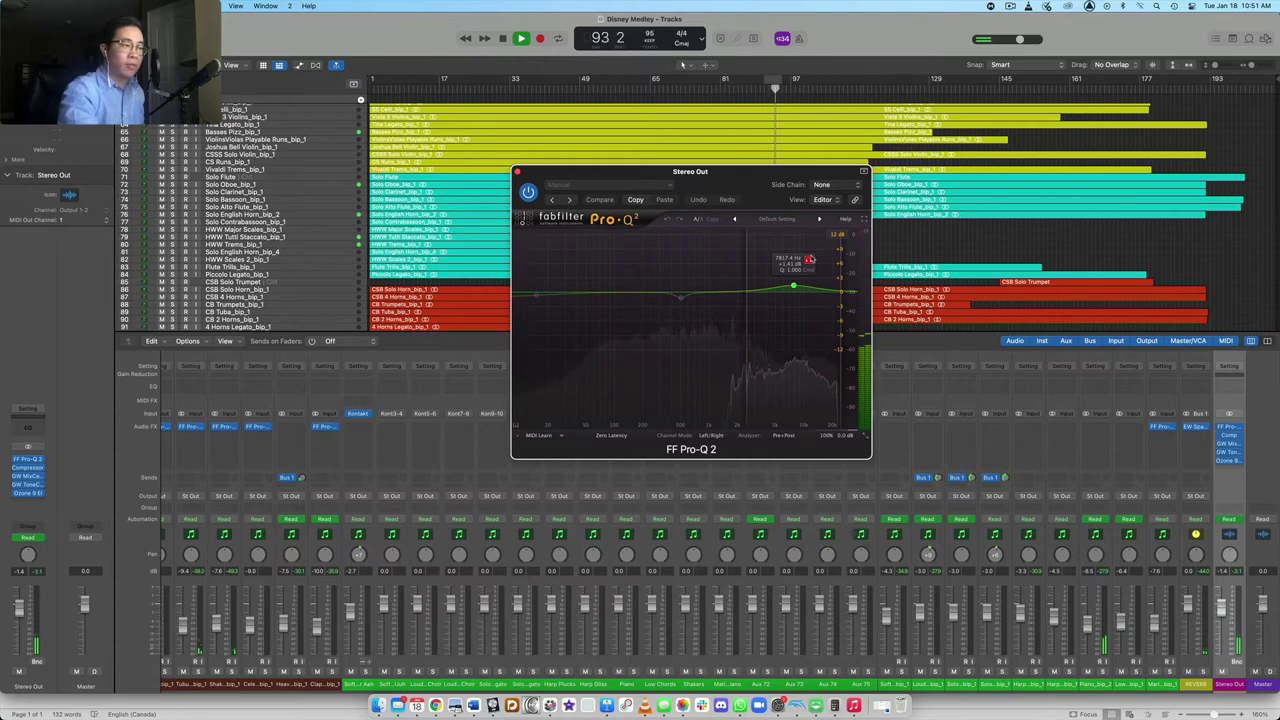
pyautogui.moveTo(810, 260); pyautogui.dragTo(810, 260)
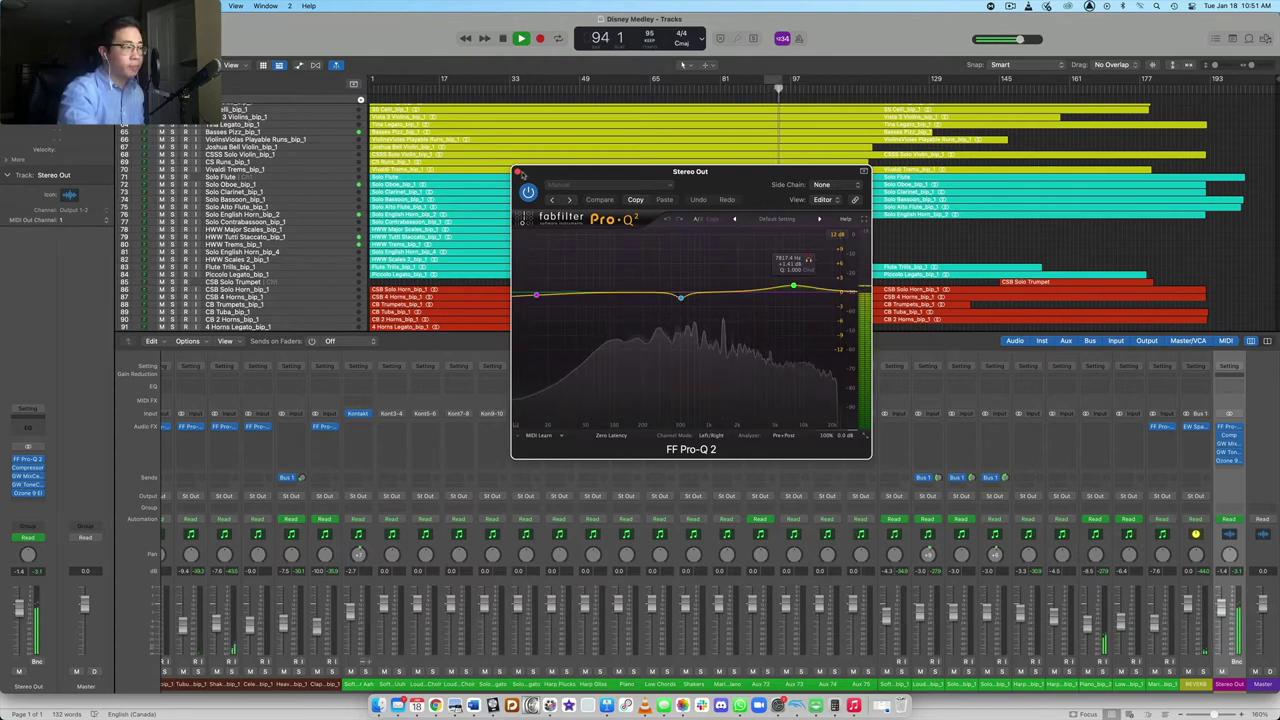
# - Close the Pro-Q 2 and bring up the Stereo Out Compressor over the mixer
pyautogui.press('super+w')
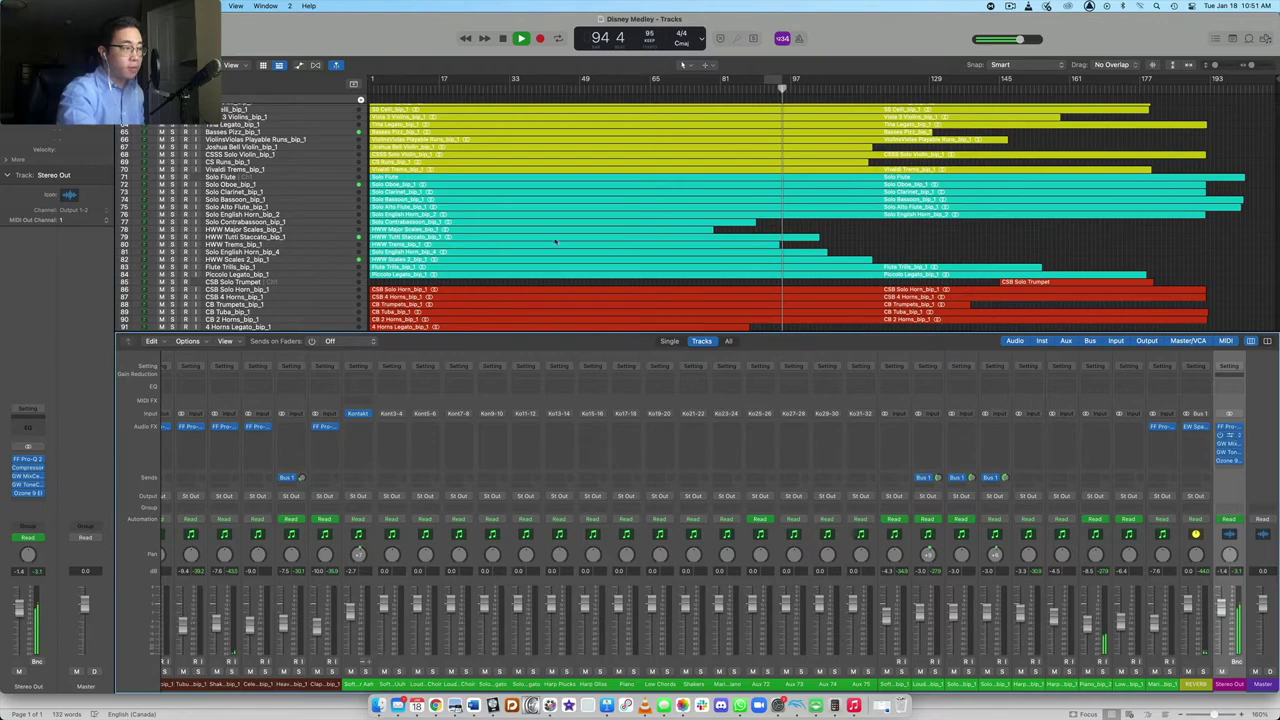
pyautogui.press('v')
pyautogui.moveTo(699, 158); pyautogui.dragTo(664, 164)
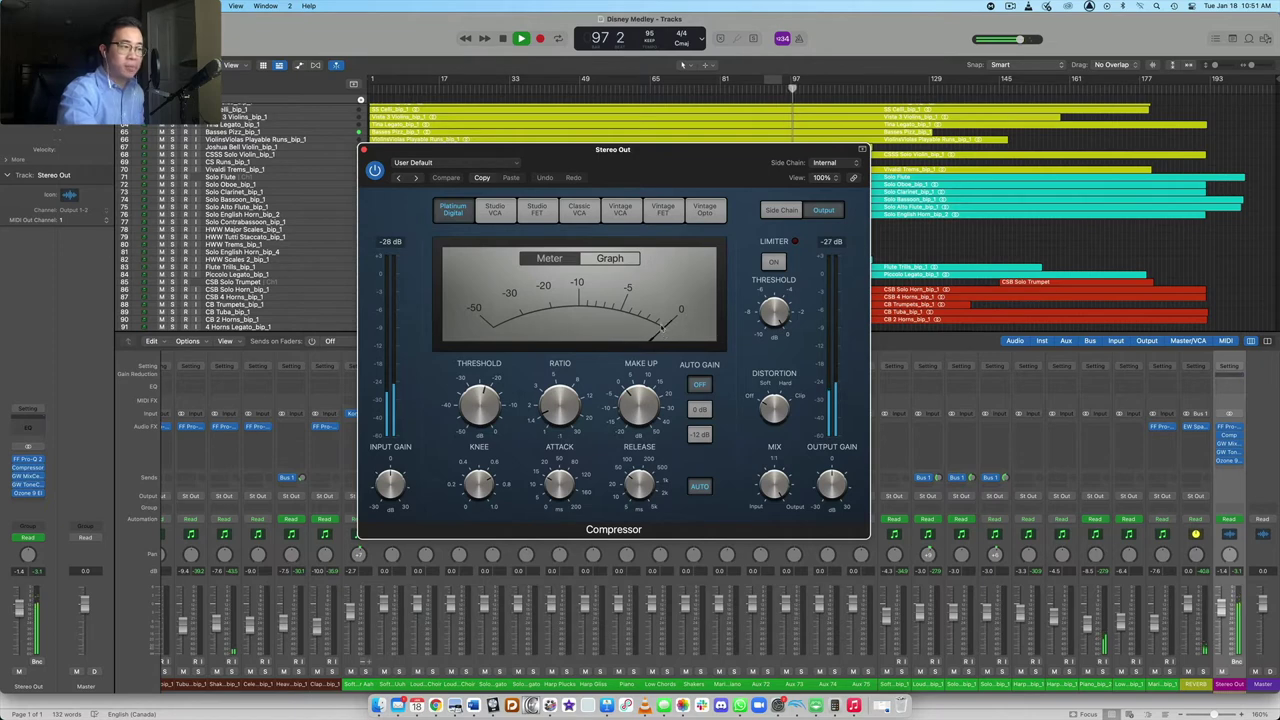
# - Set the Stereo Out Compressor ratio to a gentle 1.6:1
pyautogui.moveTo(558, 412); pyautogui.dragTo(561, 407)
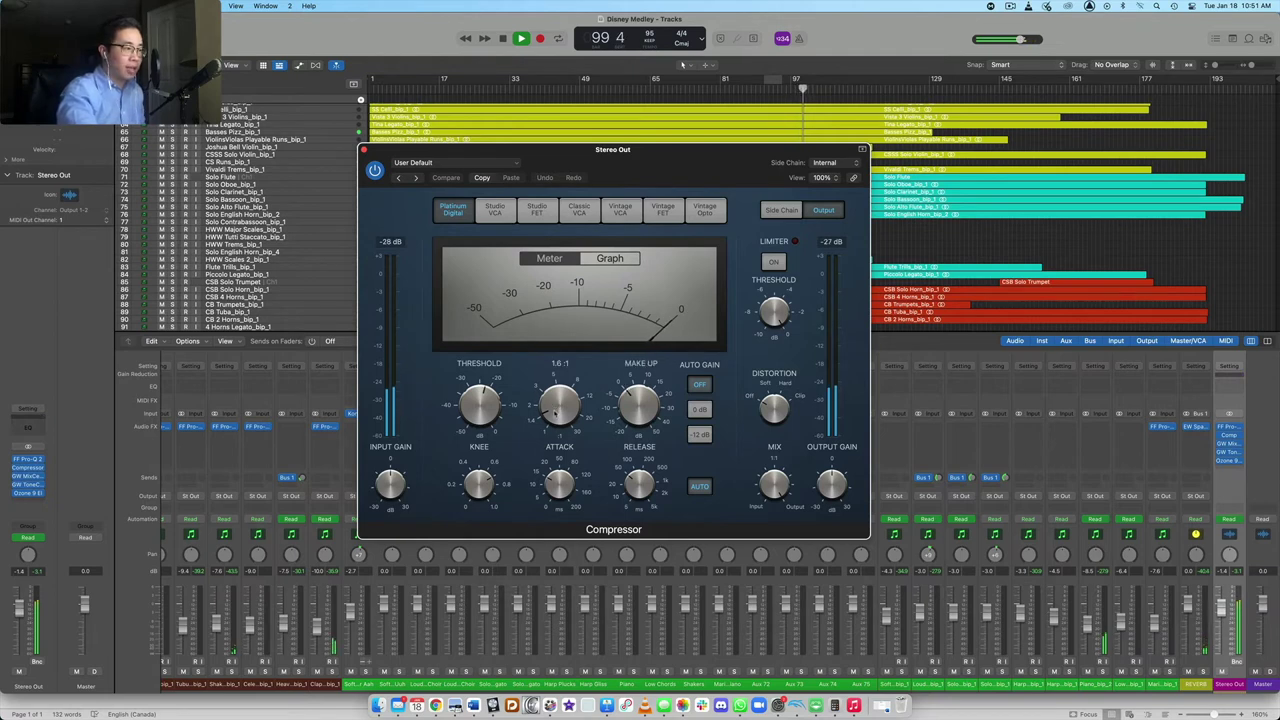
pyautogui.moveTo(478, 400)
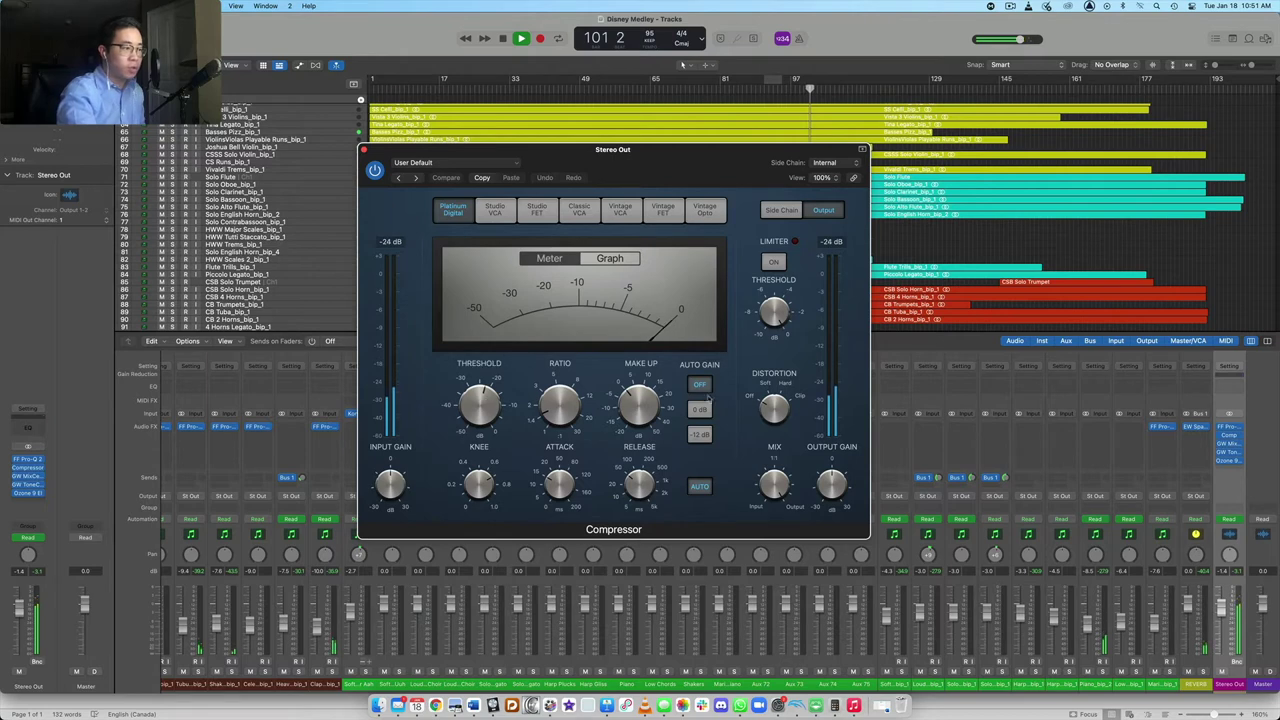
pyautogui.moveTo(640, 395)
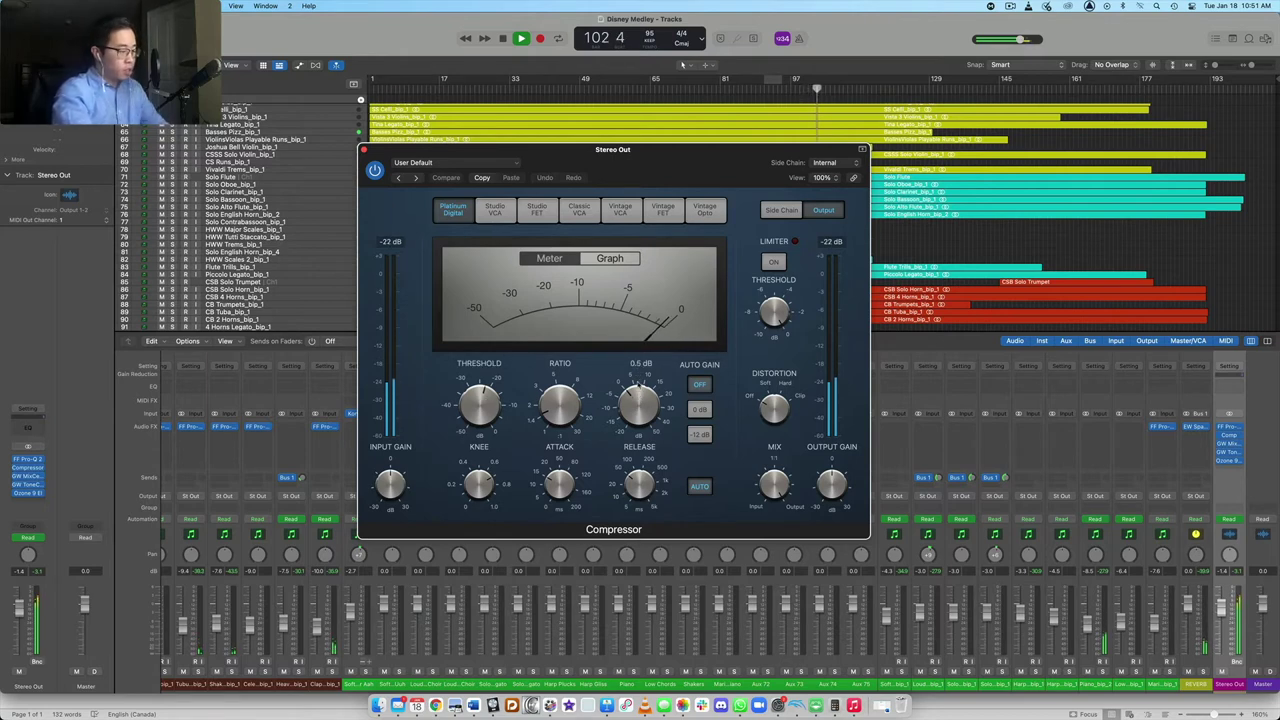
# - Stop playback, close the Compressor, and open GW MixCentric on Stereo Out
pyautogui.press('space')
pyautogui.moveTo(566, 410)
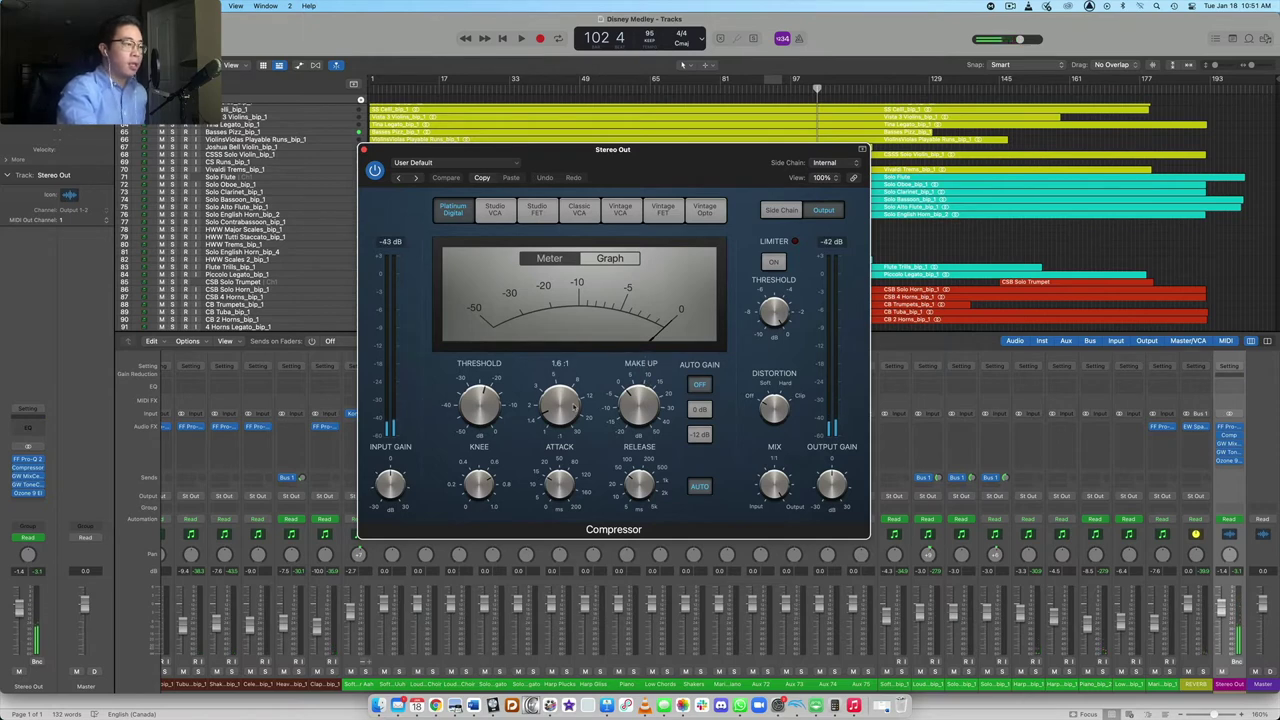
pyautogui.moveTo(630, 416)
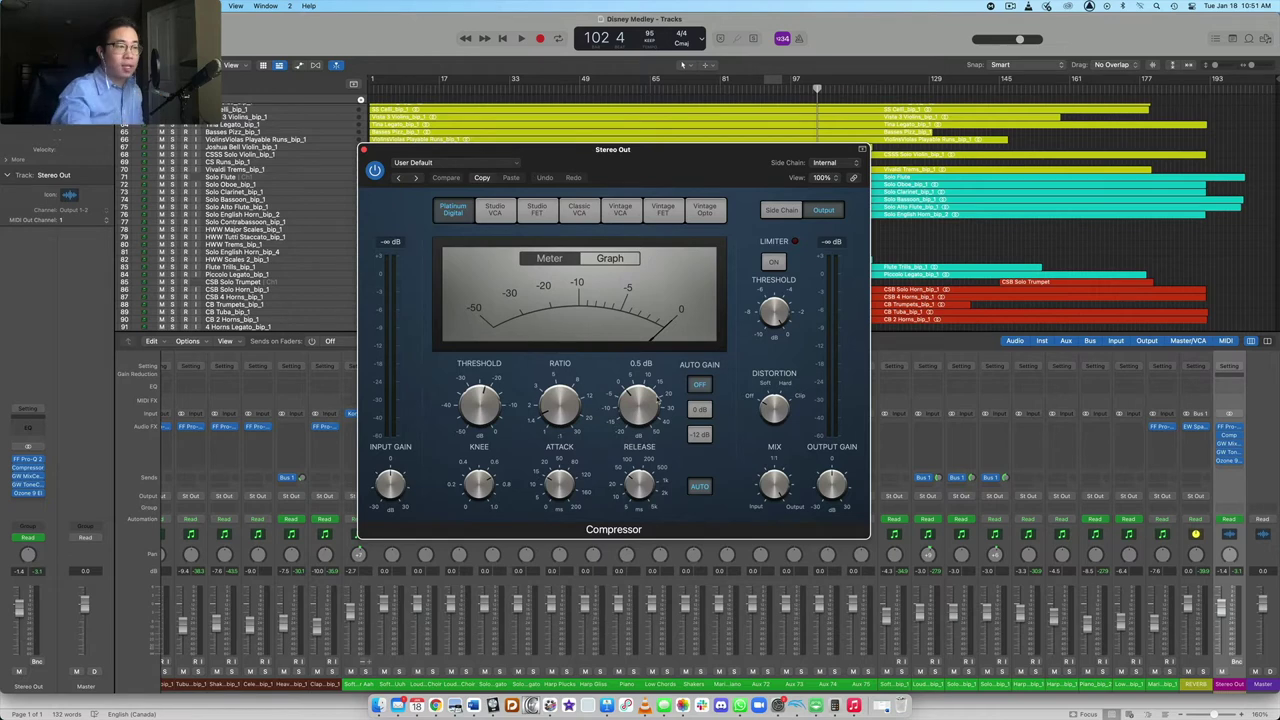
pyautogui.click(365, 150)
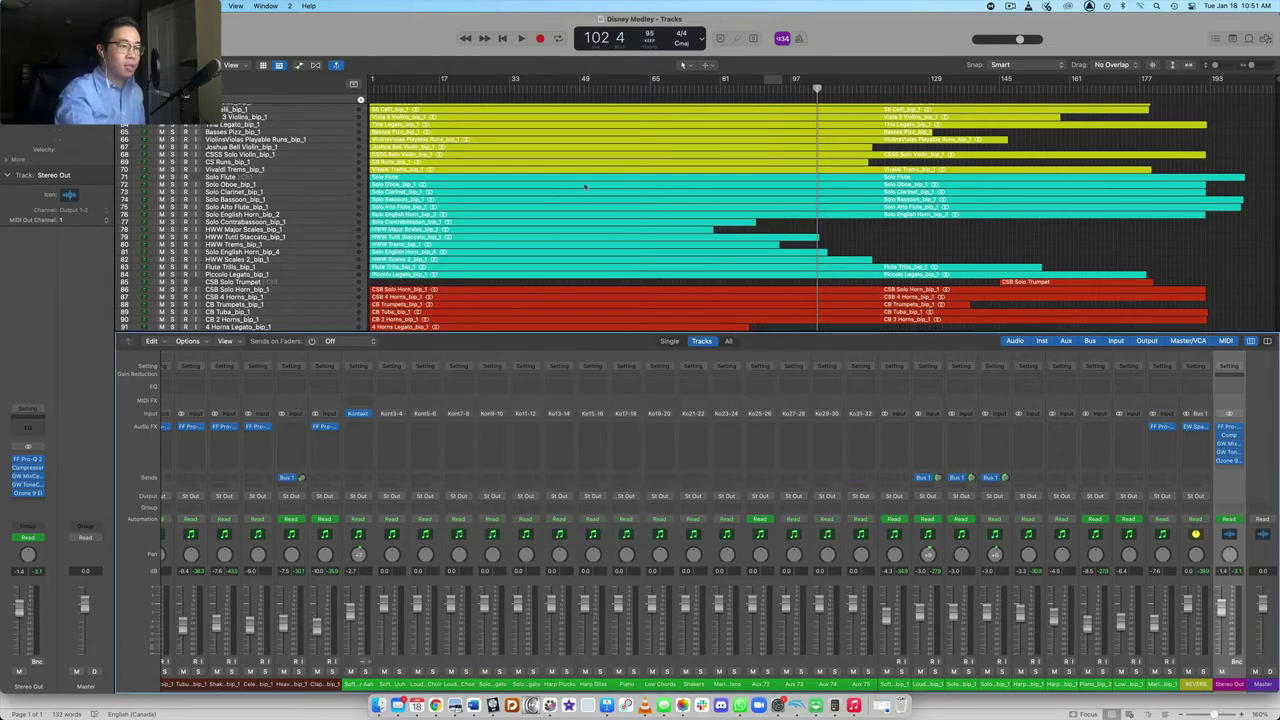
pyautogui.click(1230, 444)
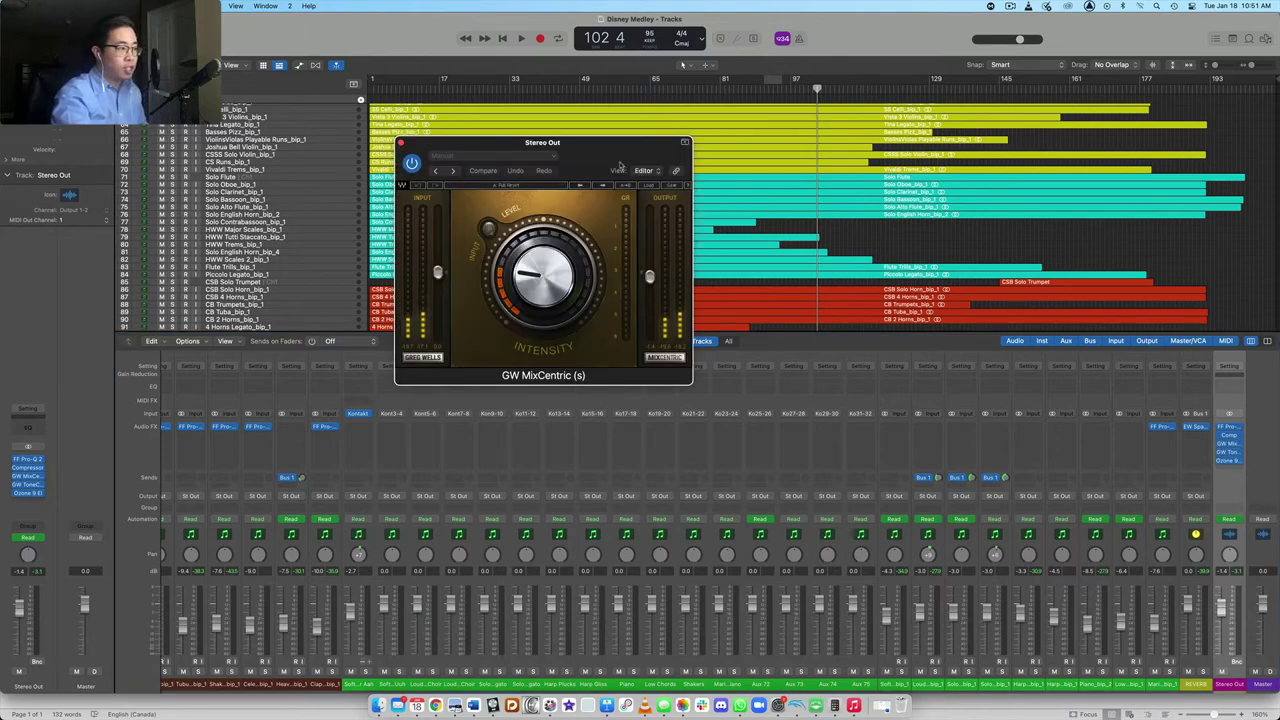
# - Play from bar 99 and compare GW MixCentric against bypass, leaving it on and closed
pyautogui.click(805, 90)
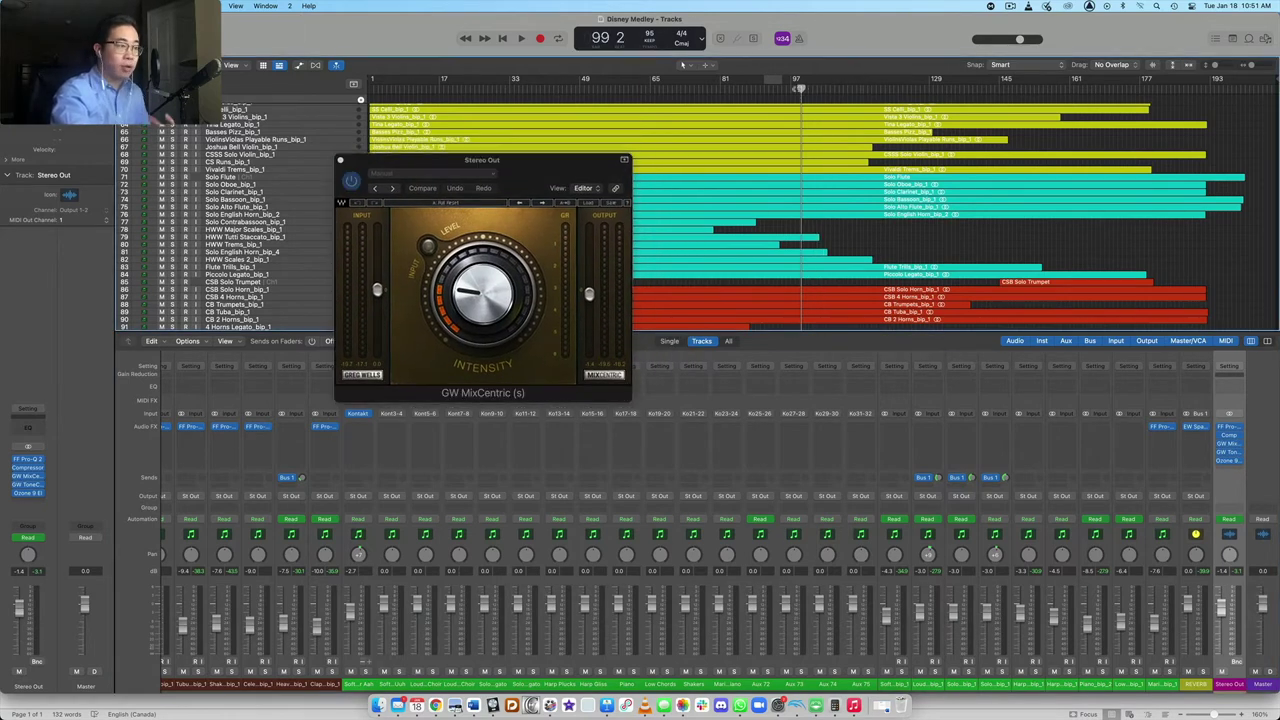
pyautogui.press('space')
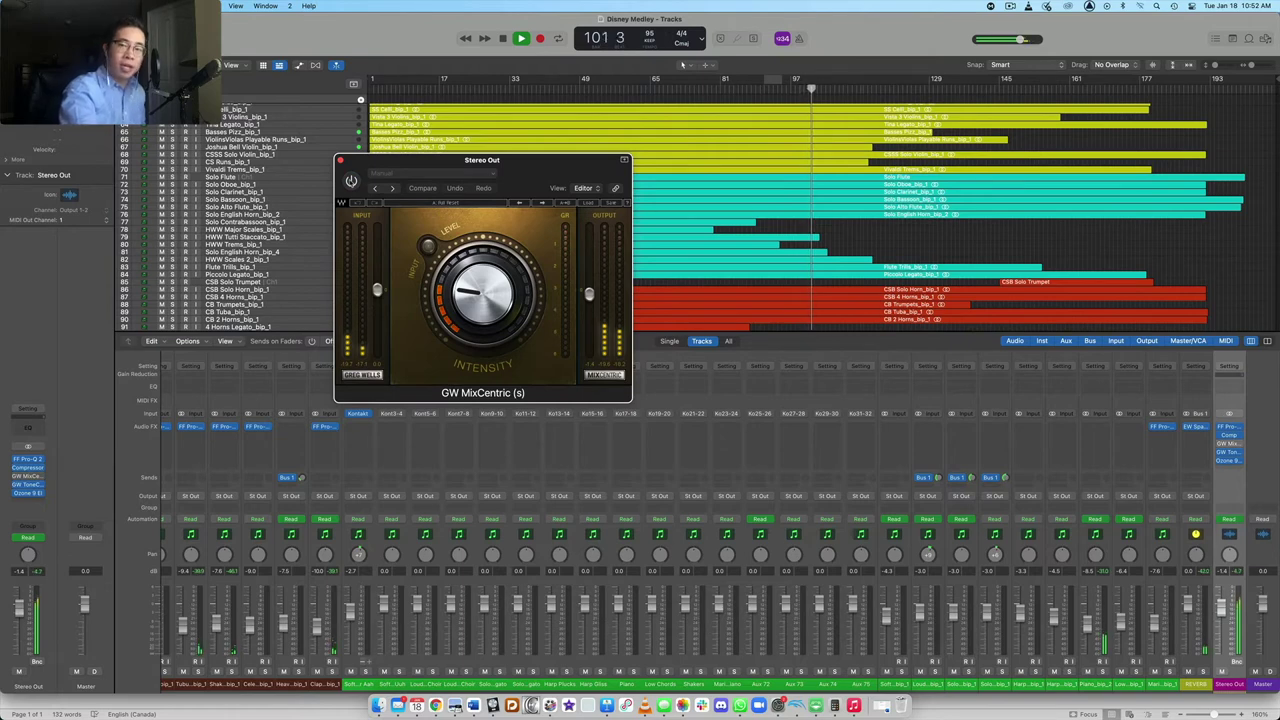
pyautogui.click(351, 180)
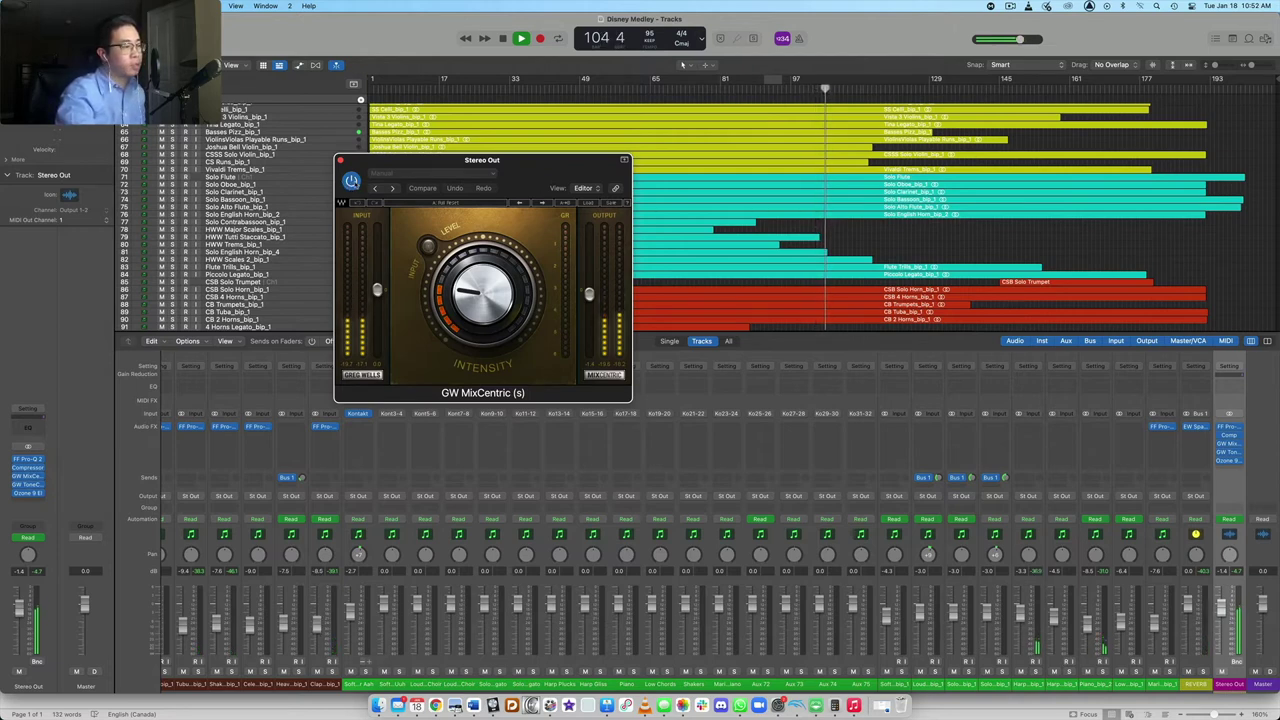
pyautogui.click(351, 181)
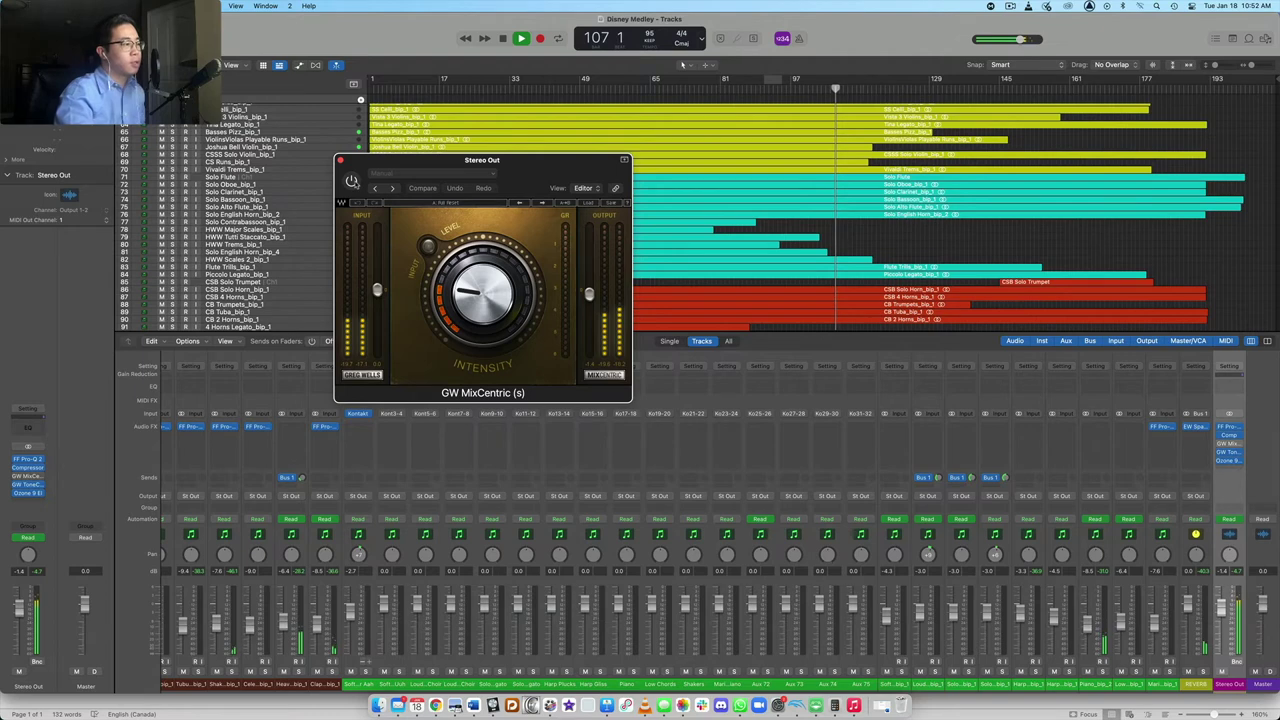
pyautogui.click(352, 181)
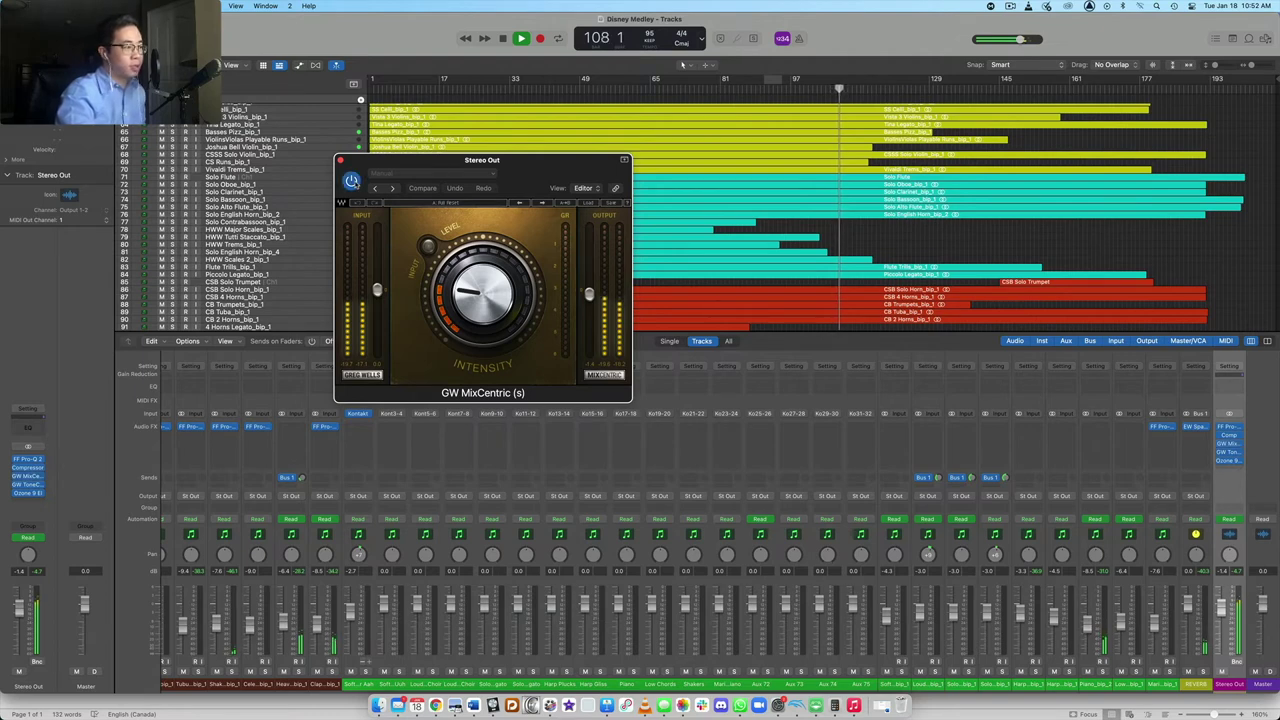
pyautogui.press('super+w')
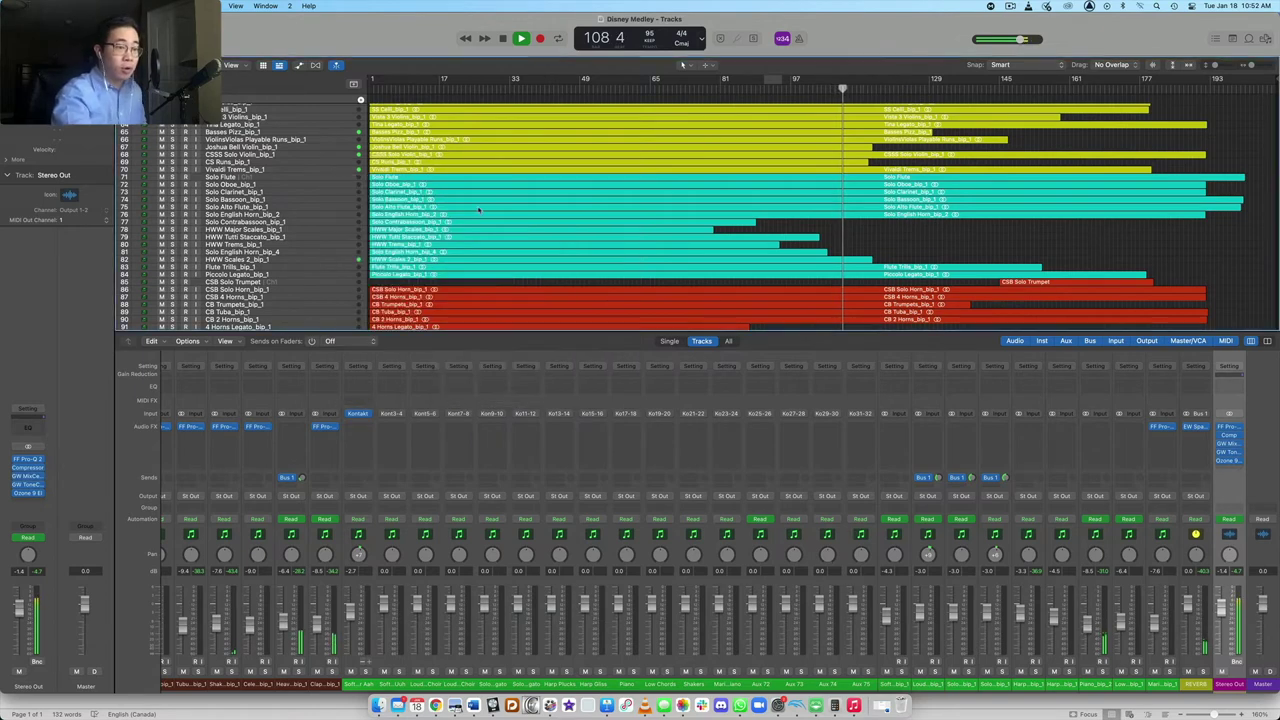
# - Compare GW ToneCentric against bypass, leave it active and closed, then stop playback
pyautogui.click(1226, 451)
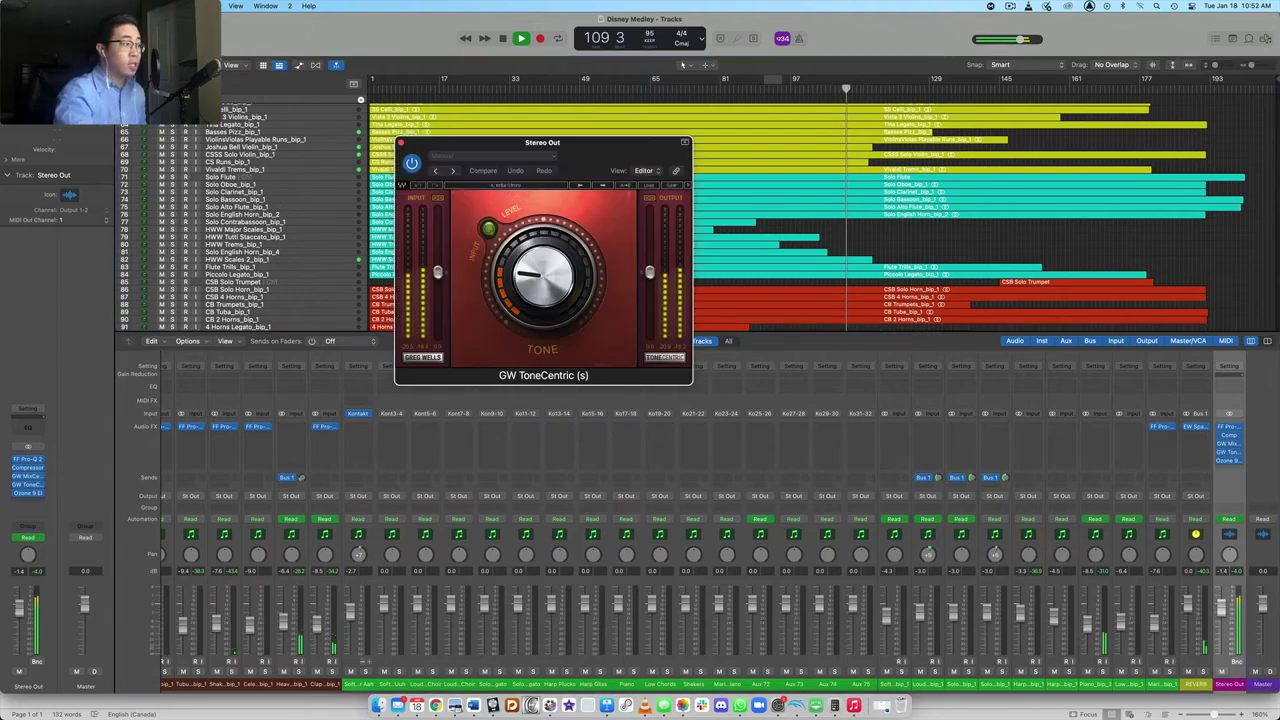
pyautogui.click(411, 162)
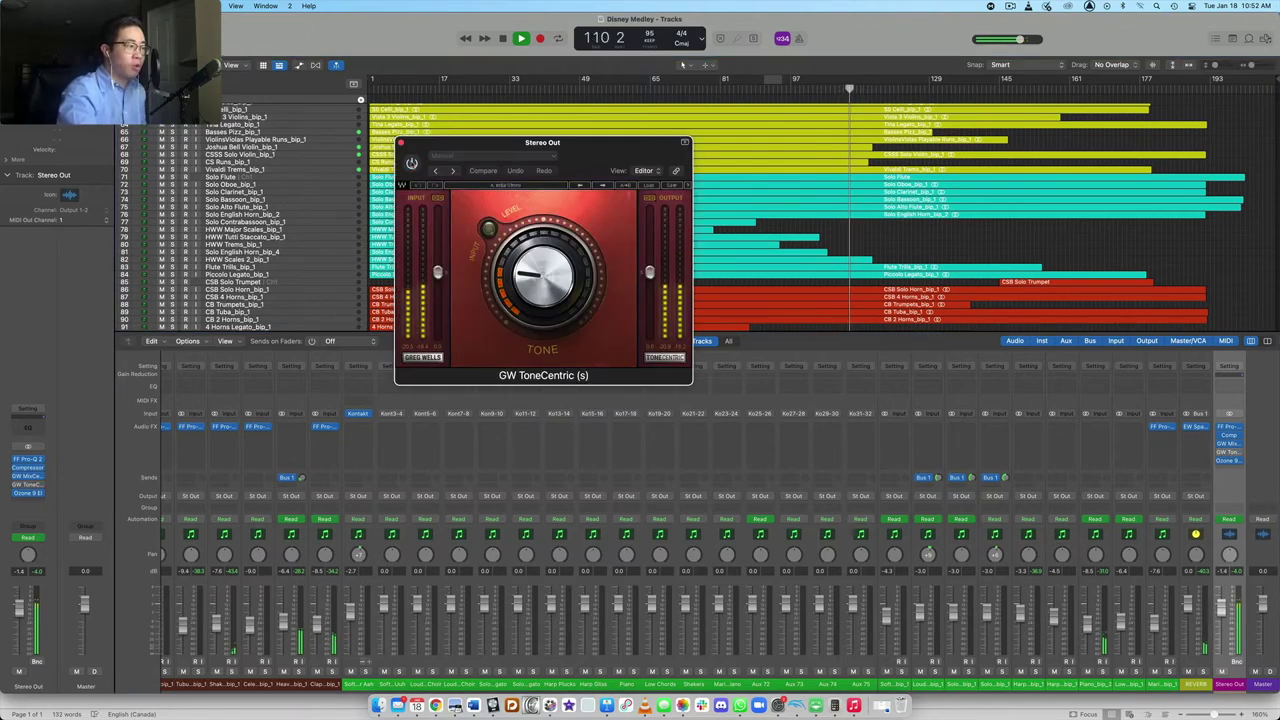
pyautogui.click(411, 162)
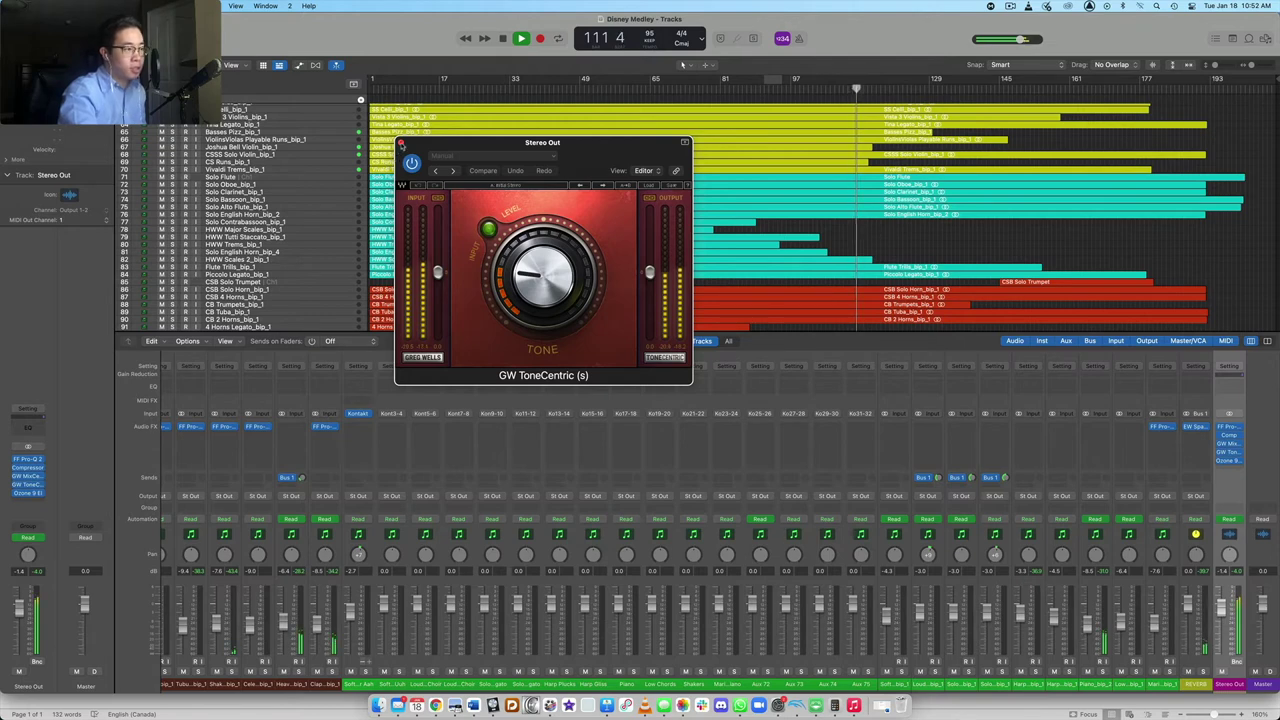
pyautogui.click(400, 143)
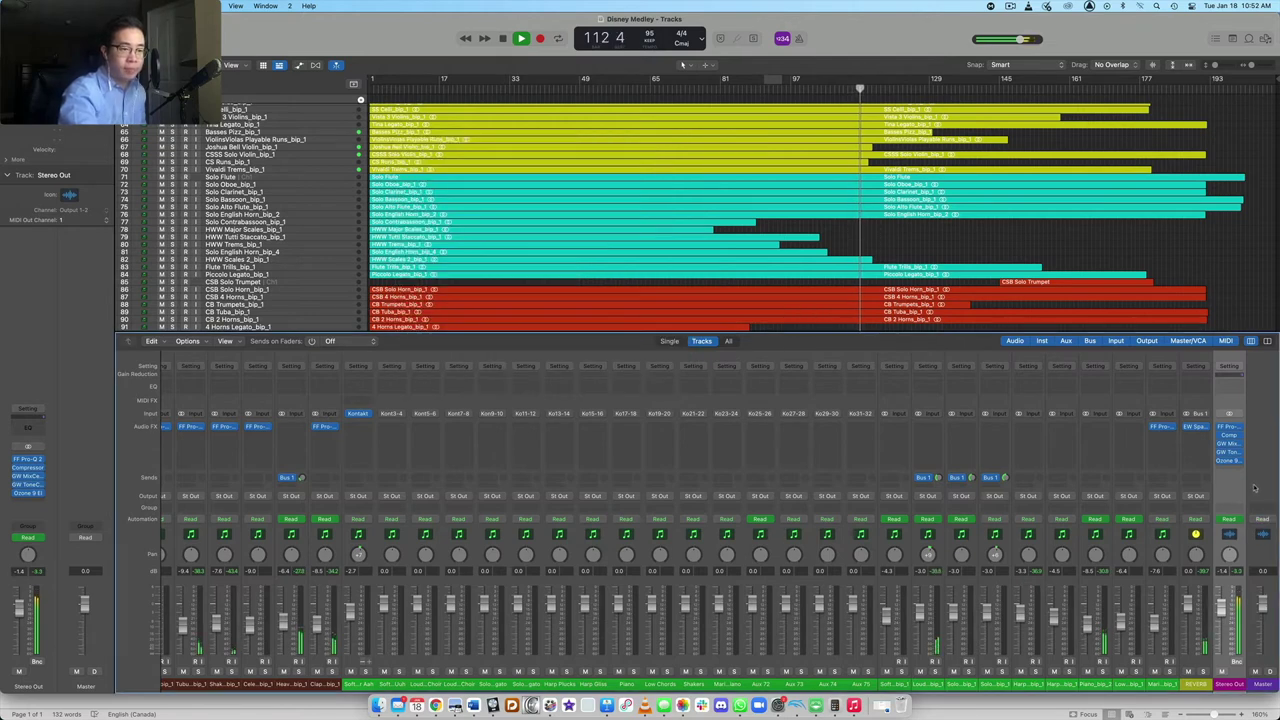
pyautogui.press('space')
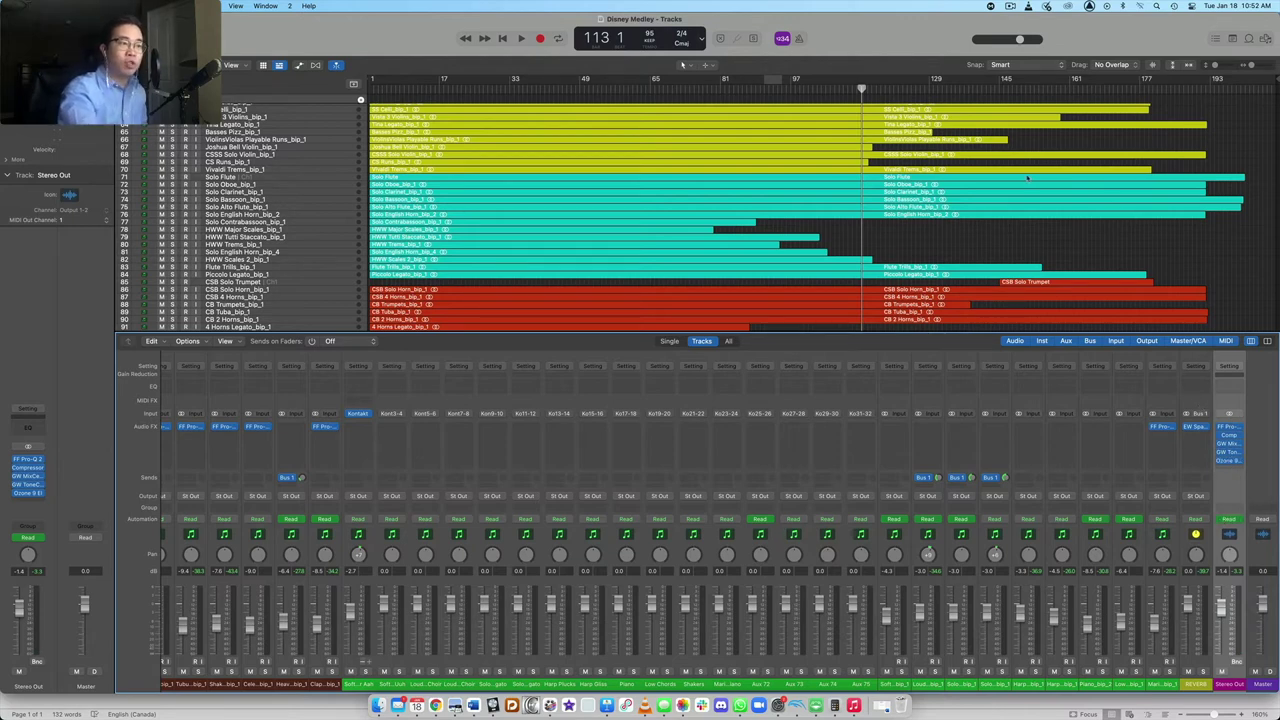
pyautogui.click(1199, 665)
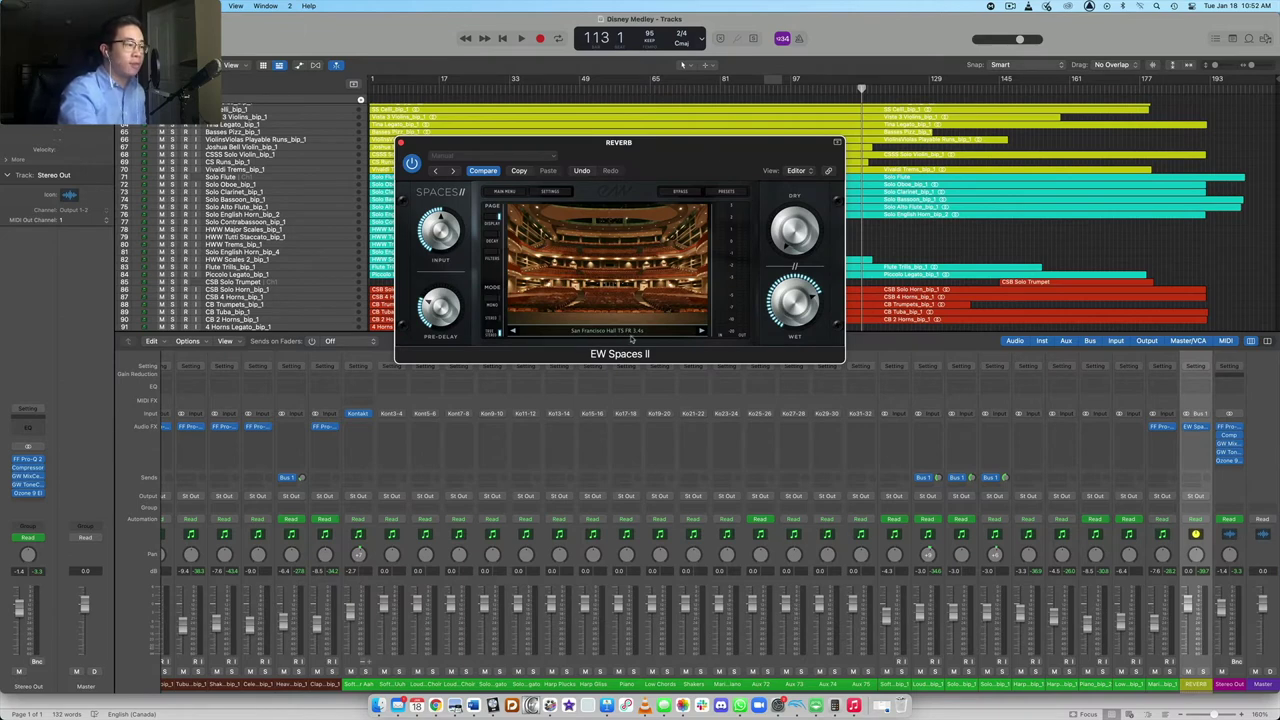
pyautogui.click(401, 142)
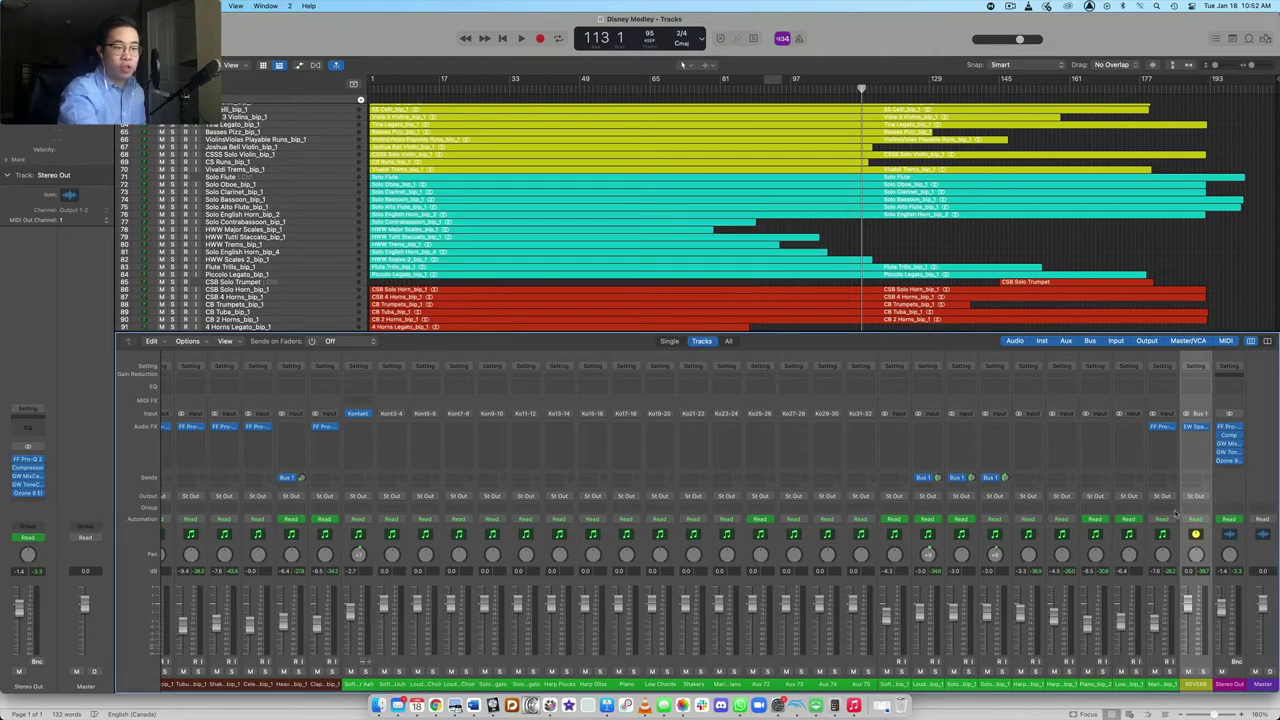
# - Play the Loud Women Choir from around bar 130, switching its Bus 1 reverb send off and on
pyautogui.click(931, 640)
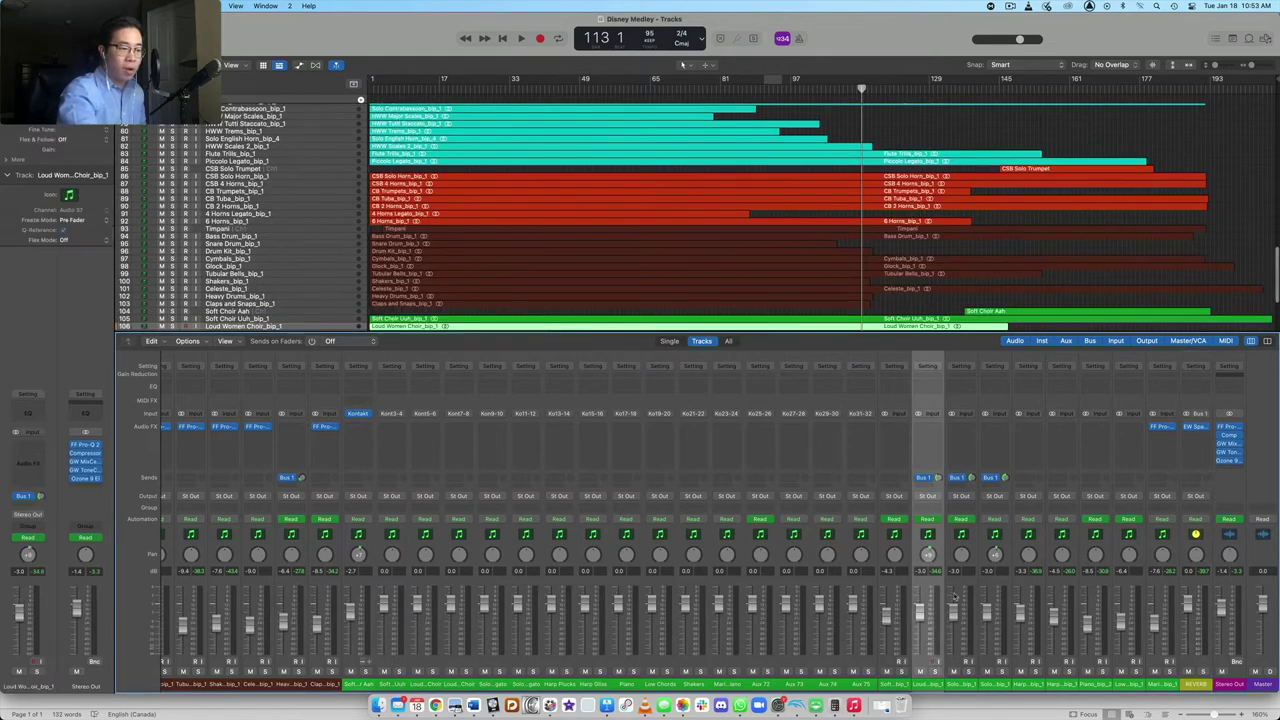
pyautogui.scroll(-5, 931, 272)
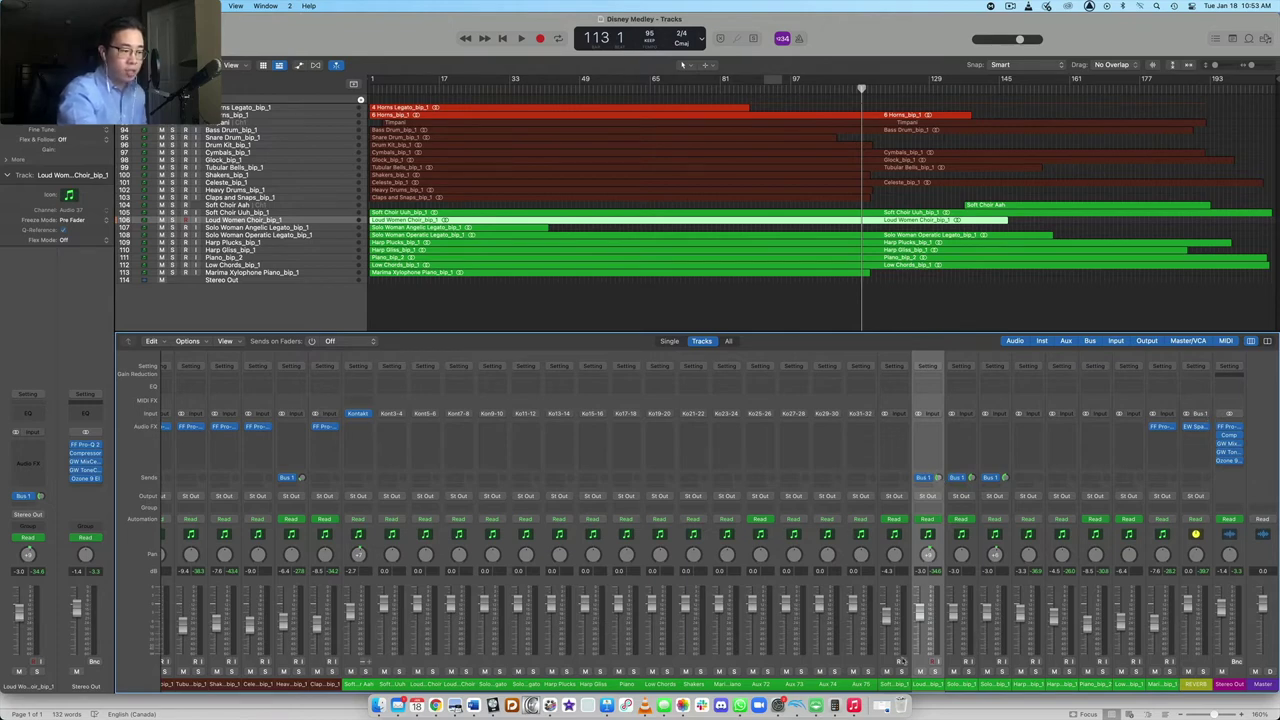
pyautogui.press('space')
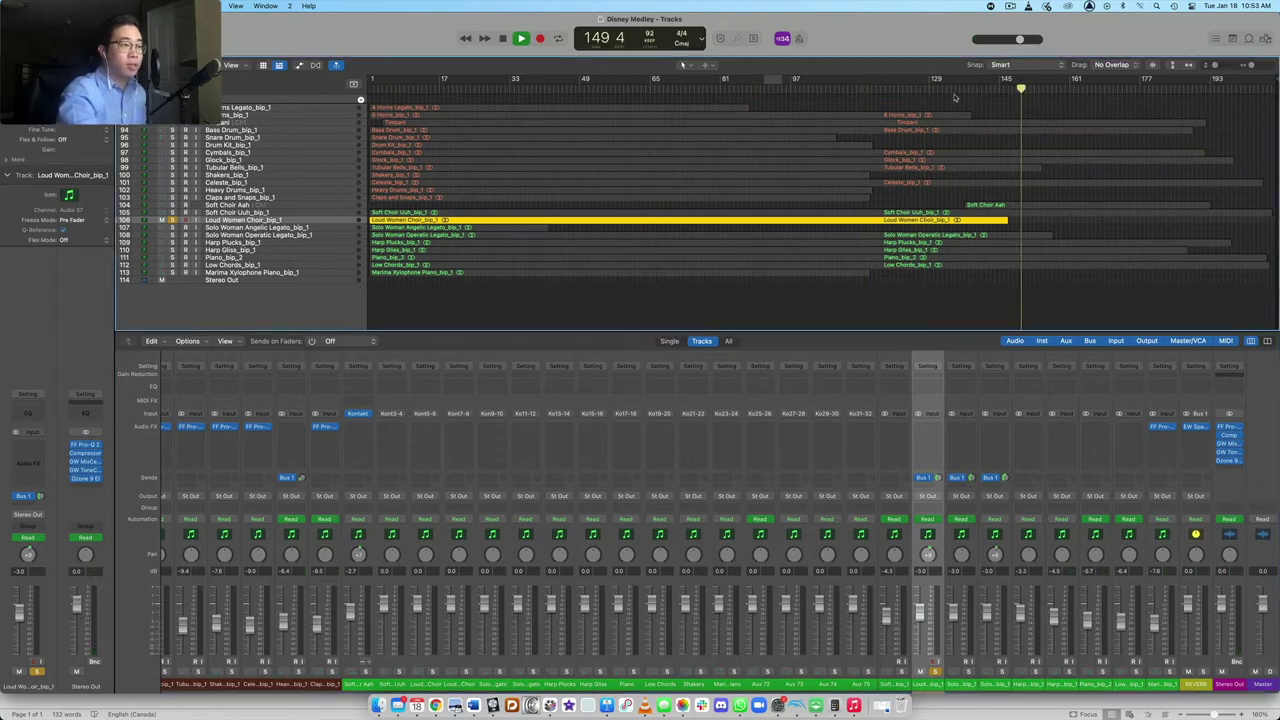
pyautogui.click(955, 97)
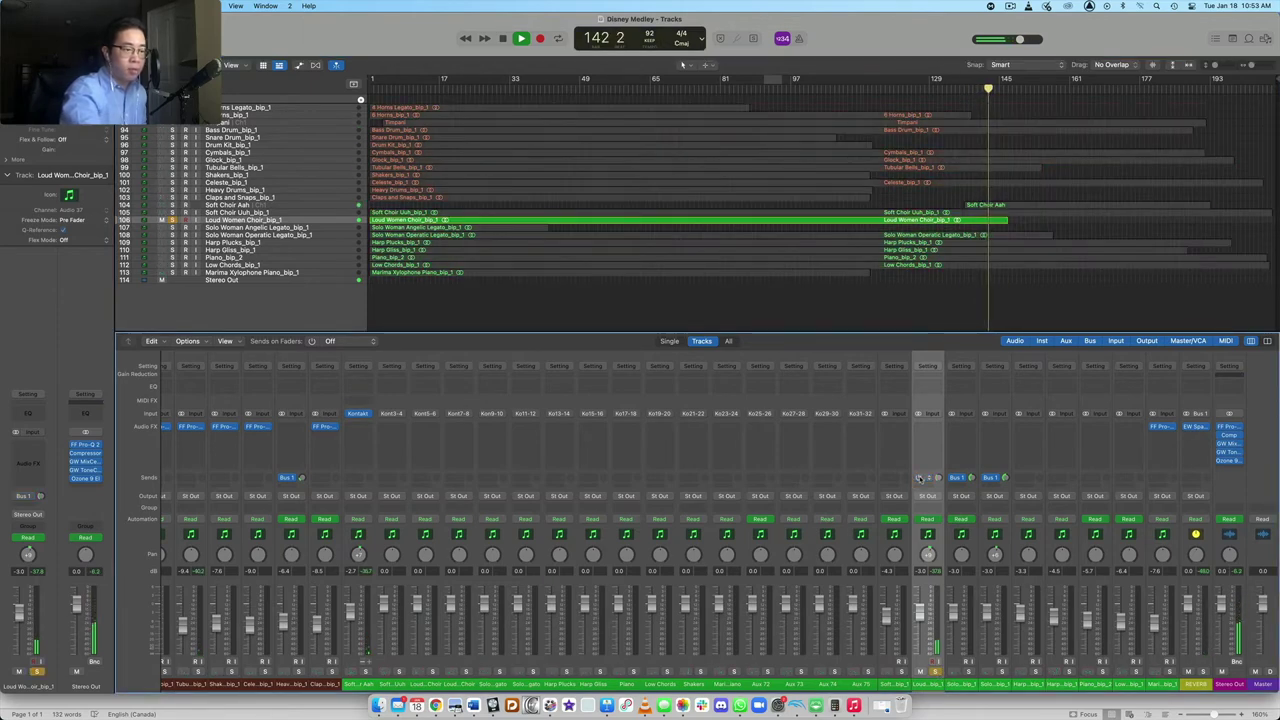
pyautogui.click(920, 478)
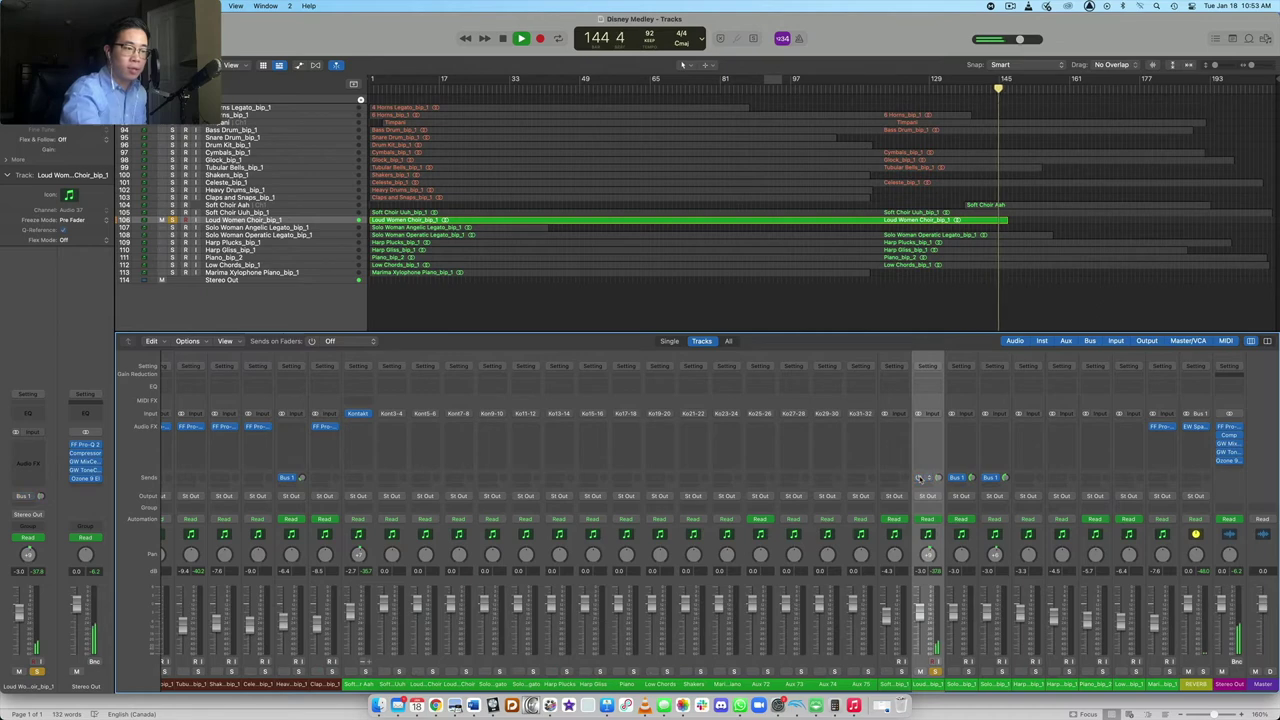
pyautogui.click(920, 478)
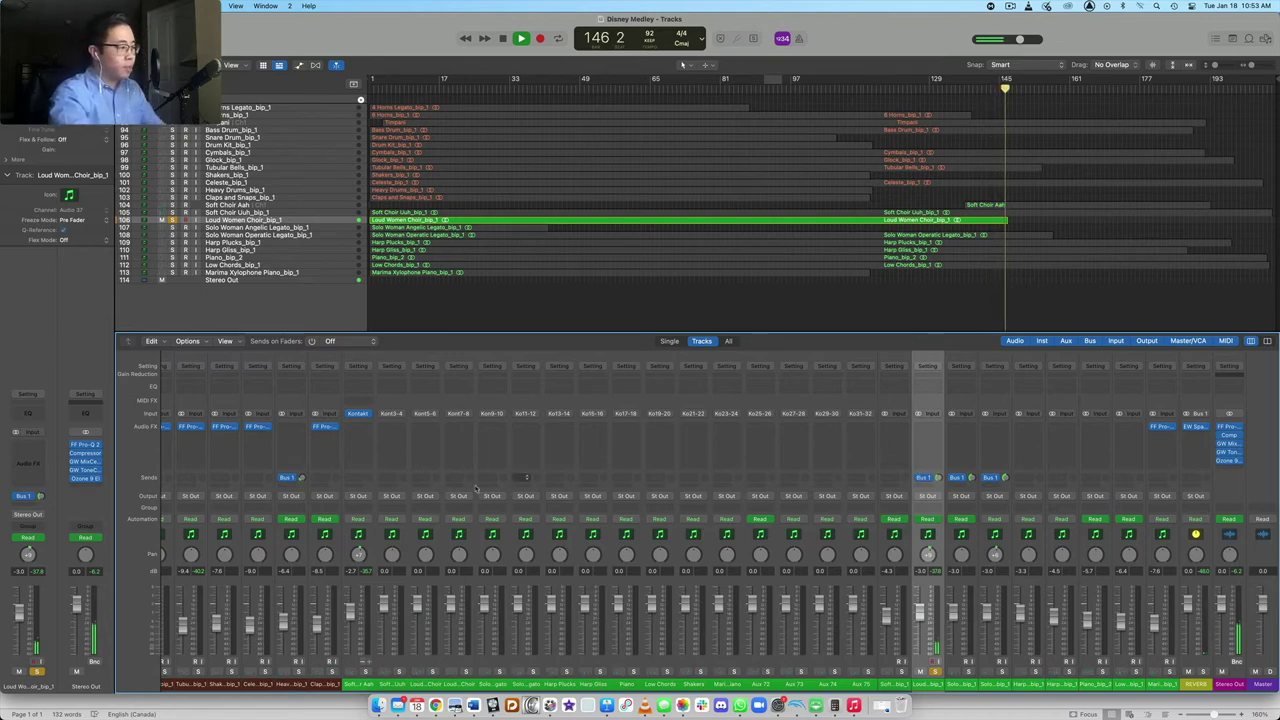
# - Stop playback at bar 146 and scroll the mixer across all channel strips back to Stereo Out
pyautogui.press('space')
pyautogui.hscroll(-10, 560, 490)
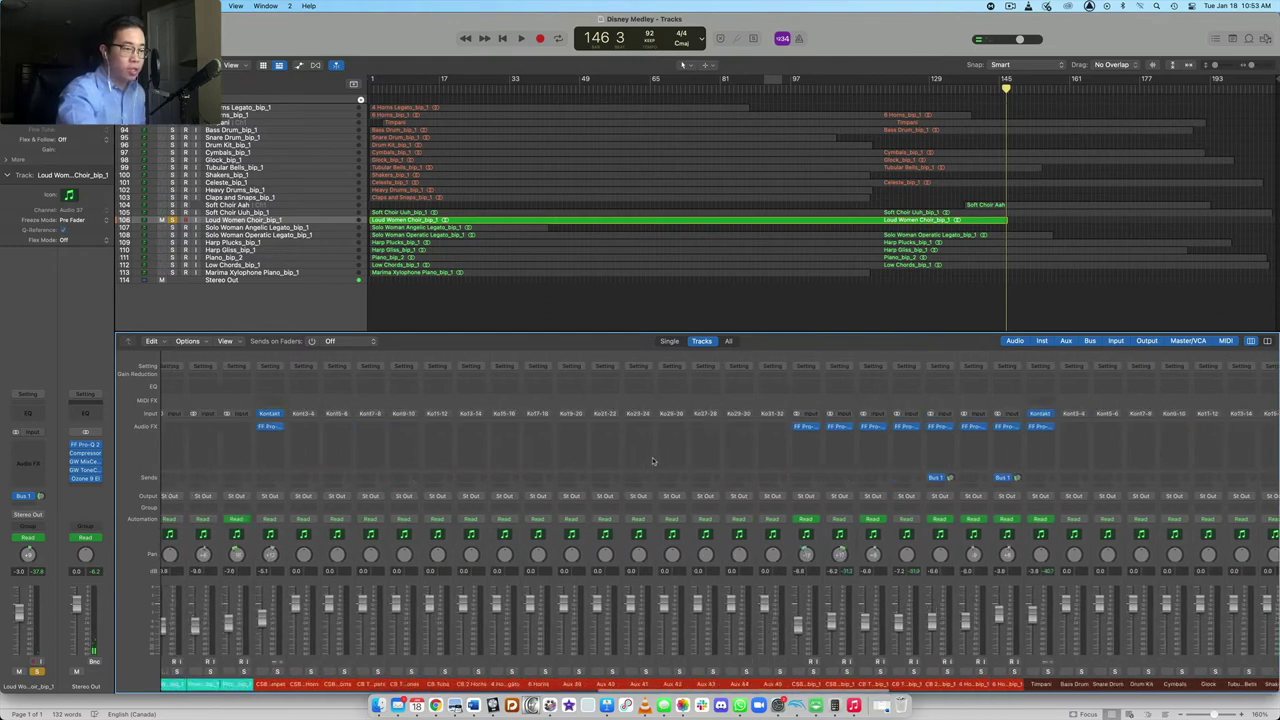
pyautogui.hscroll(10, 645, 460)
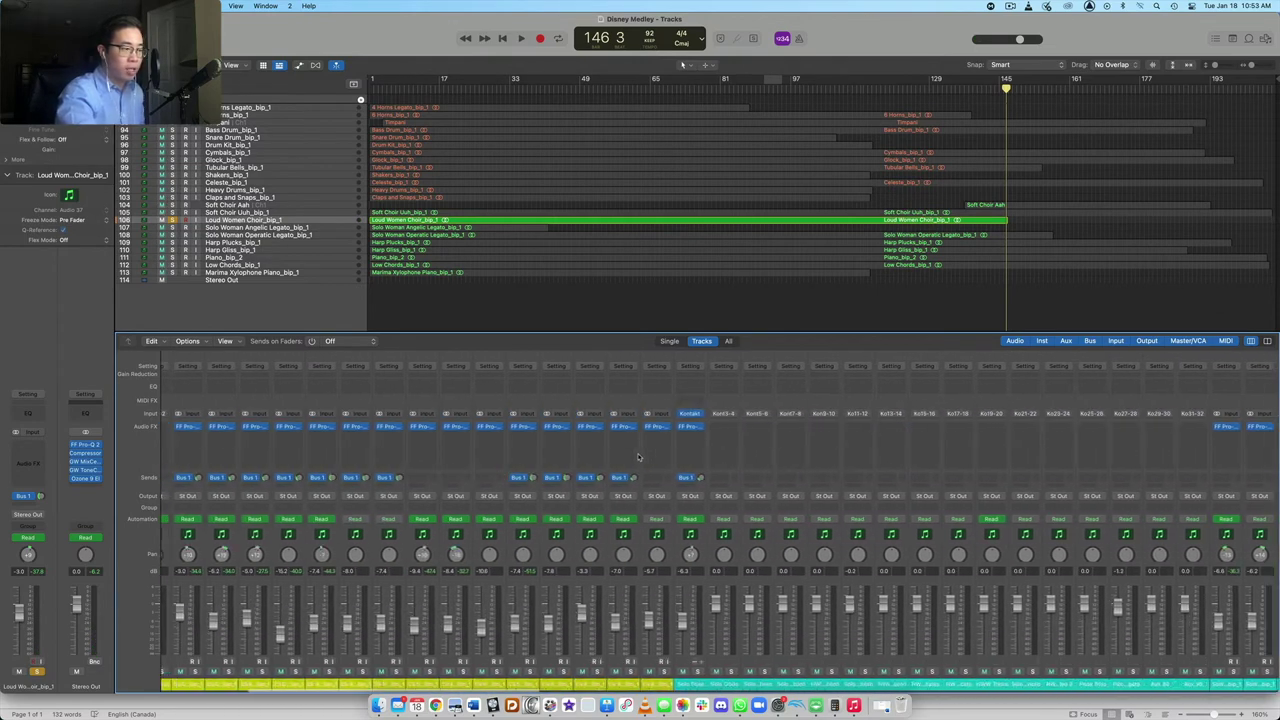
pyautogui.hscroll(2, 638, 457)
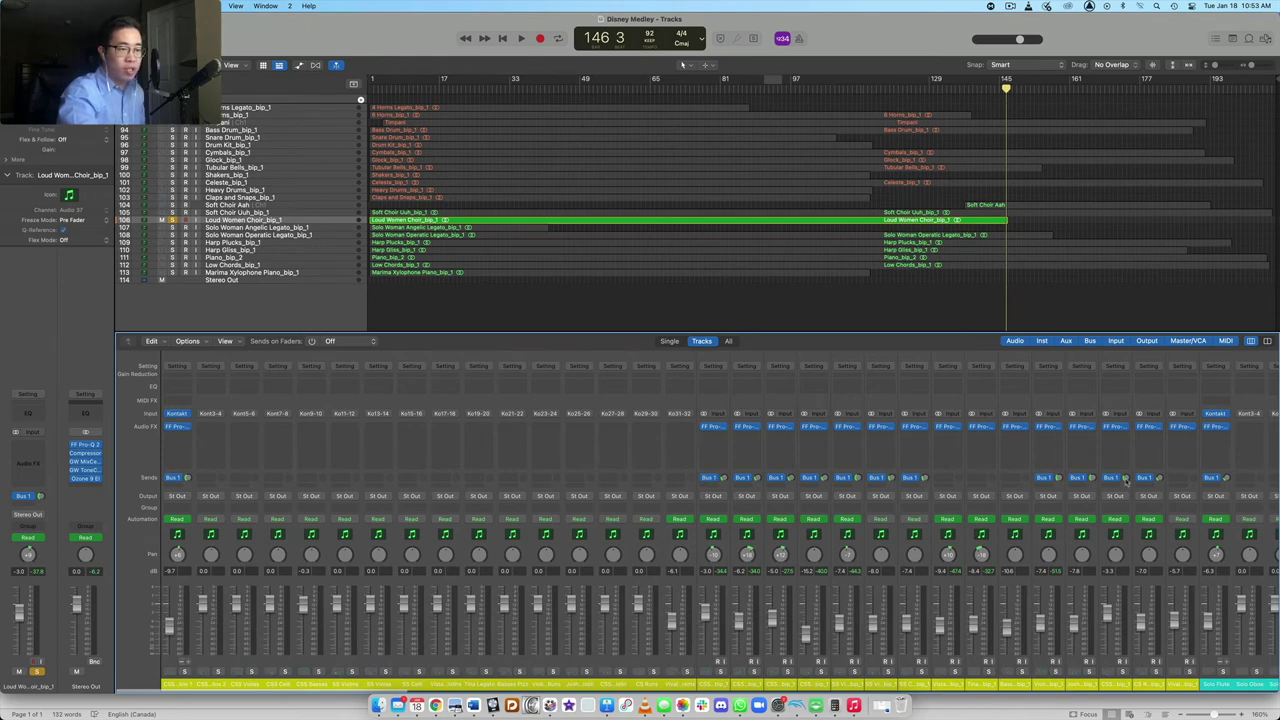
pyautogui.hscroll(10, 1125, 480)
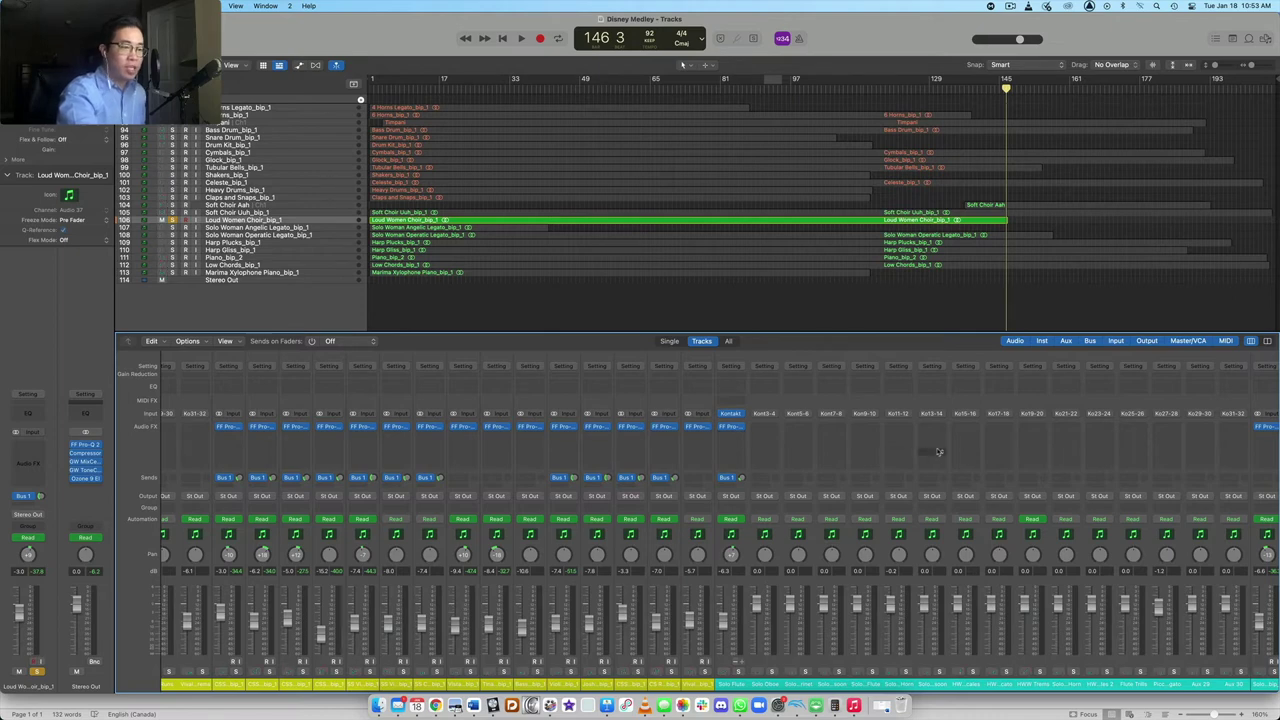
pyautogui.hscroll(10, 937, 451)
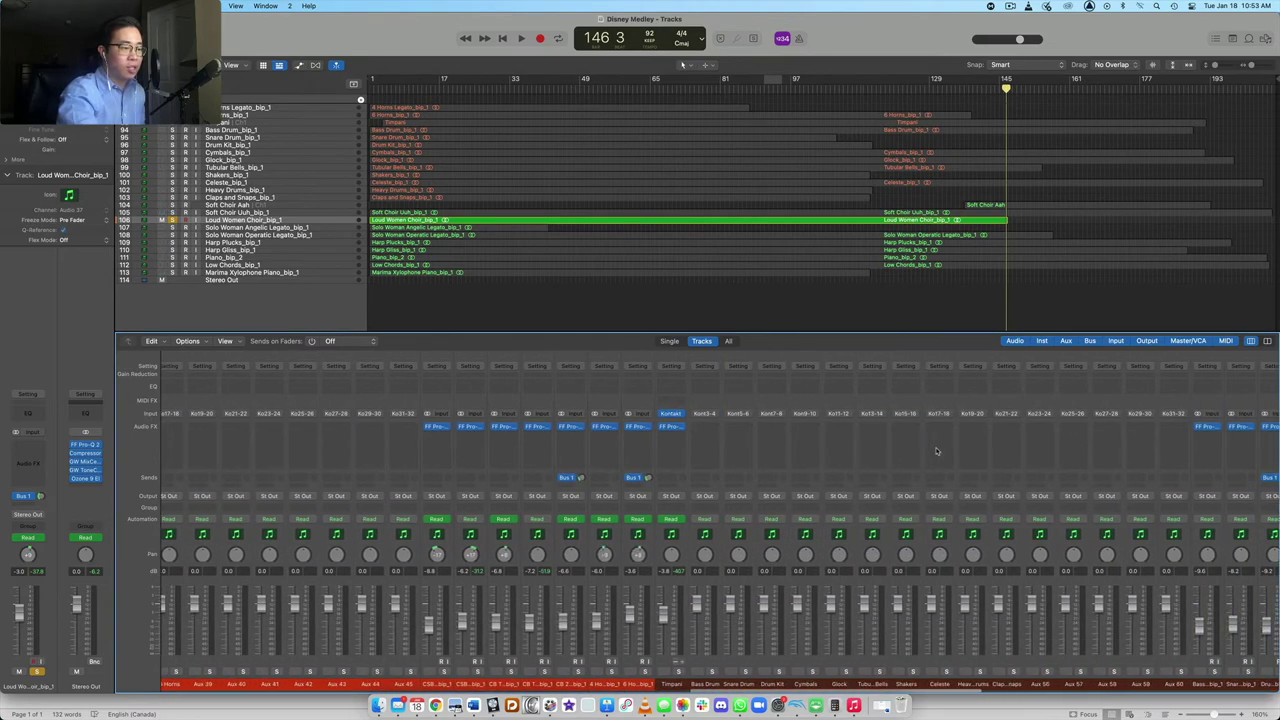
pyautogui.hscroll(15, 937, 451)
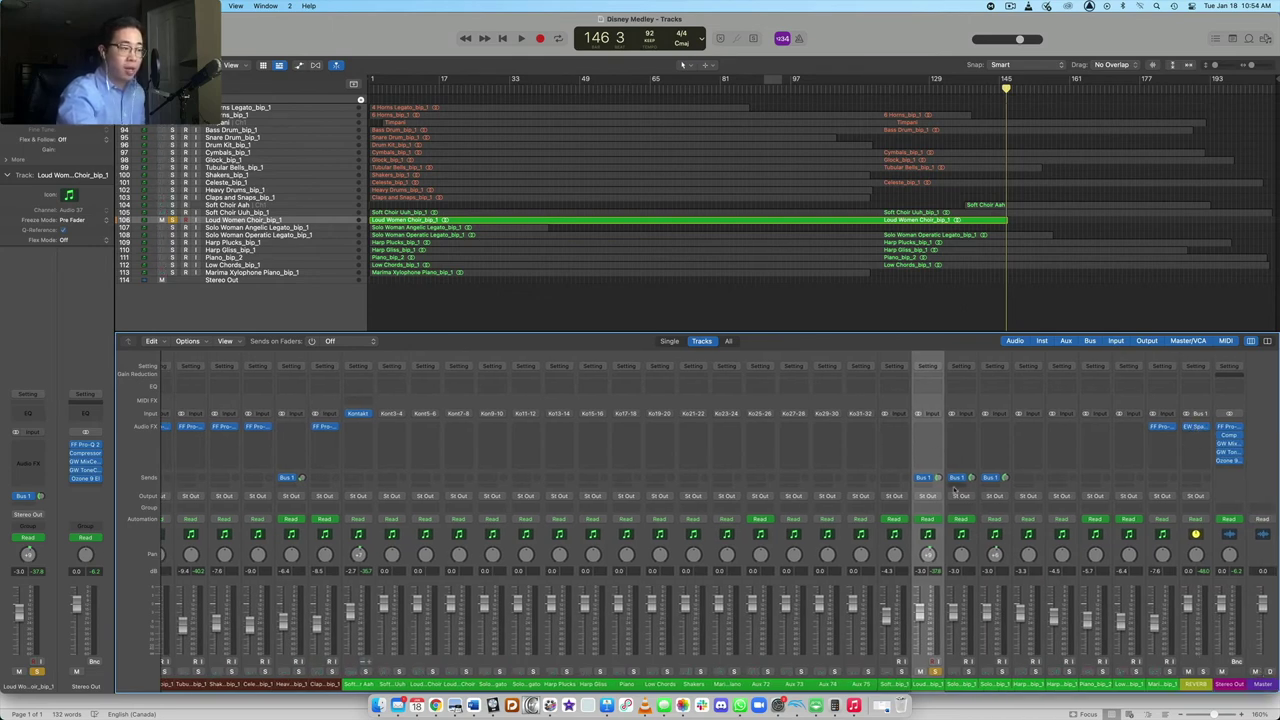
pyautogui.hscroll(-10, 955, 492)
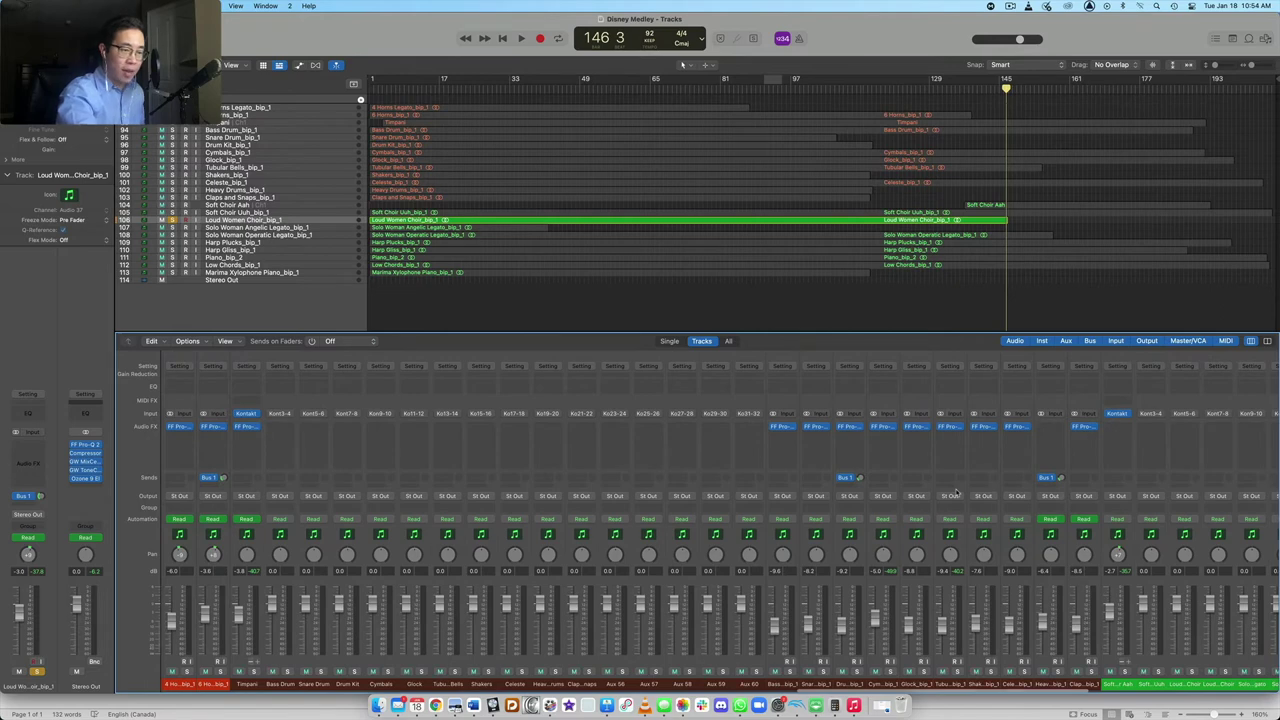
pyautogui.hscroll(6, 955, 492)
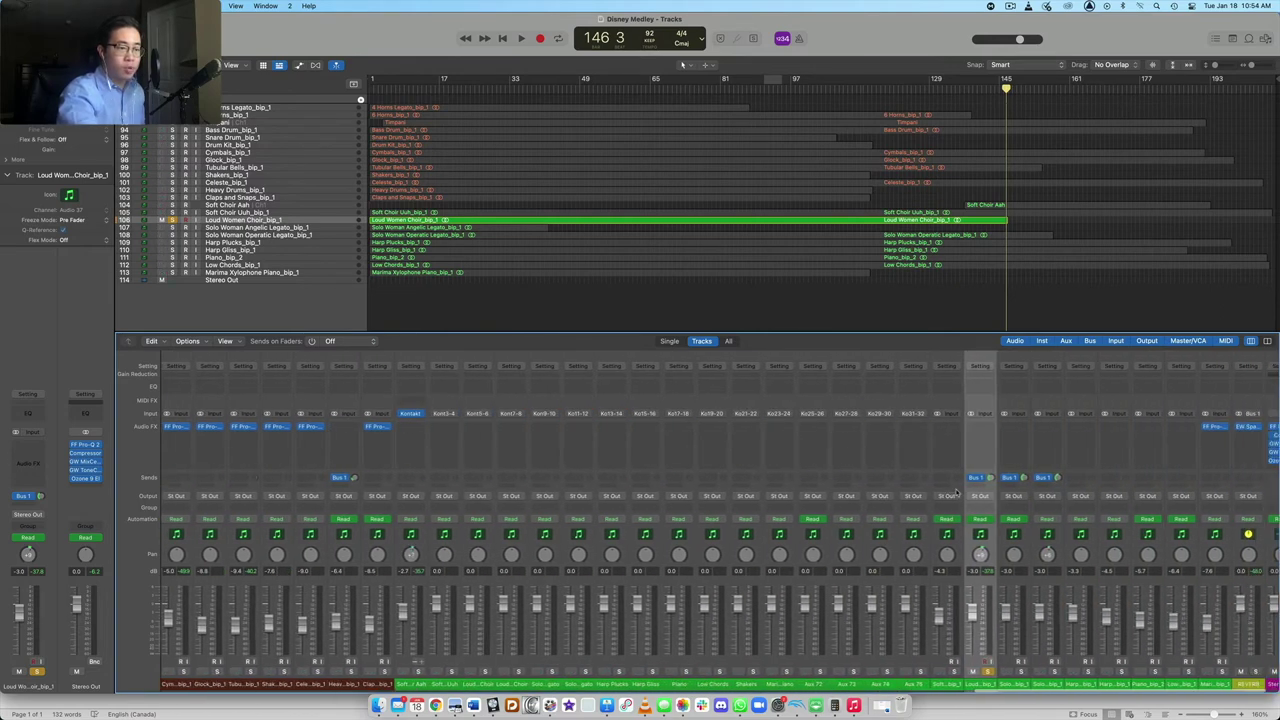
pyautogui.hscroll(2, 955, 492)
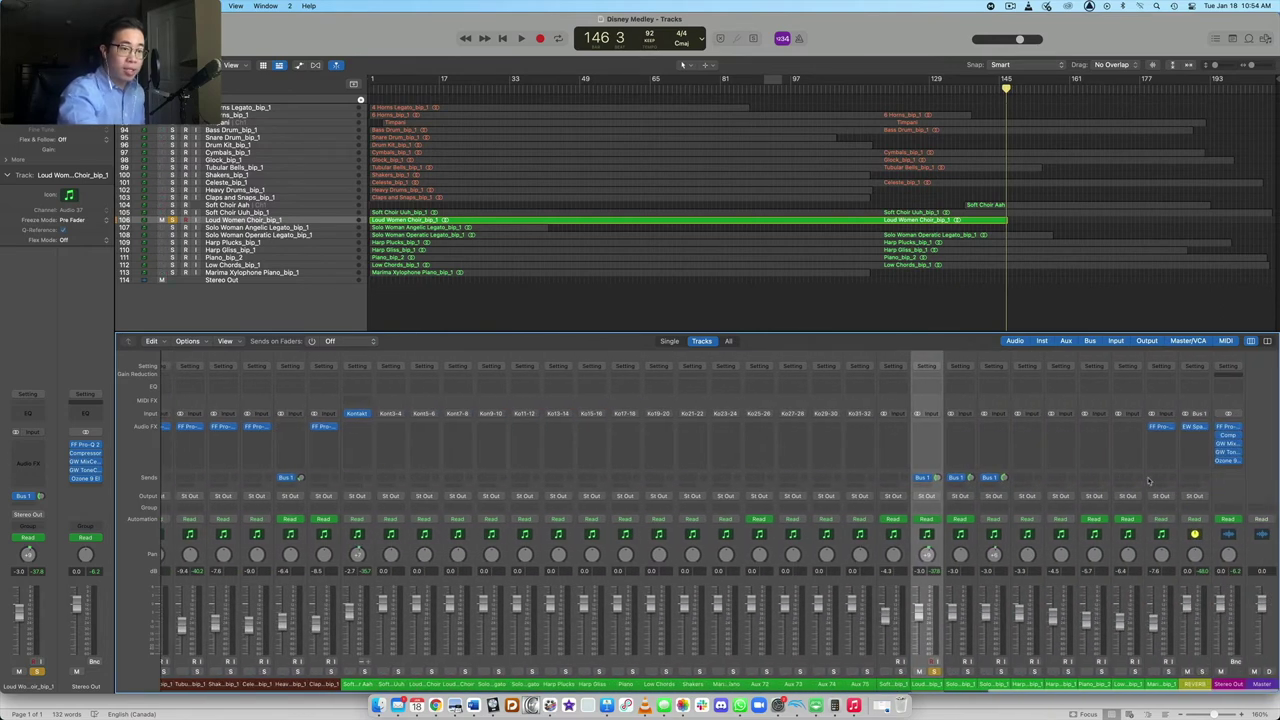
# - Bring up Ozone 9 Elements on Stereo Out and select its middle 1238 Hz bell band
pyautogui.click(1228, 459)
pyautogui.moveTo(680, 137); pyautogui.dragTo(785, 115)
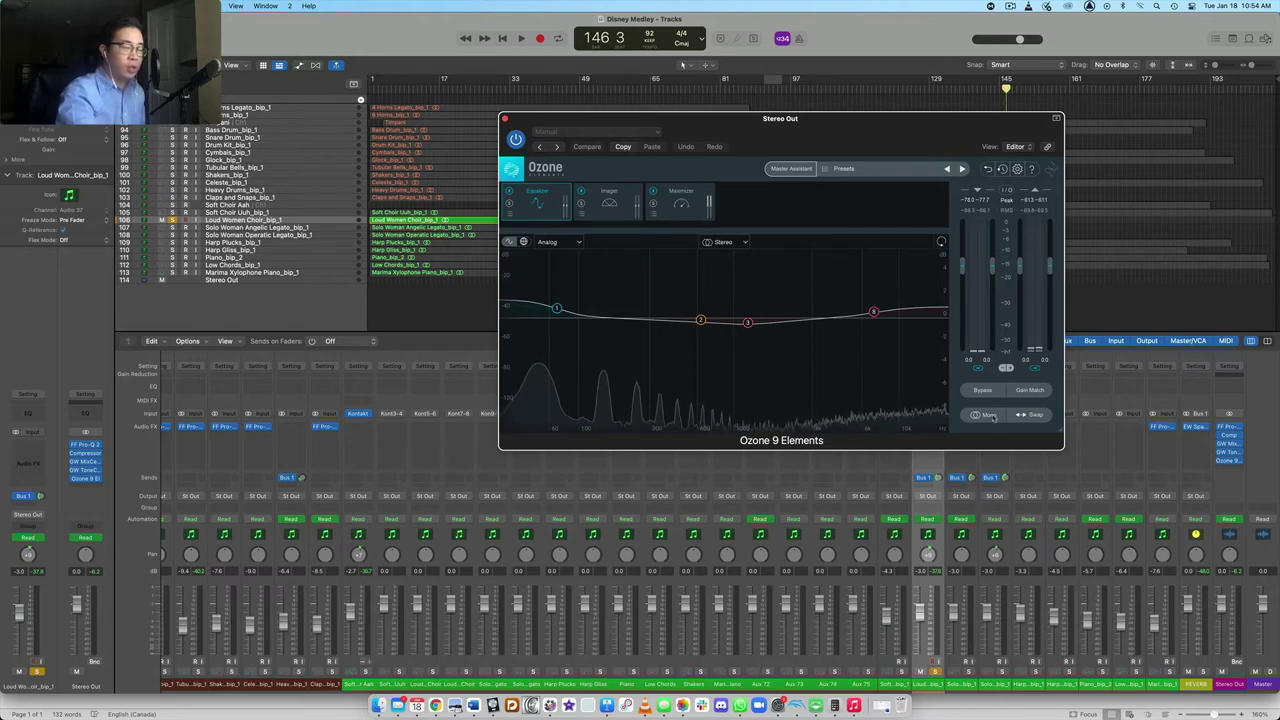
pyautogui.click(748, 324)
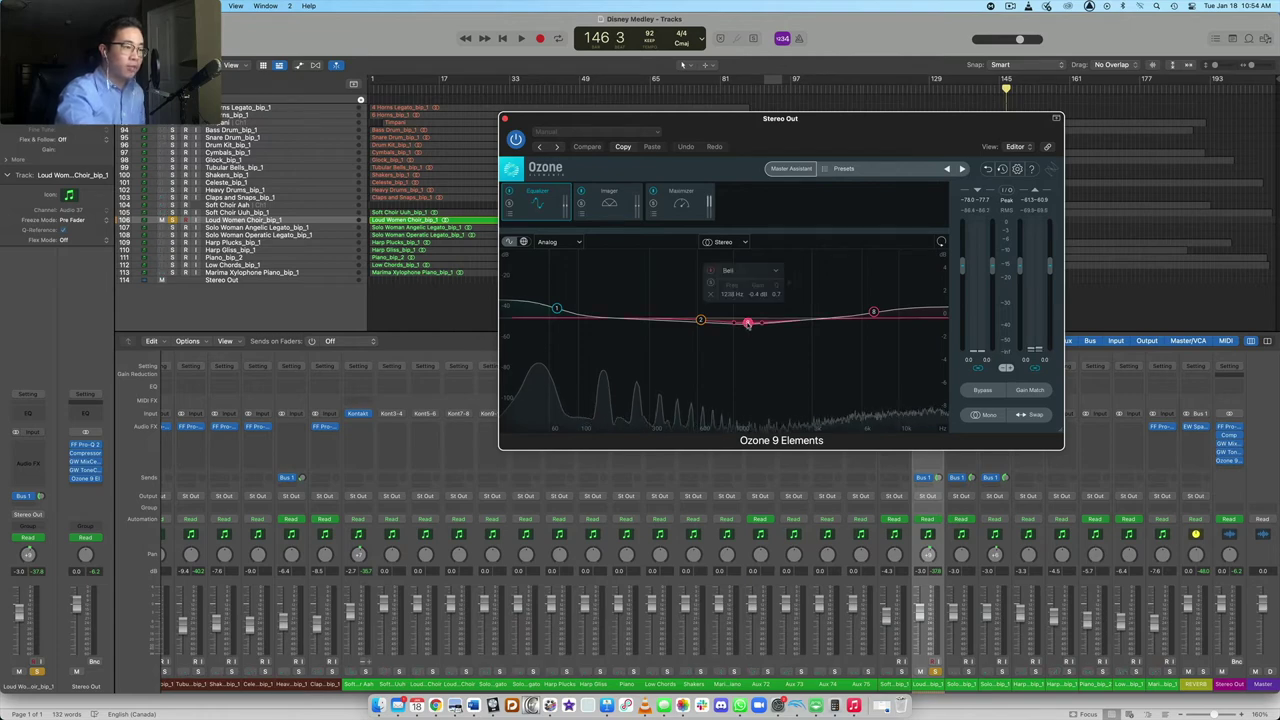
# - Play from bar 102 unsoloed, audition the bell band alone, then view the Imager module
pyautogui.press('space')
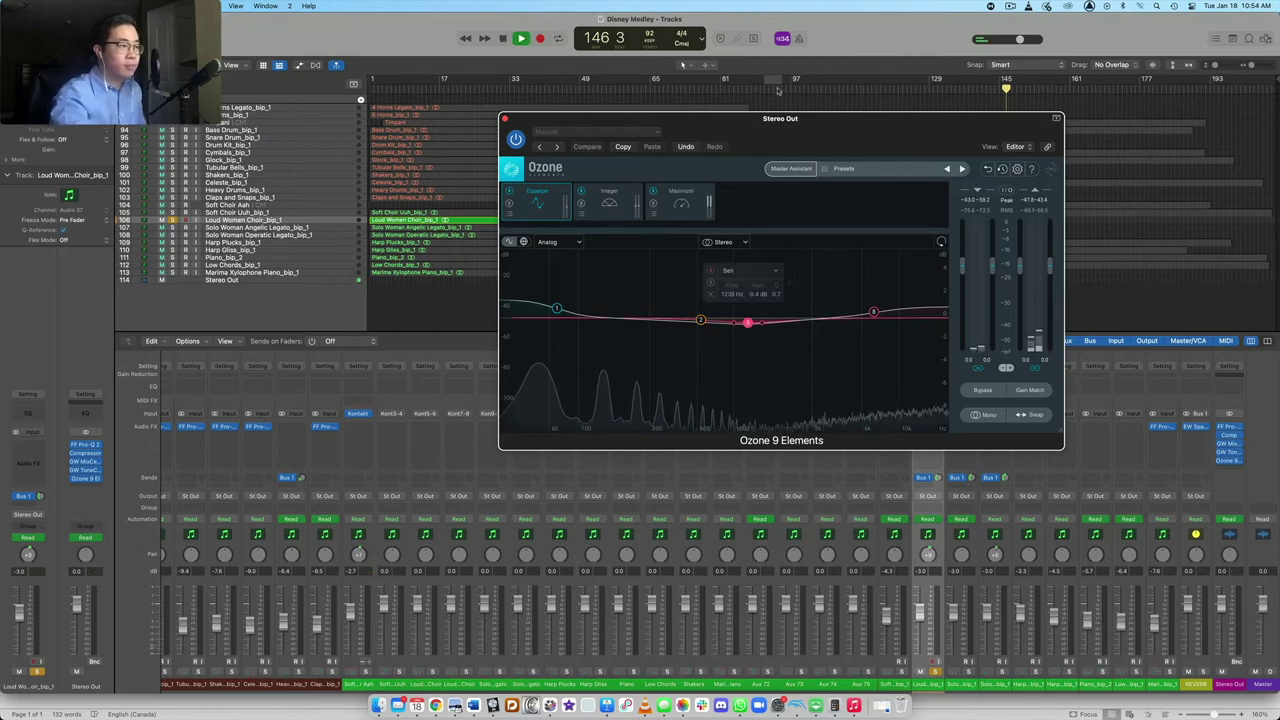
pyautogui.click(820, 88)
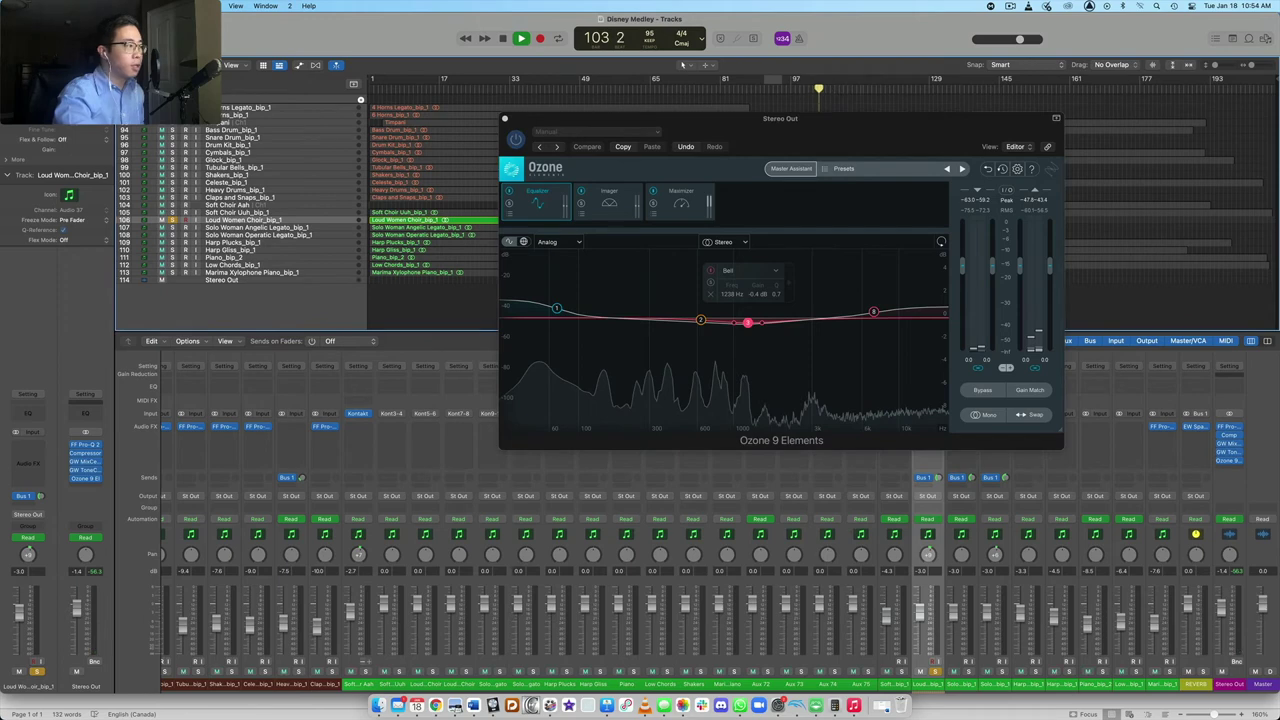
pyautogui.press('s')
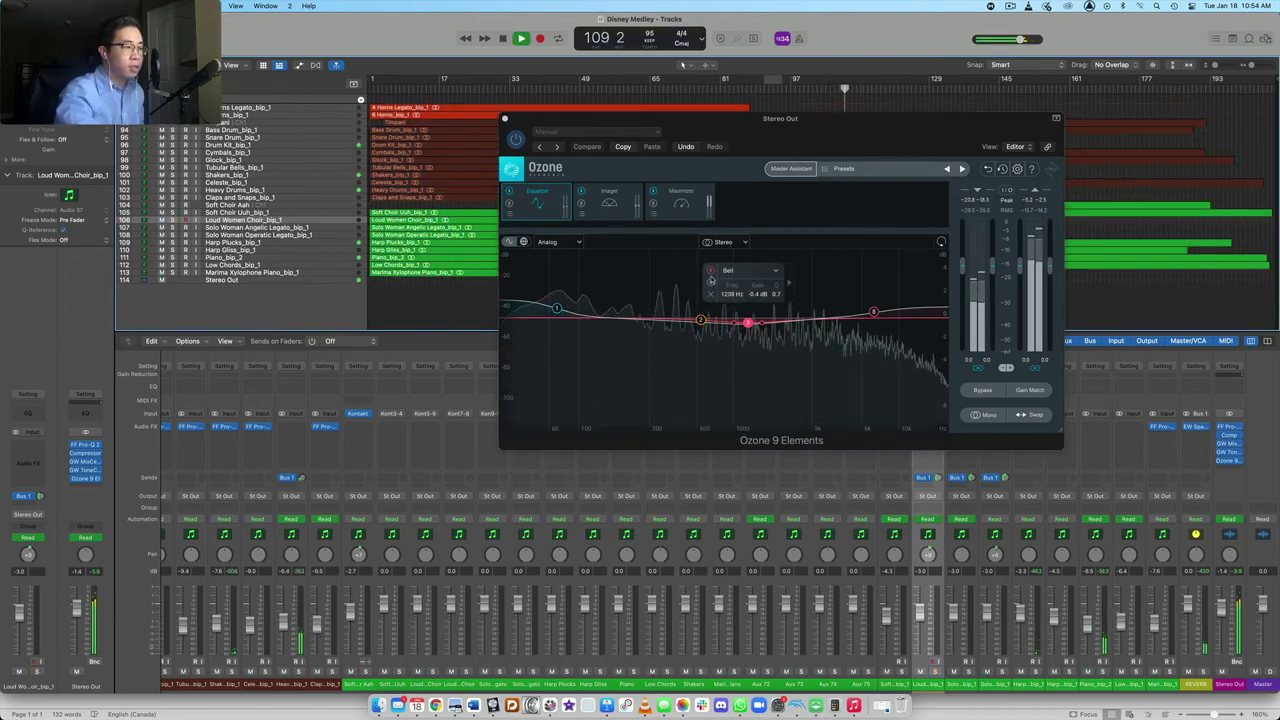
pyautogui.click(710, 284)
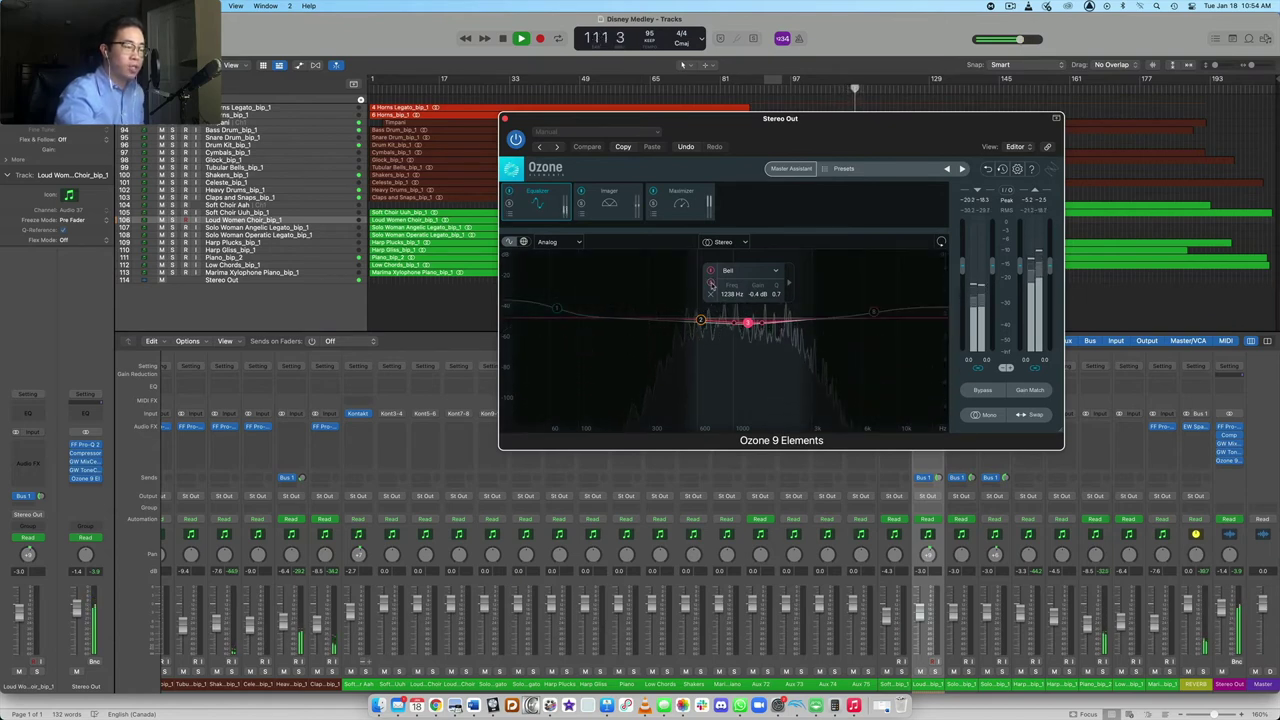
pyautogui.click(710, 284)
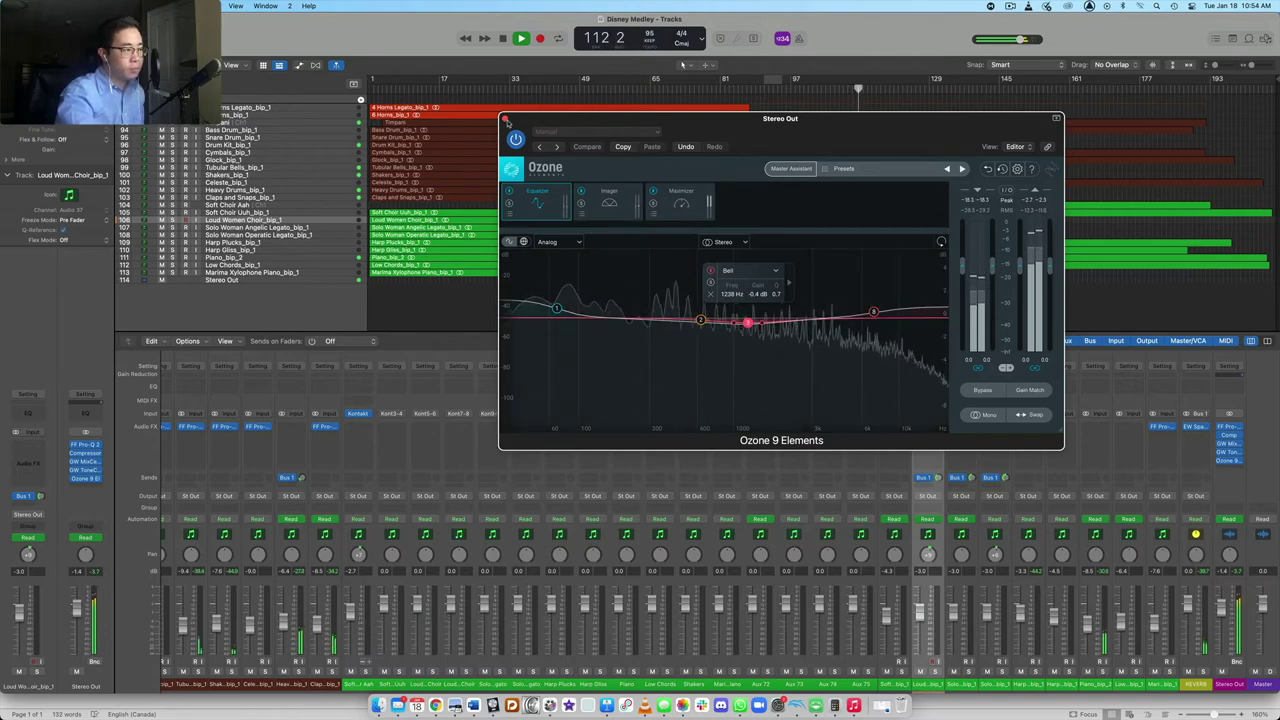
pyautogui.click(609, 205)
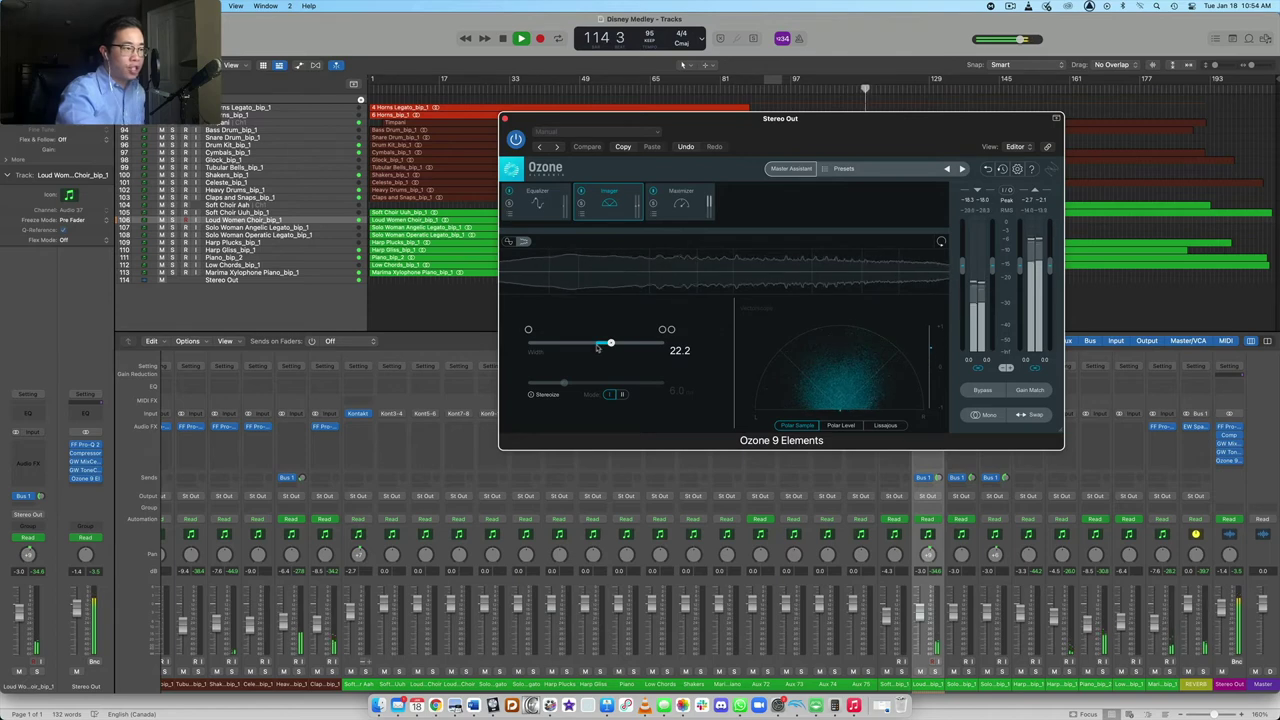
# - View Ozone's Maximizer module and compare the mix with Ozone bypassed and re-enabled
pyautogui.press('space')
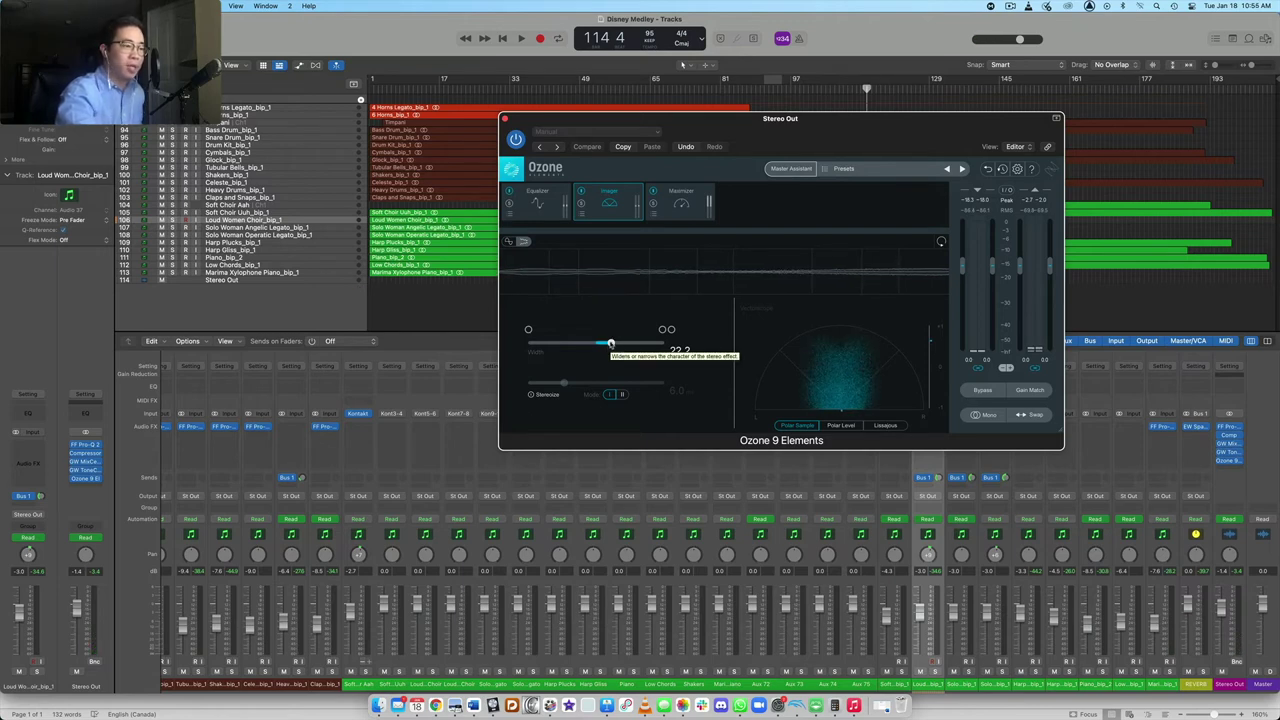
pyautogui.click(670, 203)
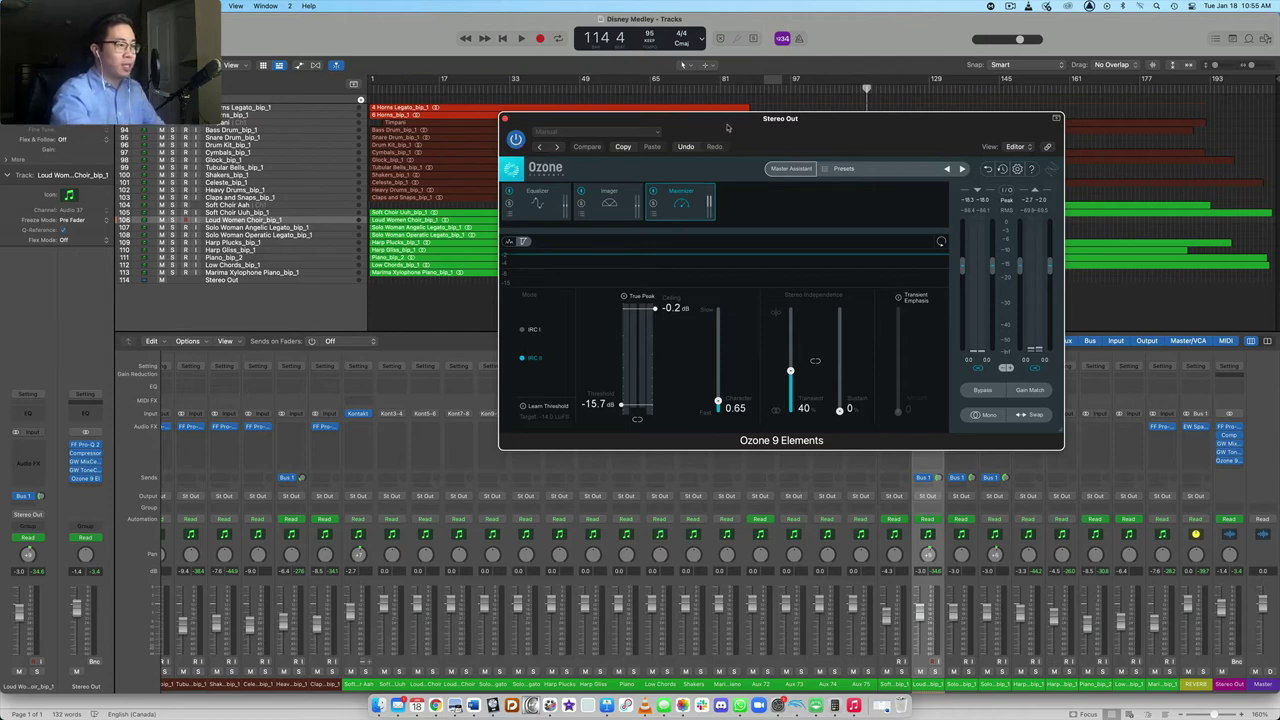
pyautogui.press('space')
pyautogui.click(515, 139)
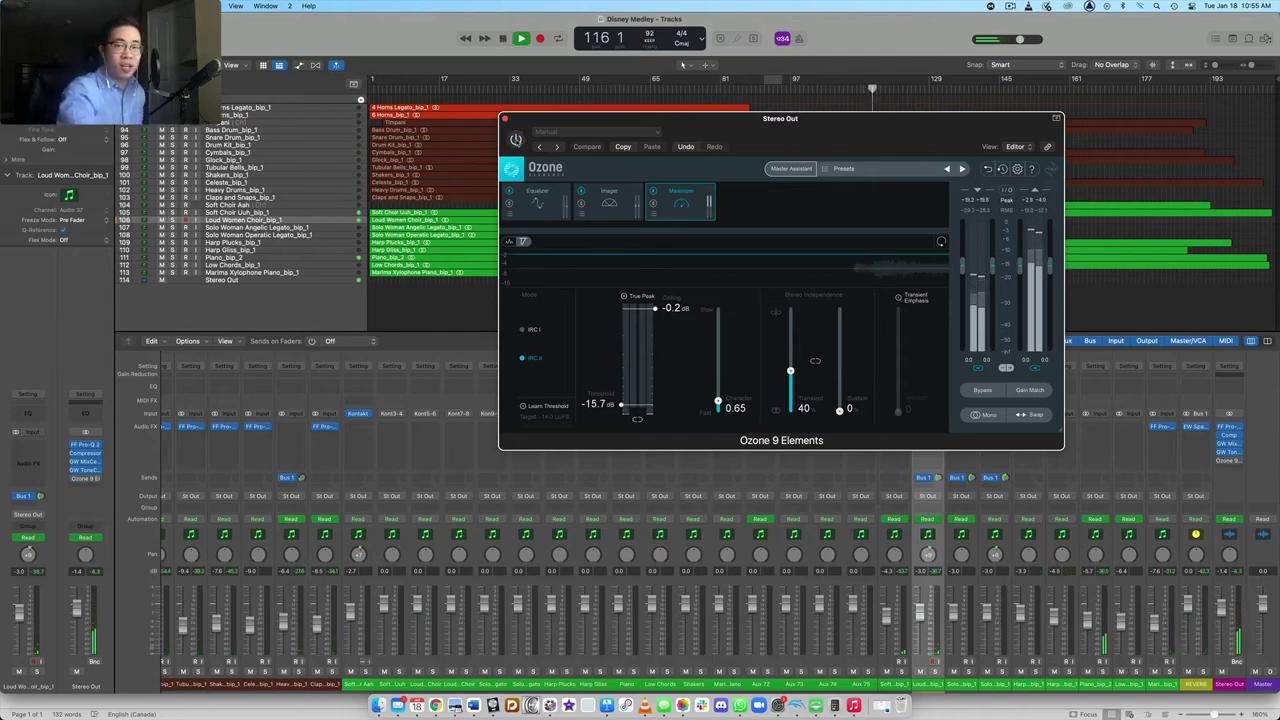
pyautogui.click(515, 139)
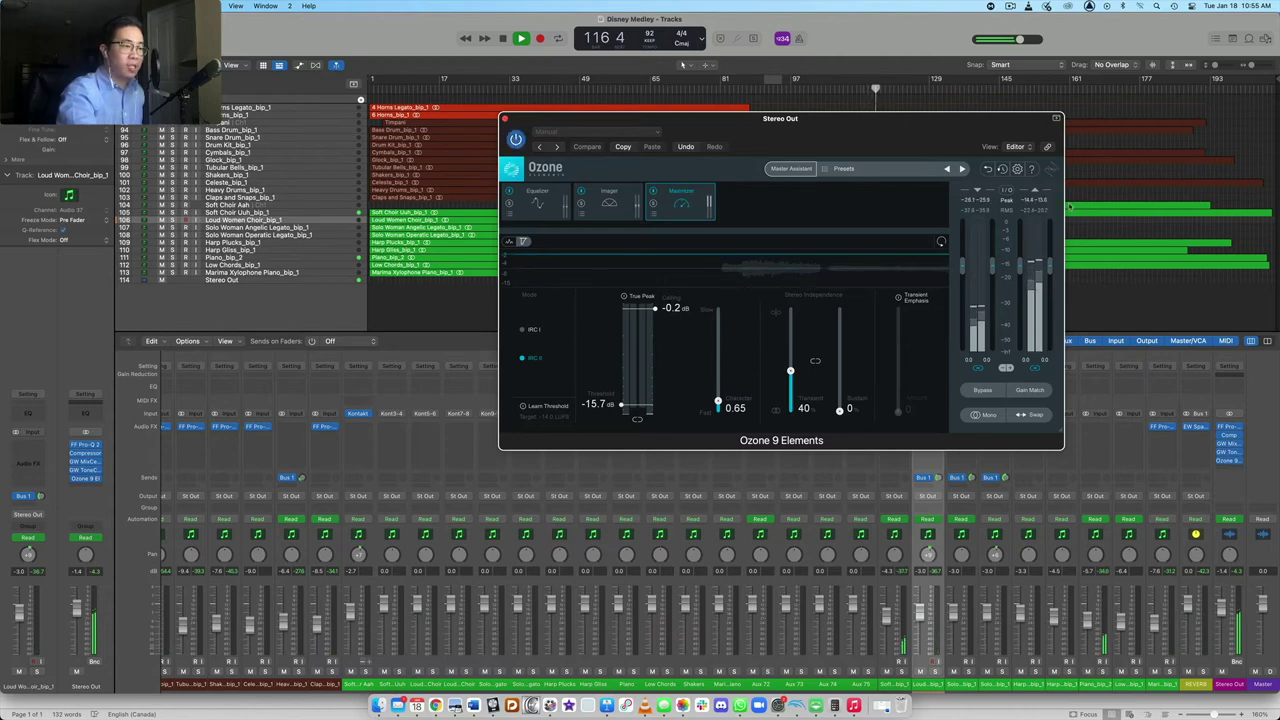
# - Look over the Imager and Equalizer modules, then close the Ozone 9 window
pyautogui.click(609, 200)
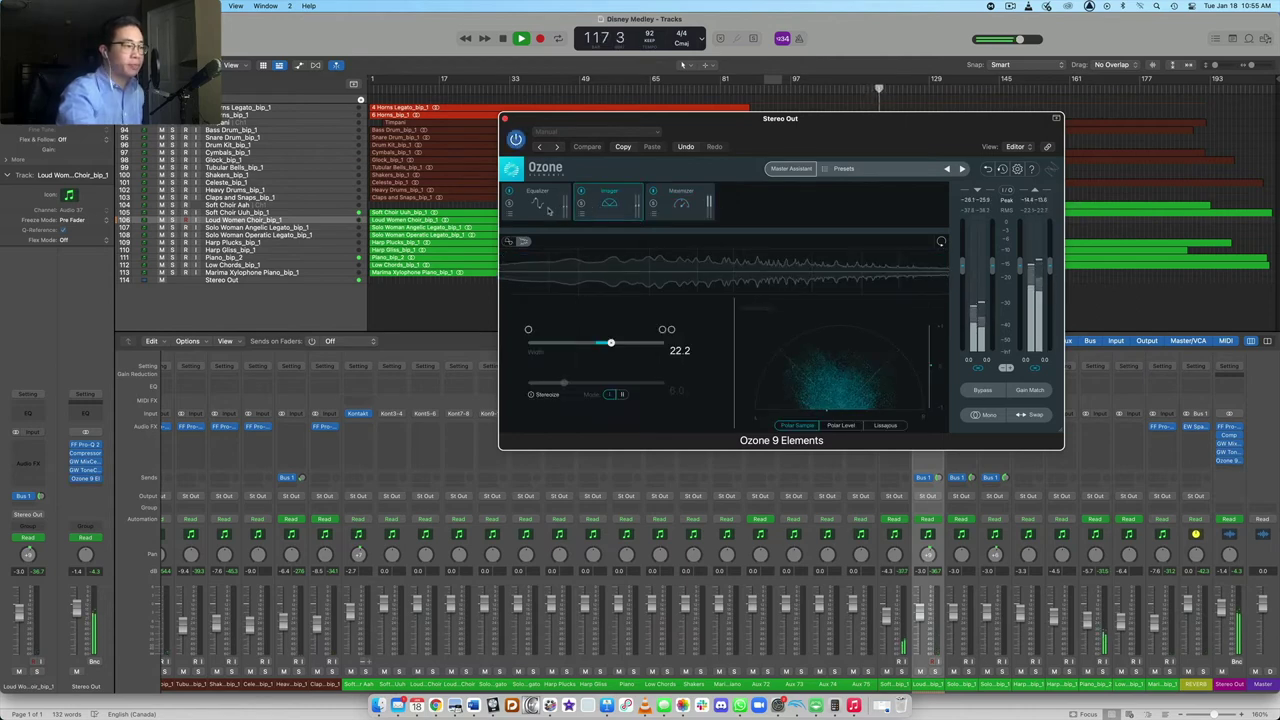
pyautogui.click(547, 211)
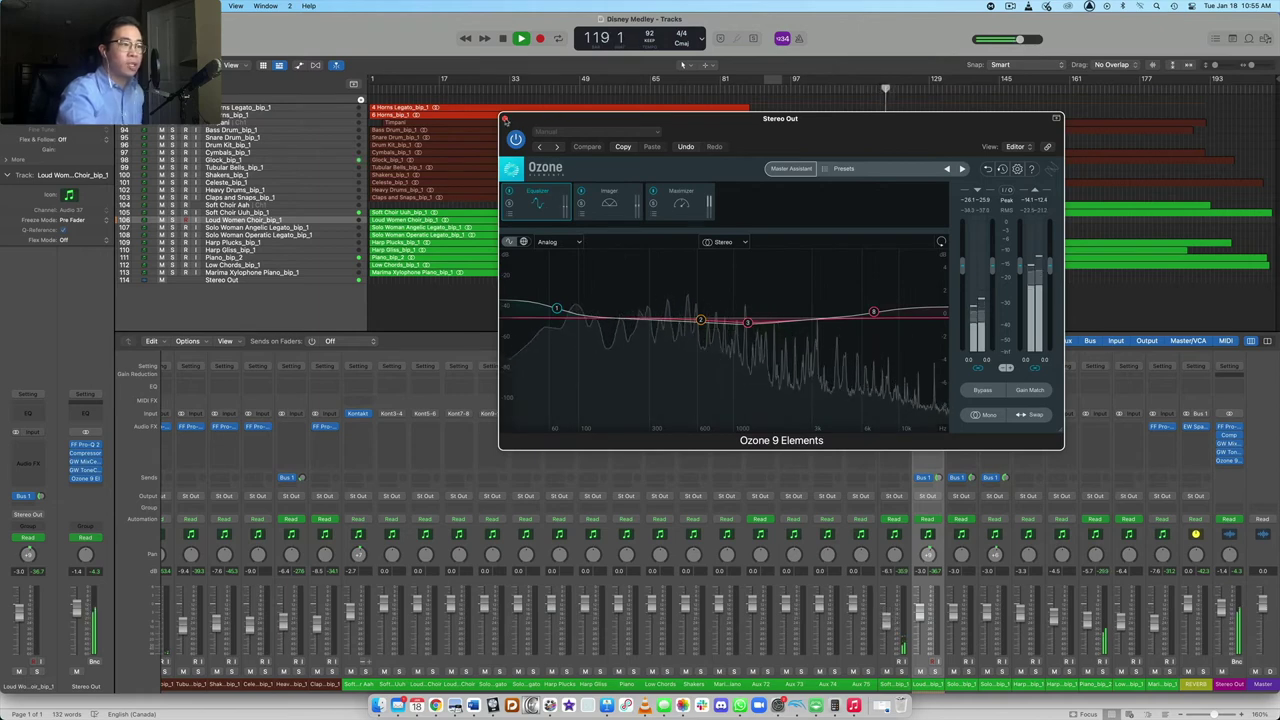
pyautogui.click(505, 118)
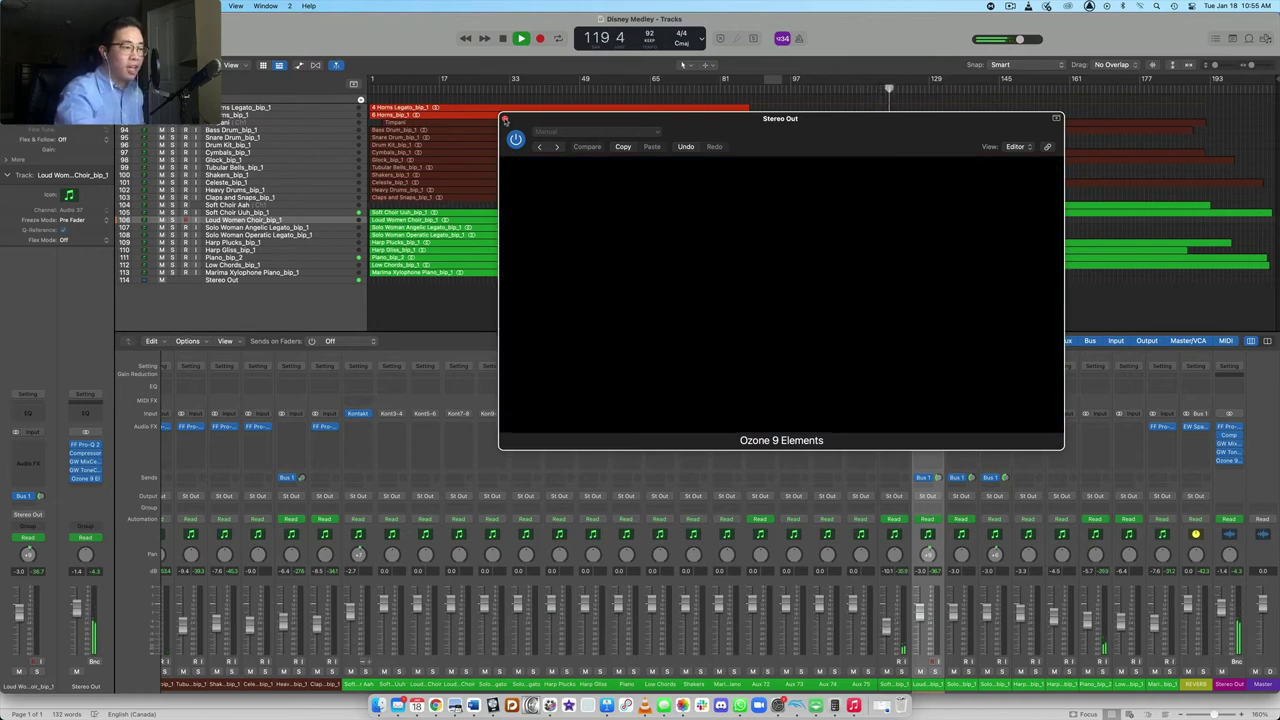
# - Stop the Disney Medley playback and select the Stereo Out channel strip in the mixer
pyautogui.press('space')
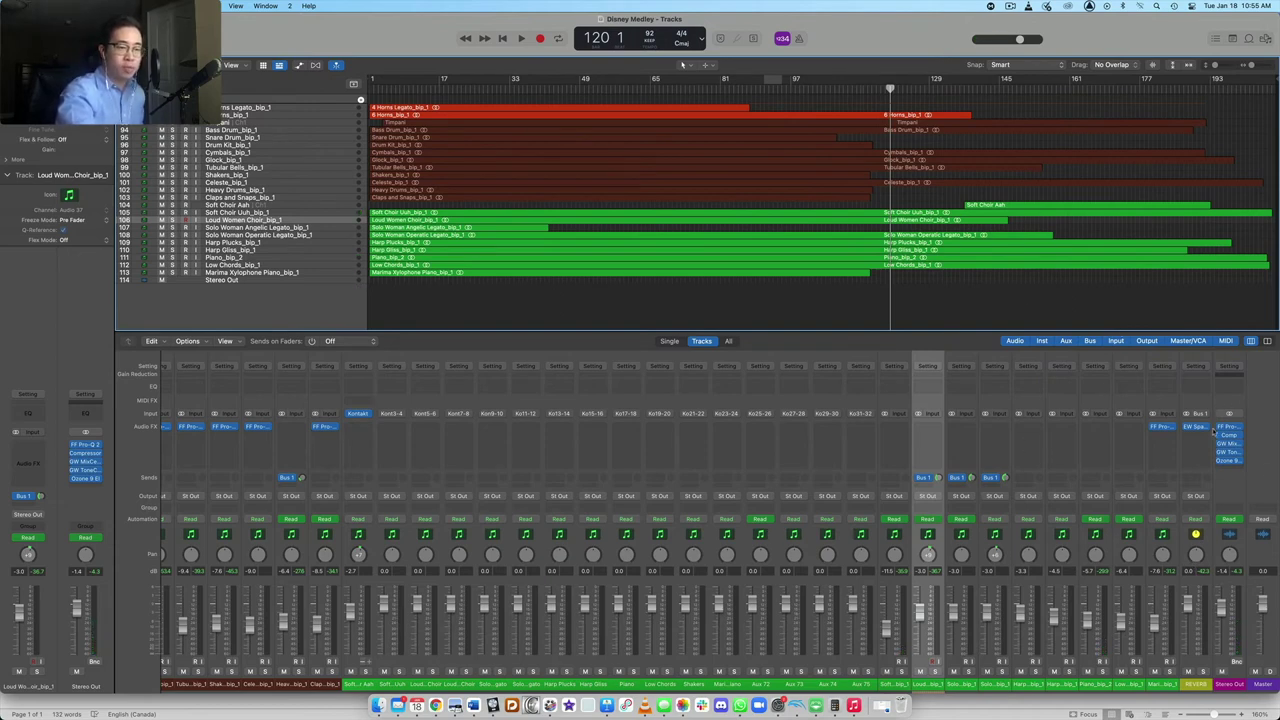
pyautogui.hscroll(-10, 1232, 451)
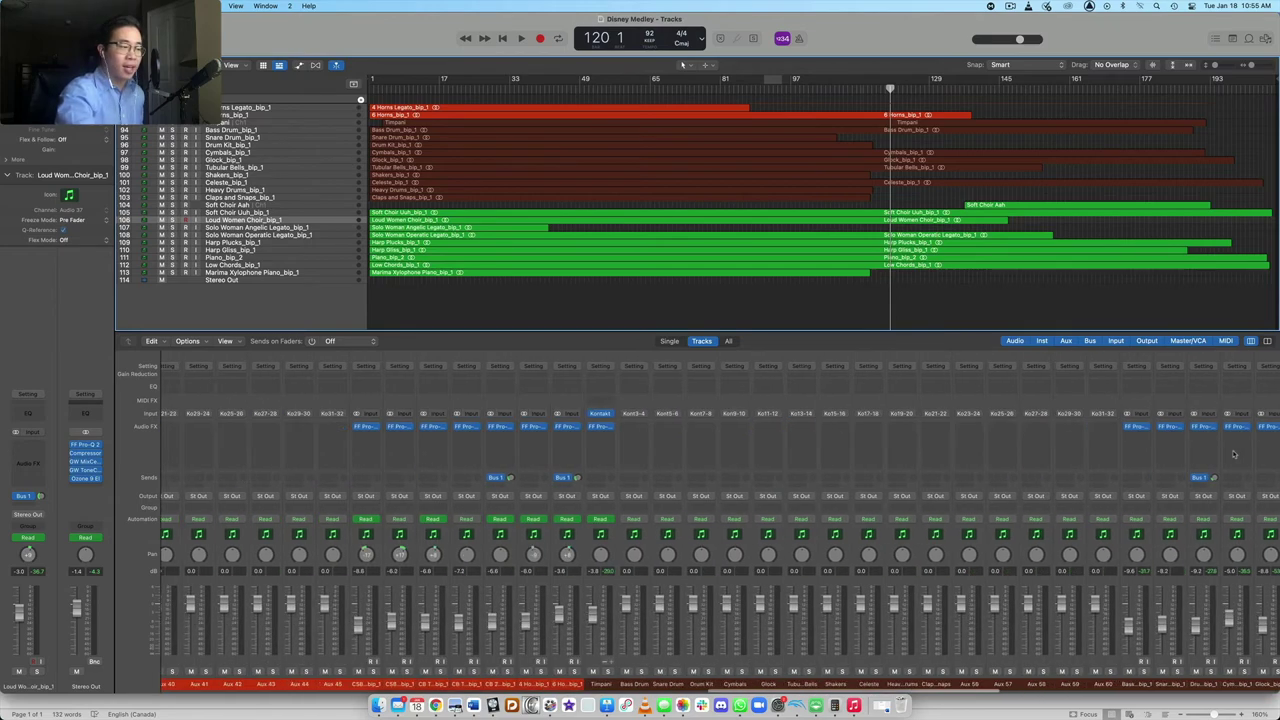
pyautogui.hscroll(-8, 1030, 405)
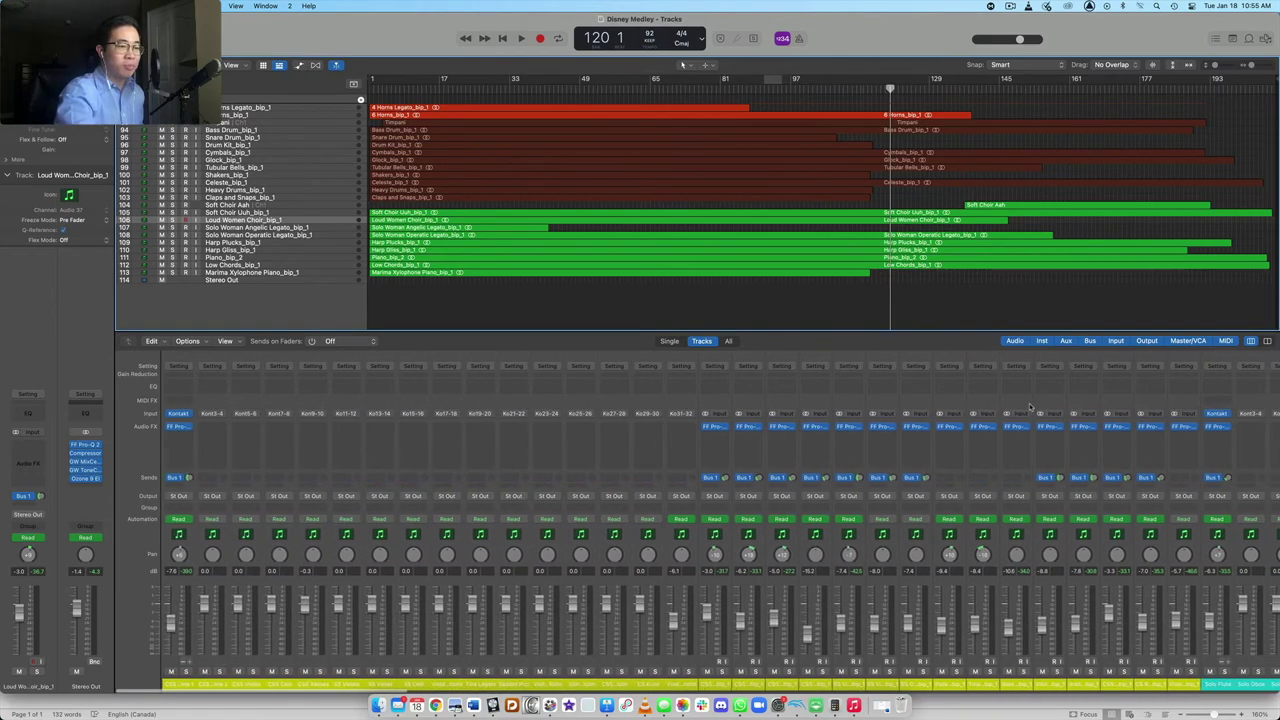
pyautogui.hscroll(-6, 1030, 405)
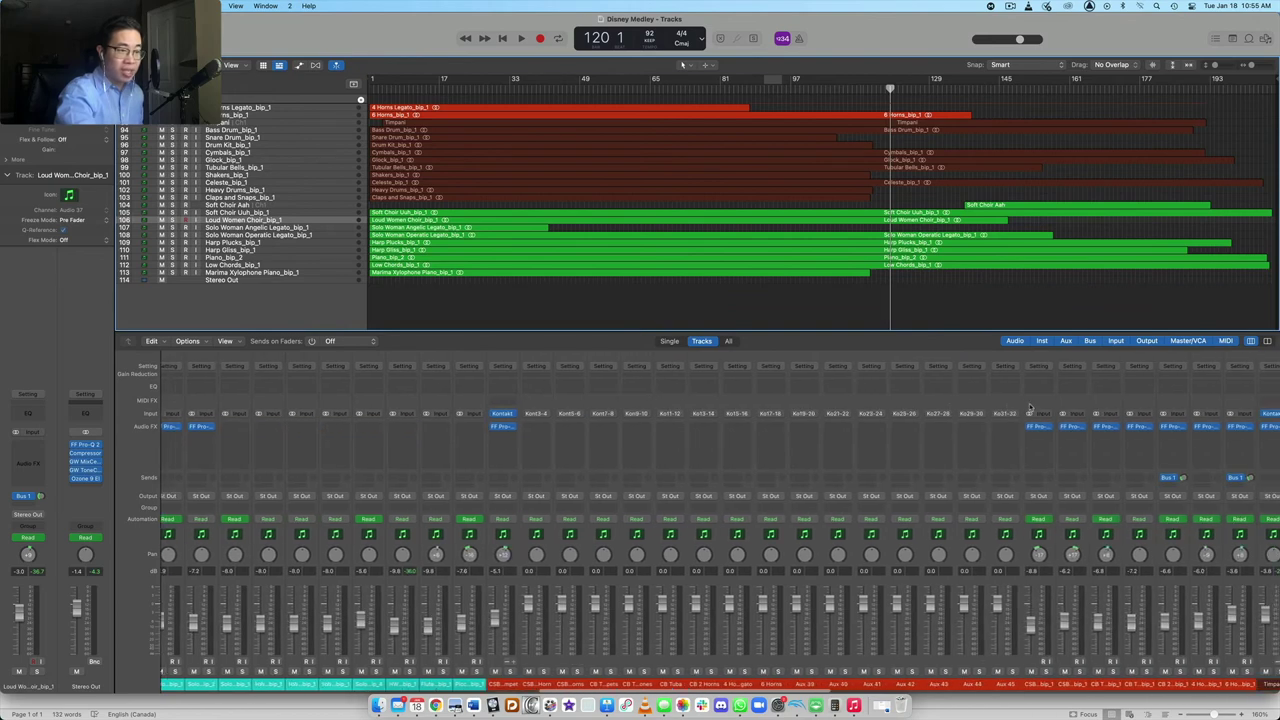
pyautogui.hscroll(15, 1030, 405)
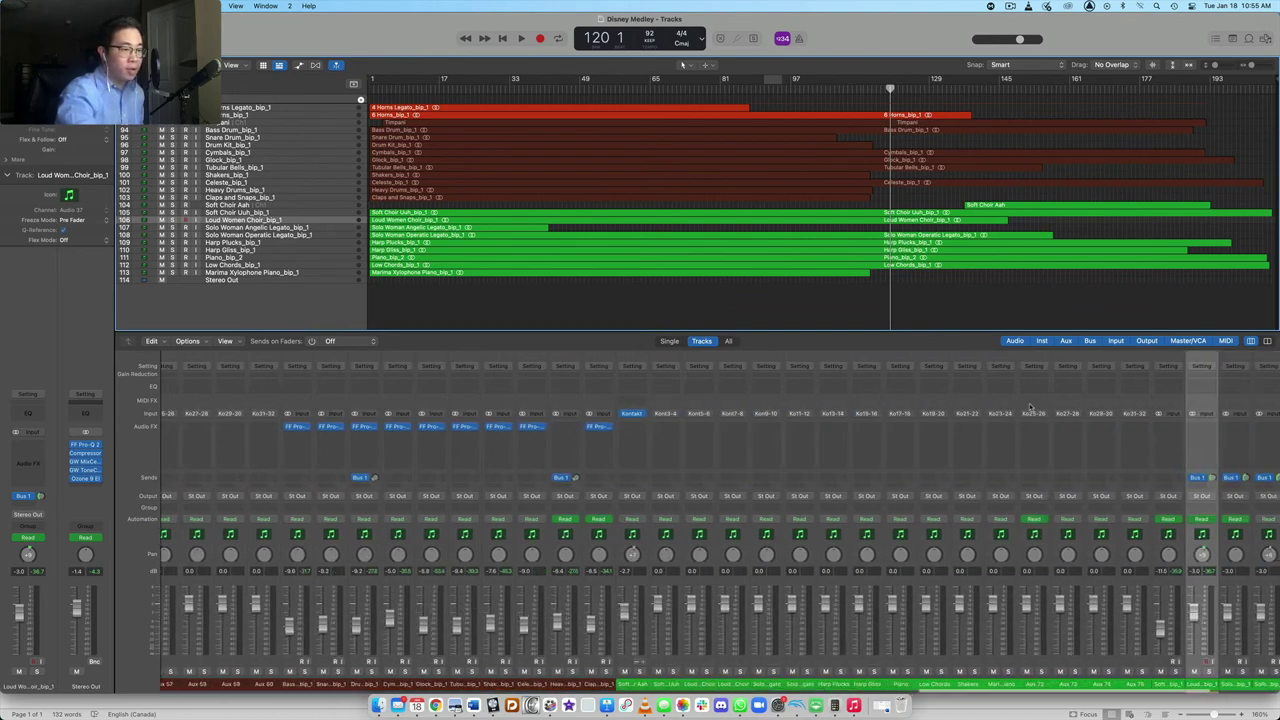
pyautogui.click(1234, 405)
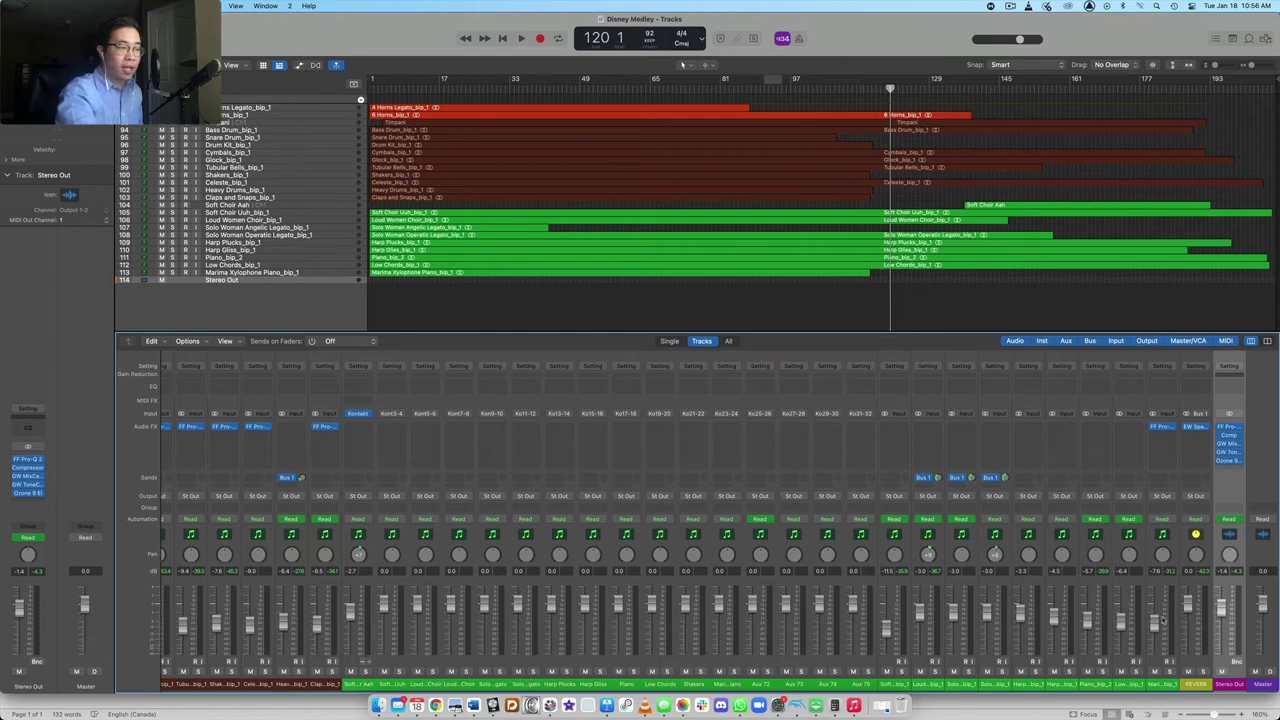
pyautogui.click(204, 346)
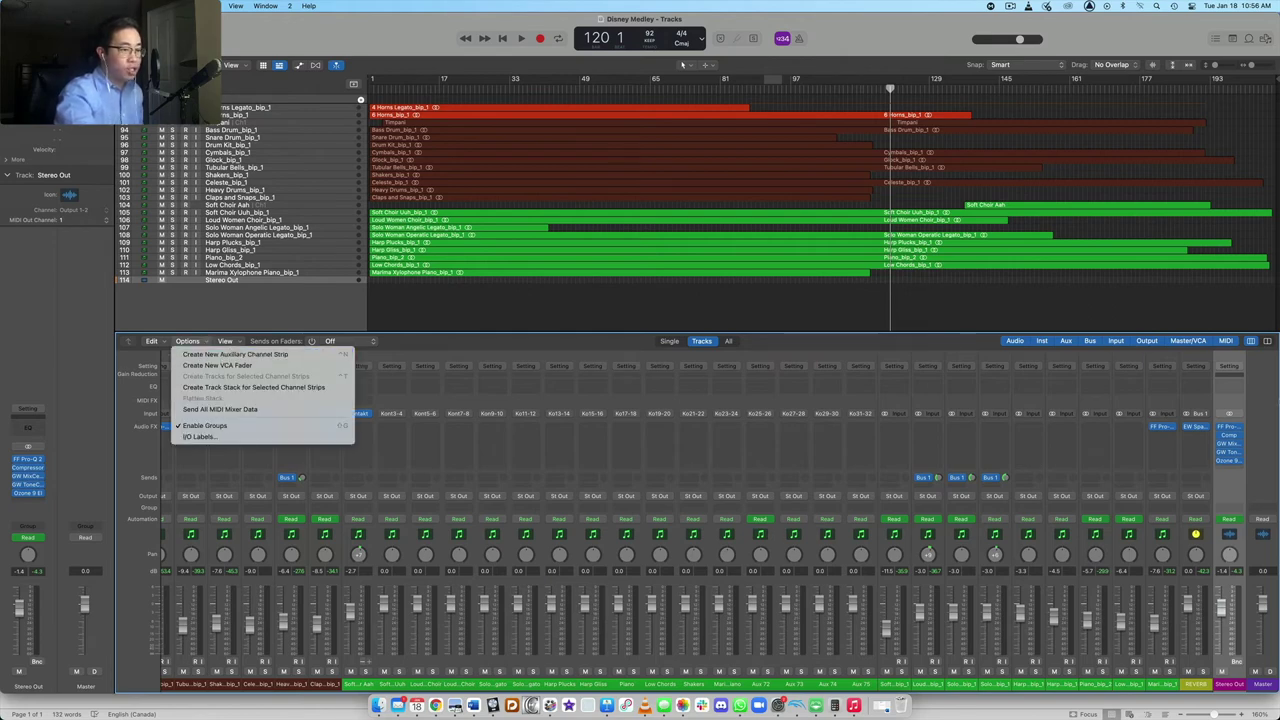
pyautogui.click(1263, 418)
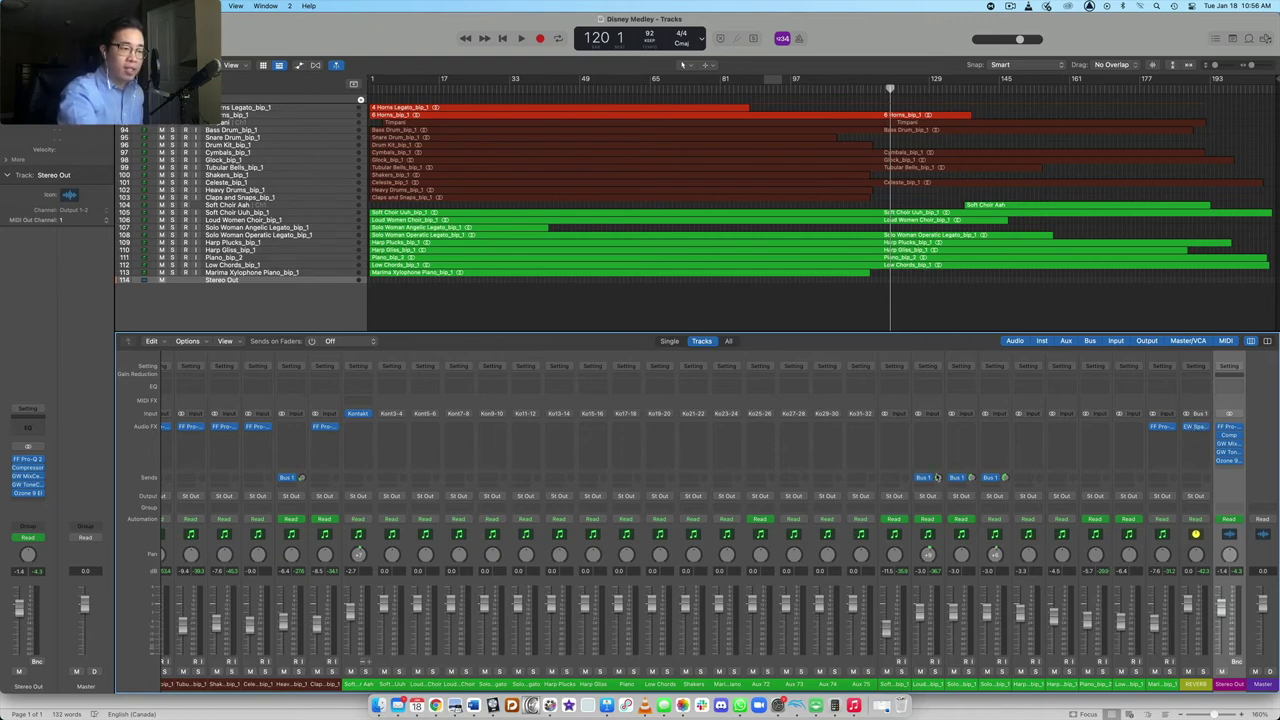
pyautogui.hscroll(-15, 1015, 490)
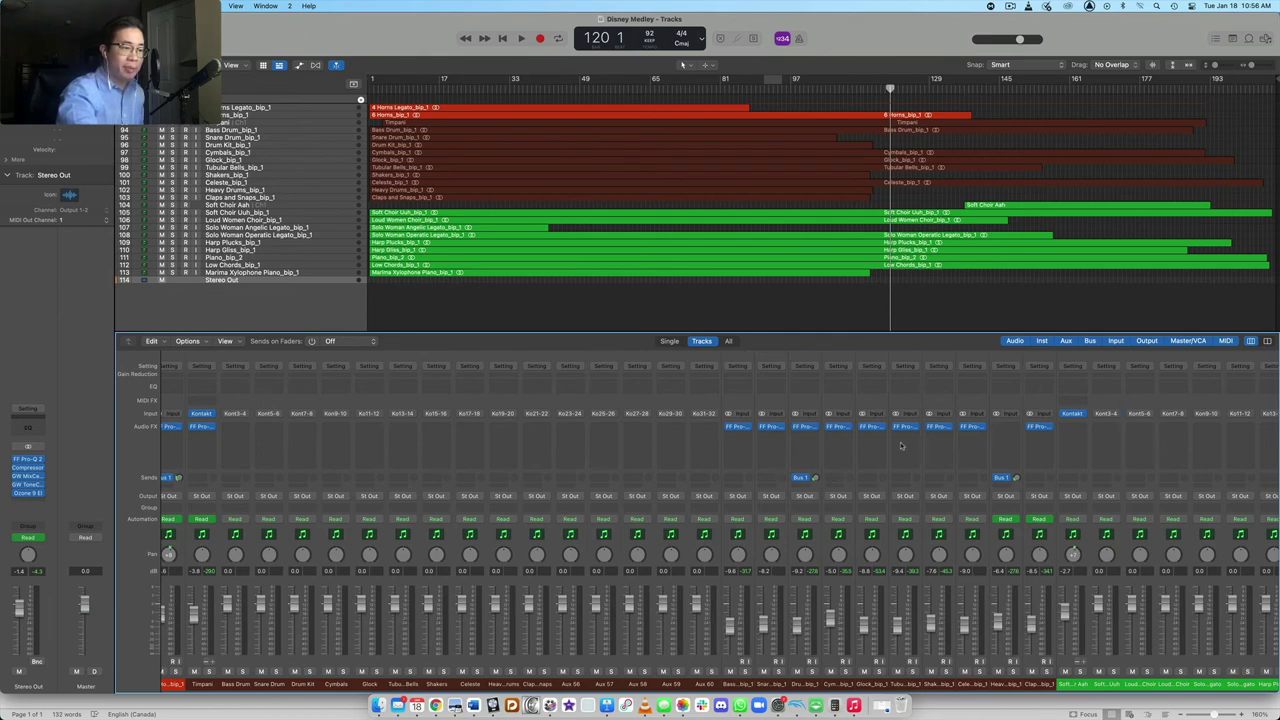
pyautogui.hscroll(-10, 1064, 436)
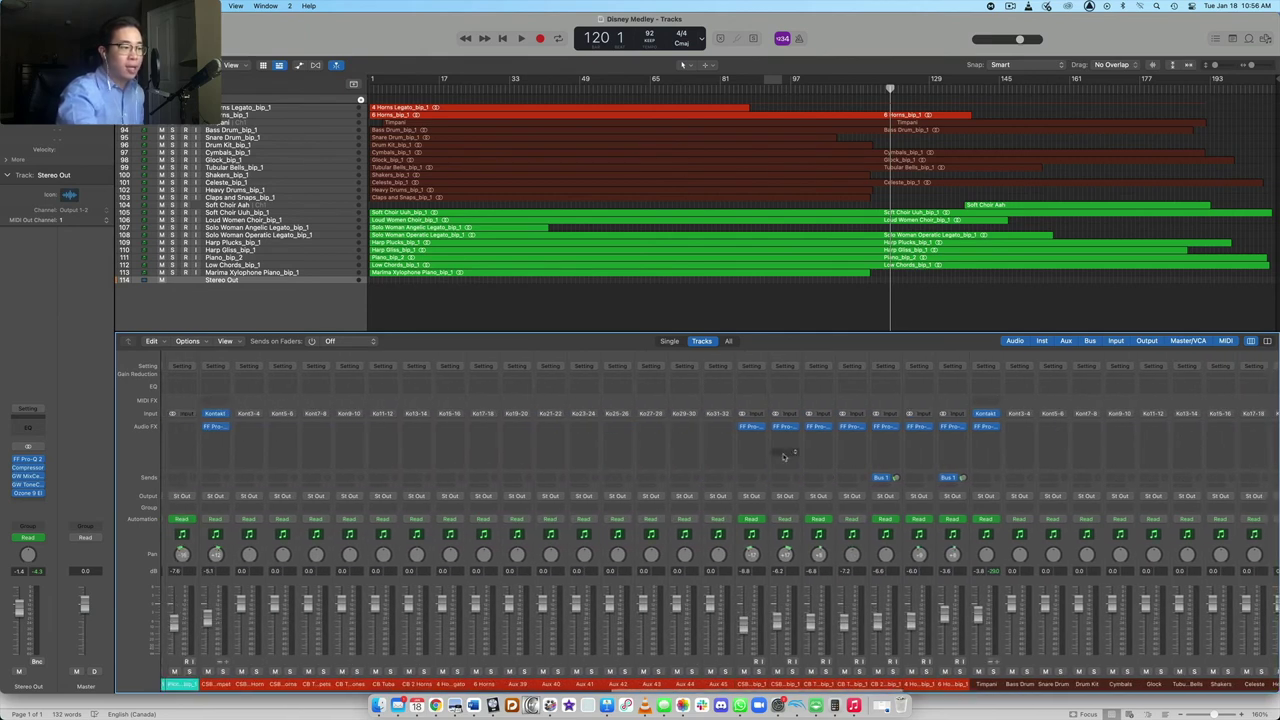
pyautogui.click(819, 427)
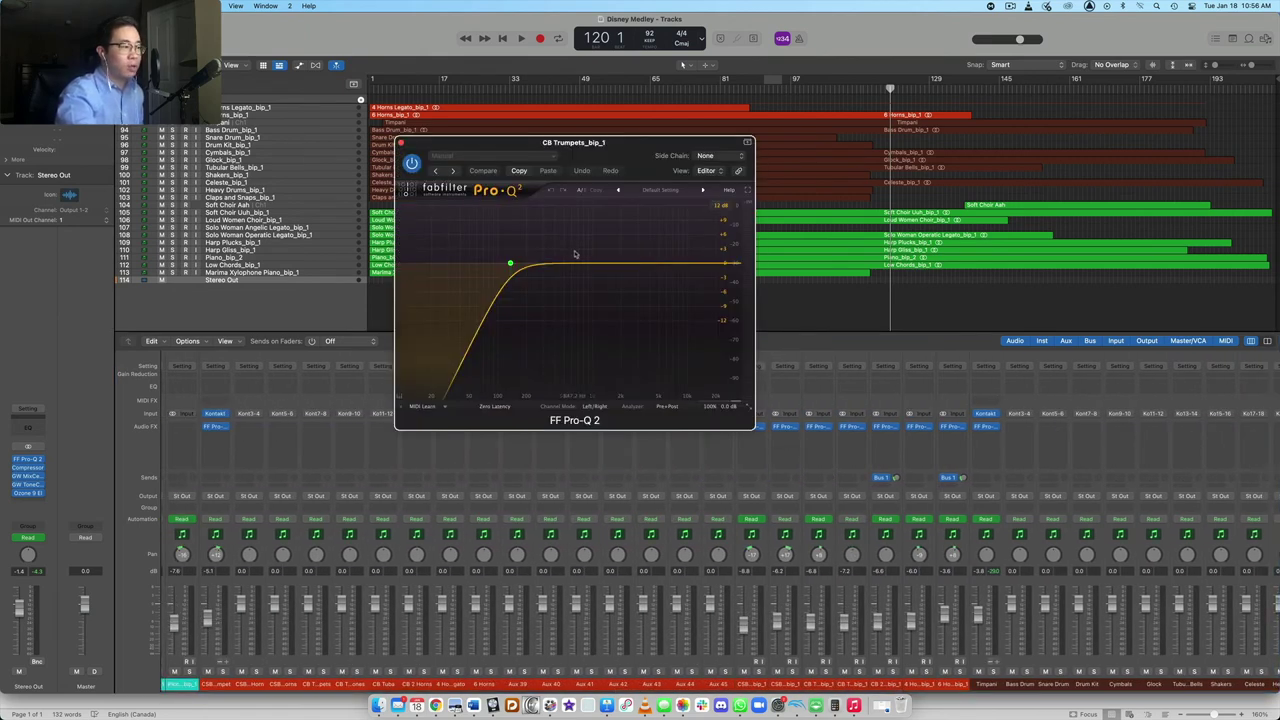
pyautogui.click(401, 143)
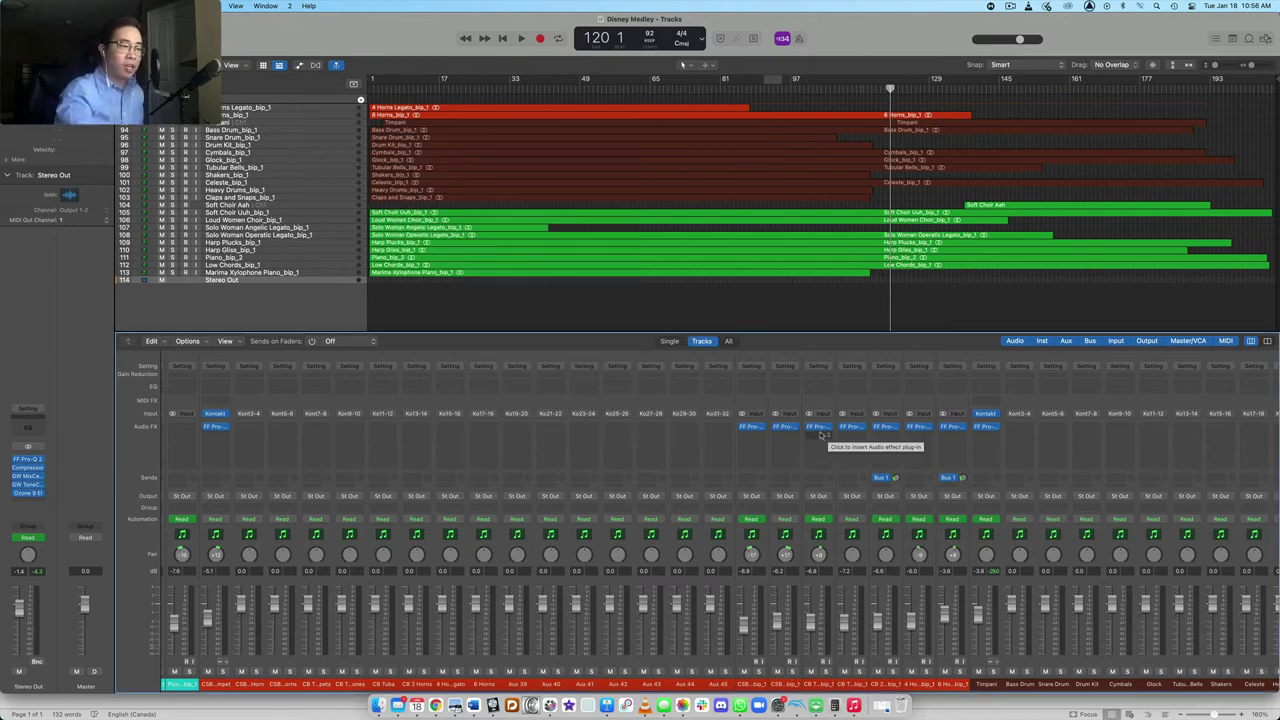
pyautogui.hscroll(5, 871, 437)
pyautogui.hscroll(10, 871, 437)
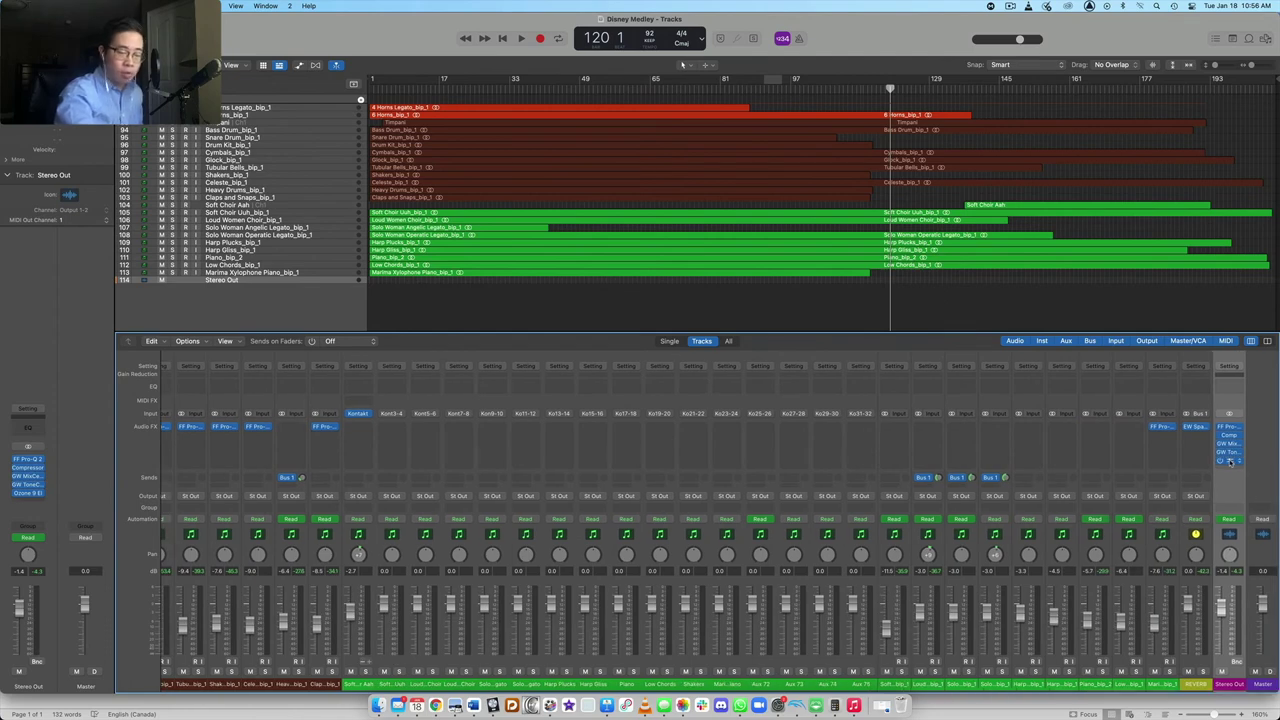
pyautogui.hscroll(-1, 1028, 404)
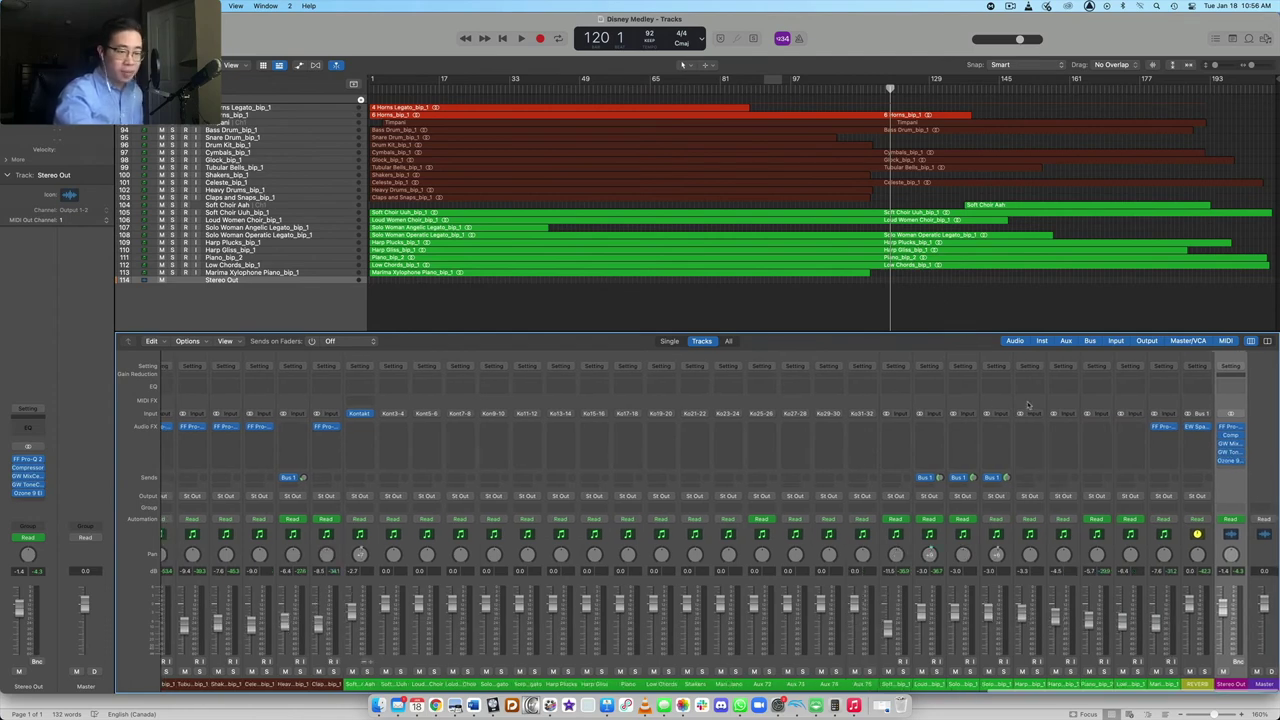
pyautogui.hscroll(-15, 1028, 404)
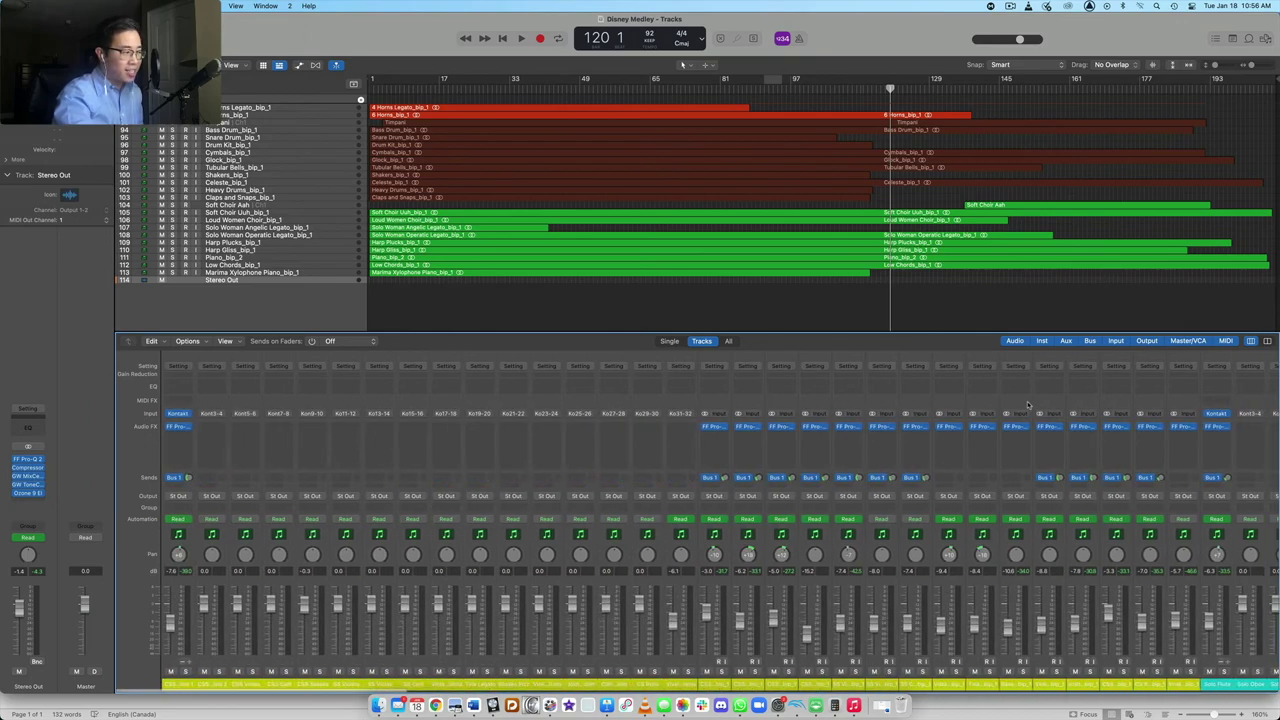
pyautogui.hscroll(15, 1027, 404)
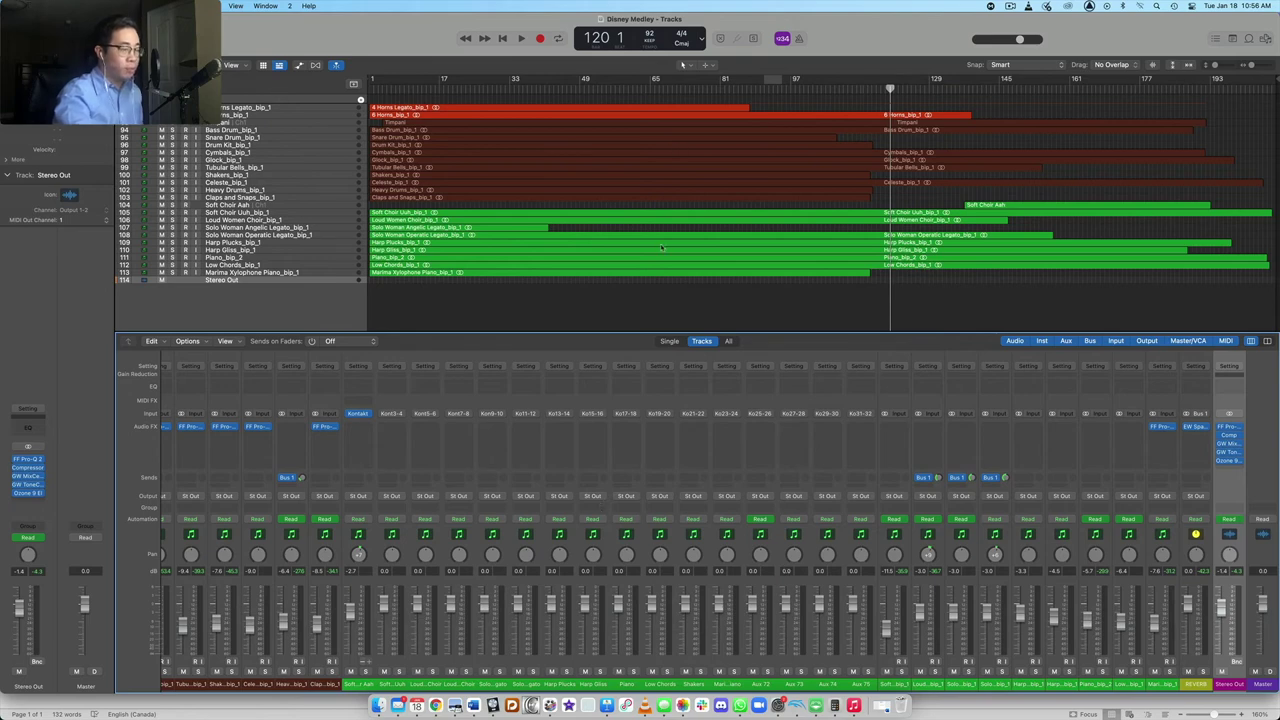
pyautogui.hscroll(-2, 968, 597)
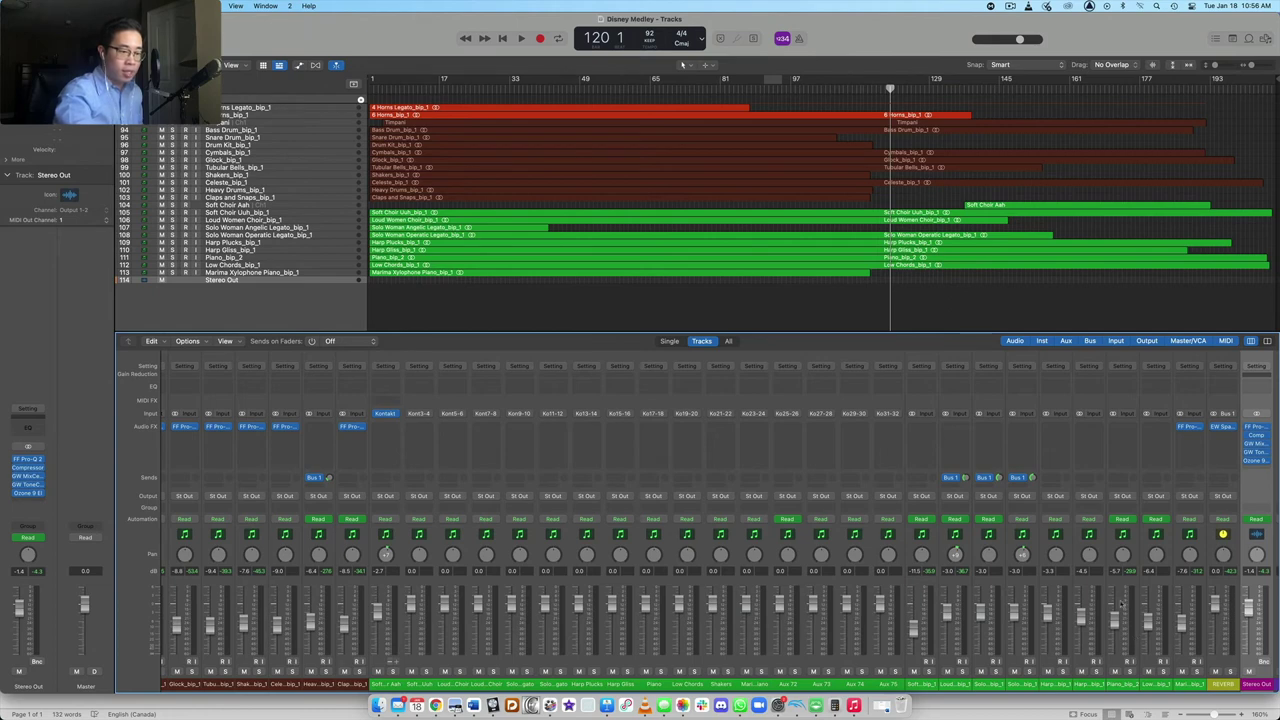
pyautogui.hscroll(-10, 970, 625)
pyautogui.hscroll(-2, 812, 607)
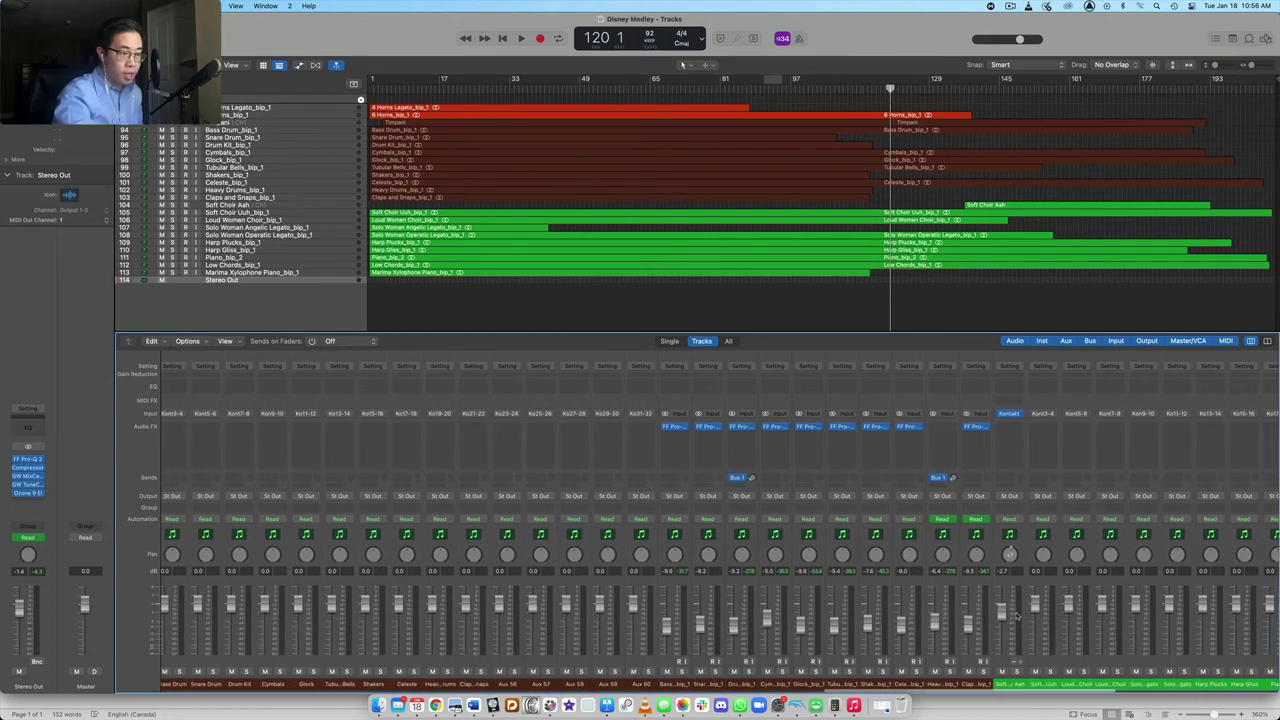
pyautogui.hscroll(-4, 866, 612)
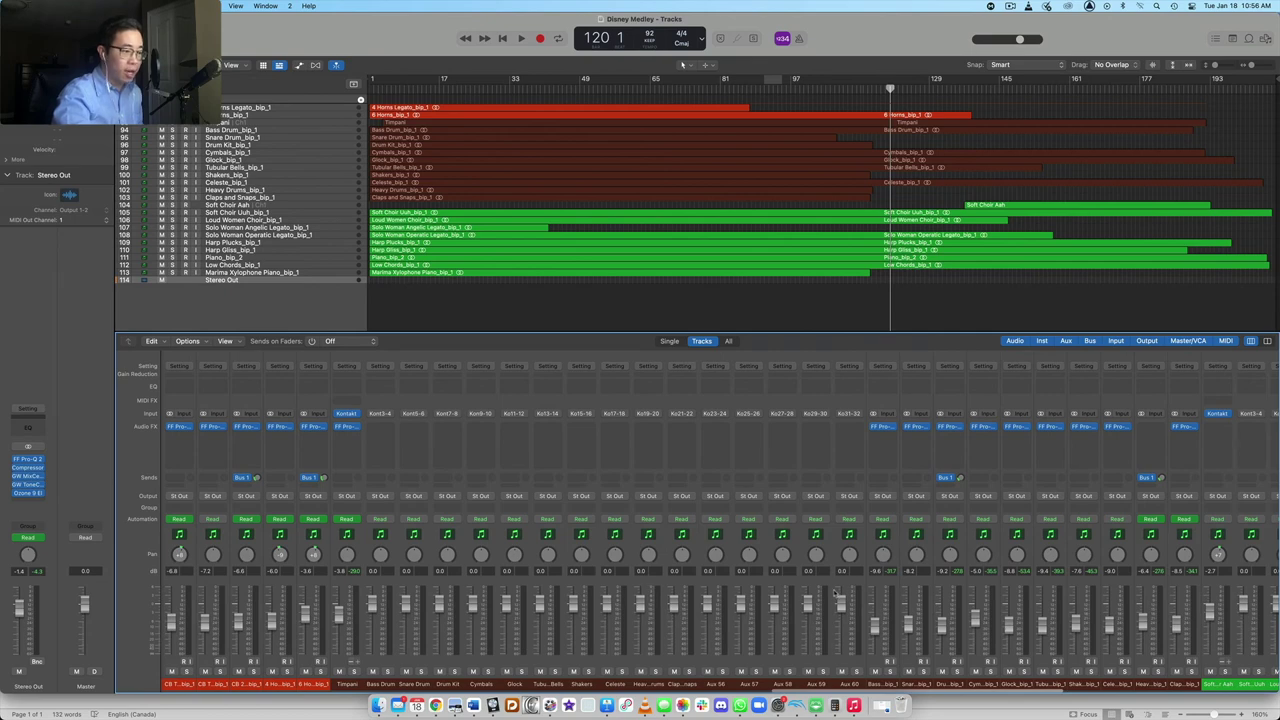
pyautogui.hscroll(-5, 568, 640)
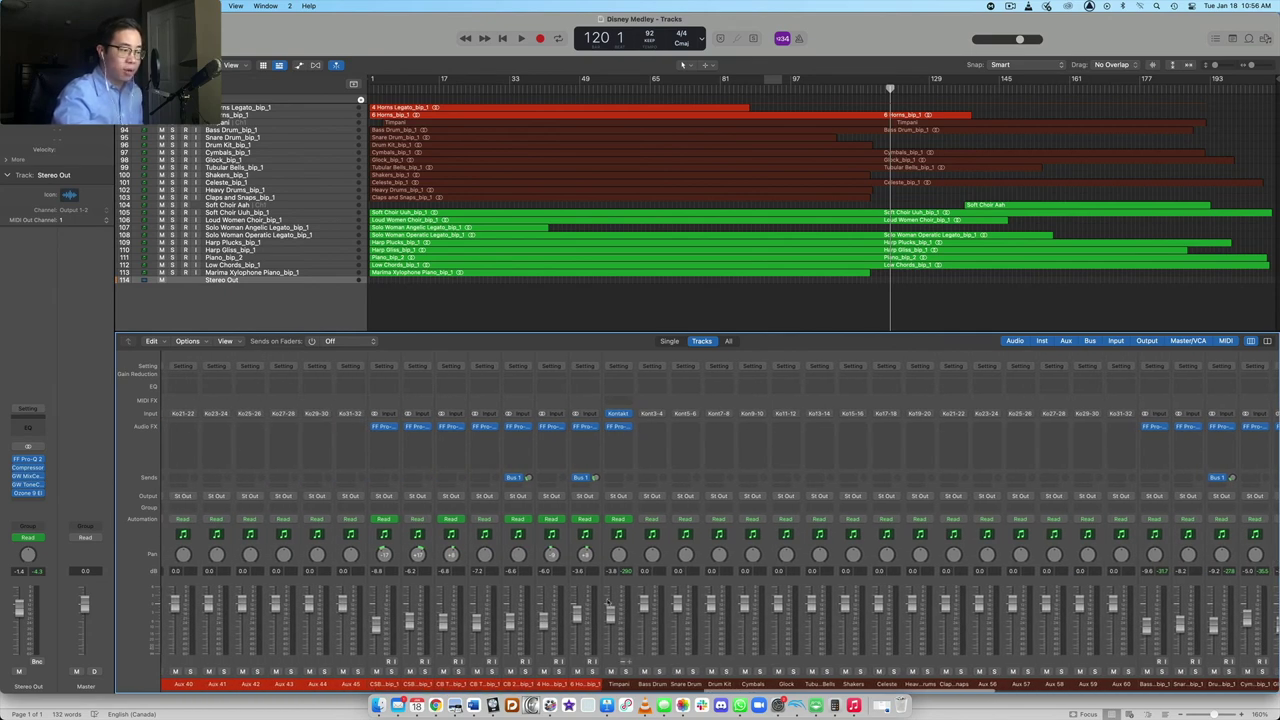
pyautogui.hscroll(-4, 612, 601)
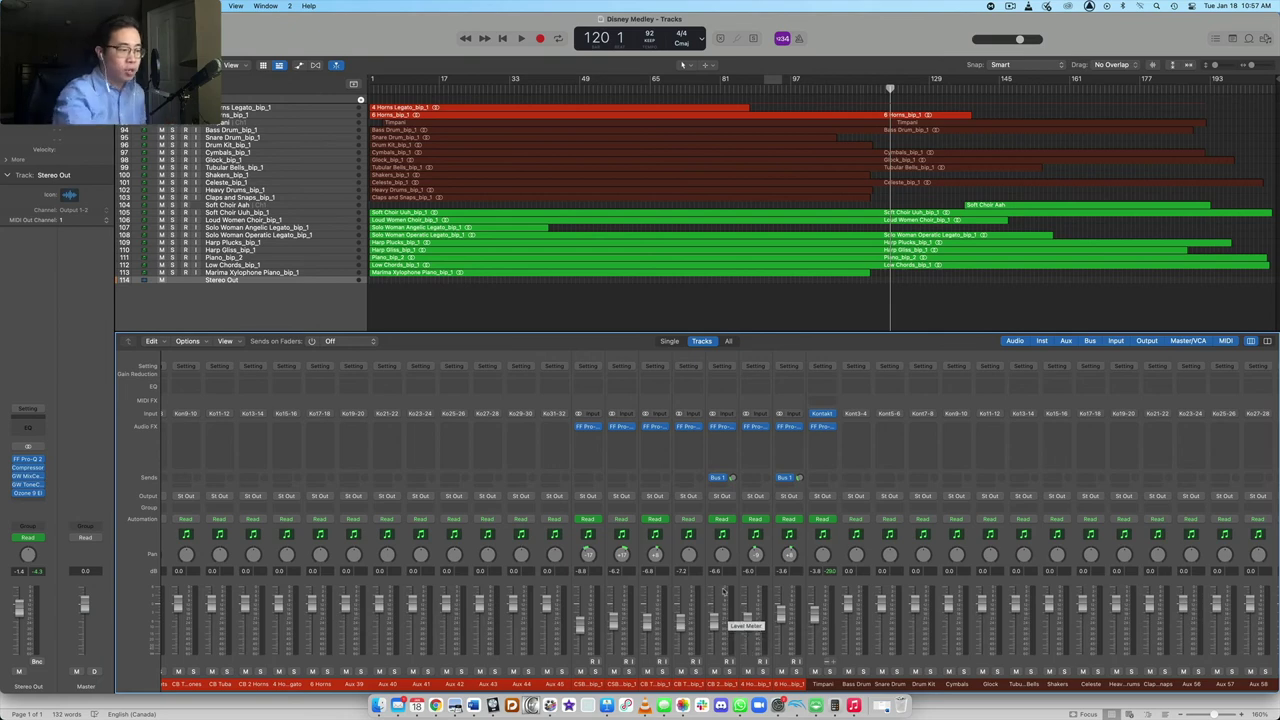
pyautogui.hscroll(-10, 730, 590)
pyautogui.hscroll(-15, 730, 590)
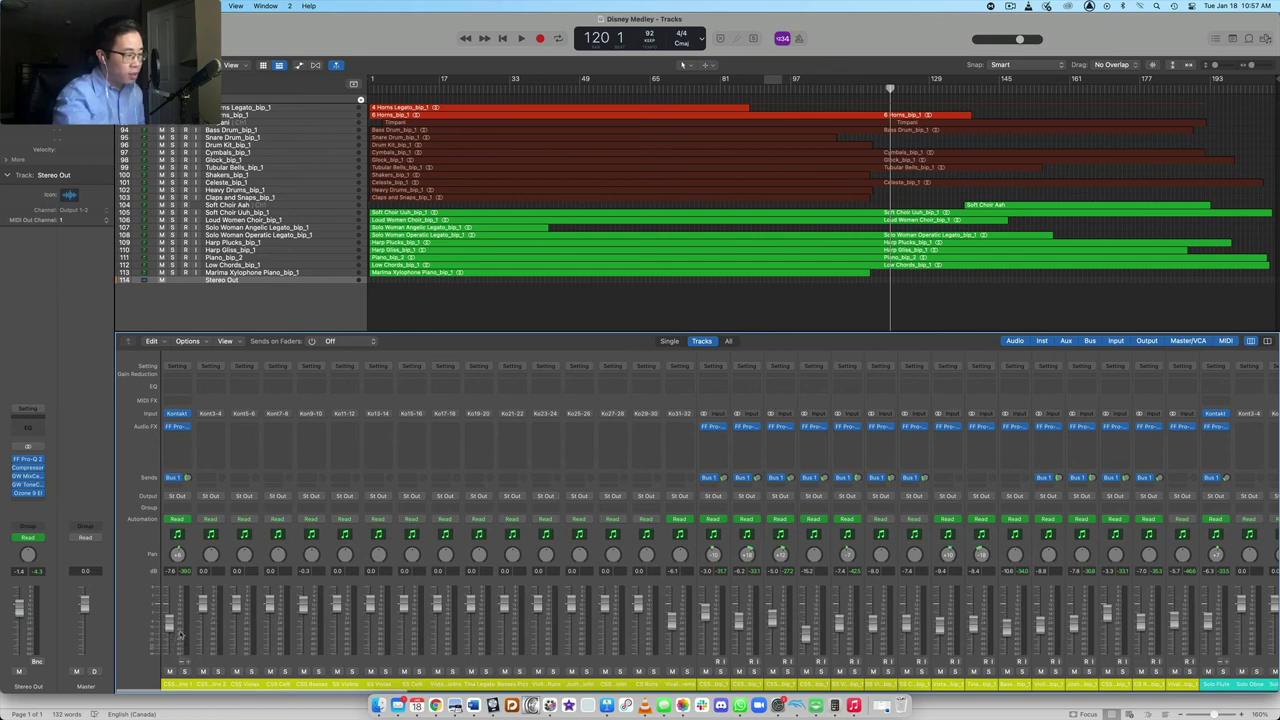
pyautogui.hscroll(3, 718, 621)
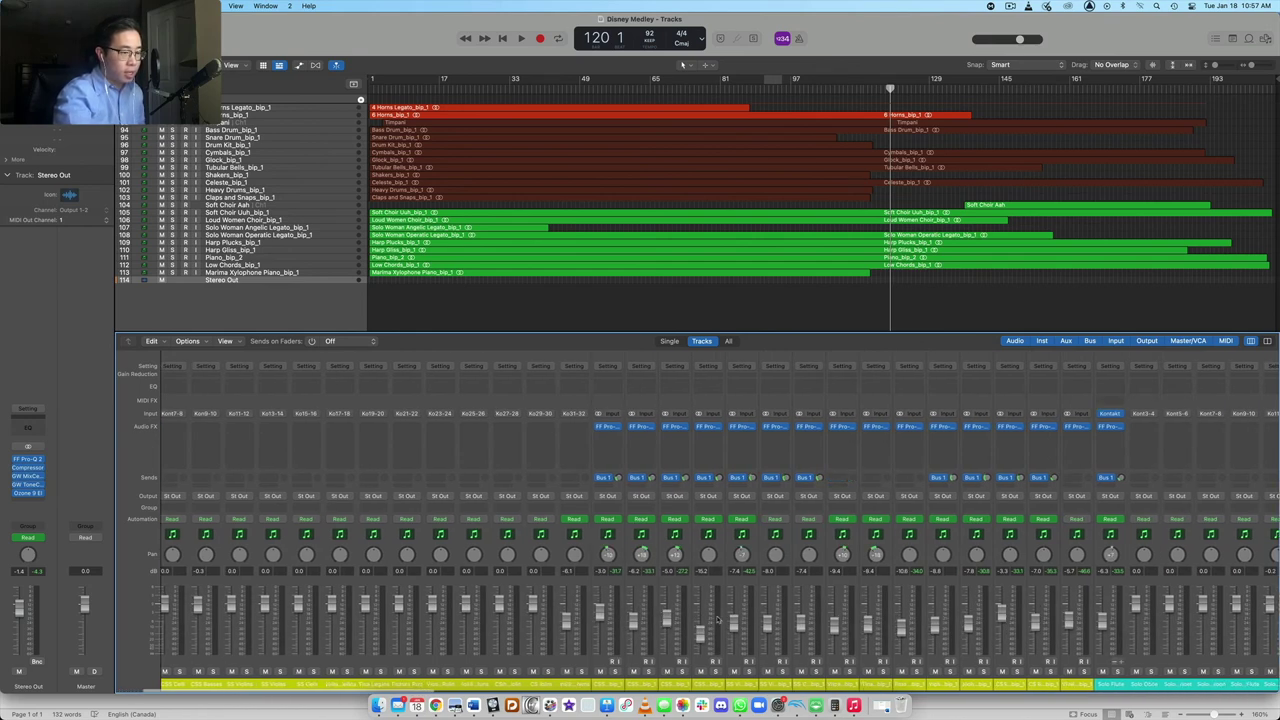
pyautogui.hscroll(4, 845, 607)
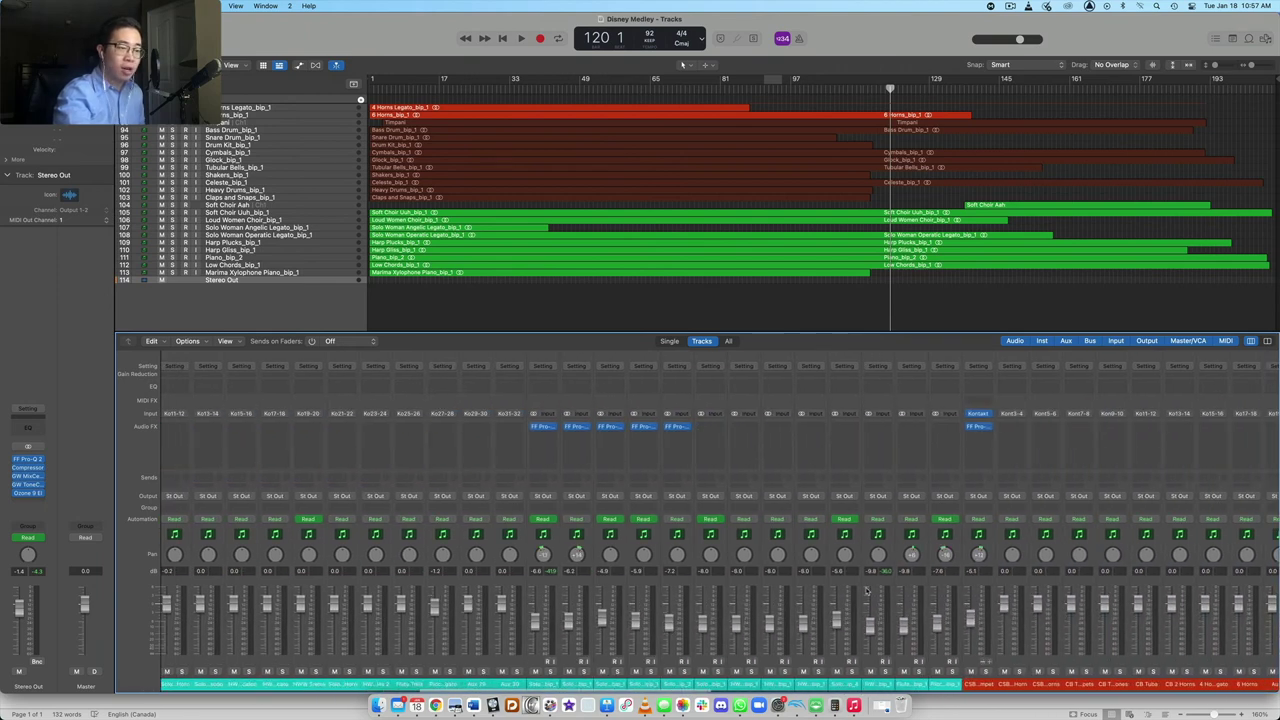
pyautogui.hscroll(9, 860, 598)
pyautogui.hscroll(18, 866, 590)
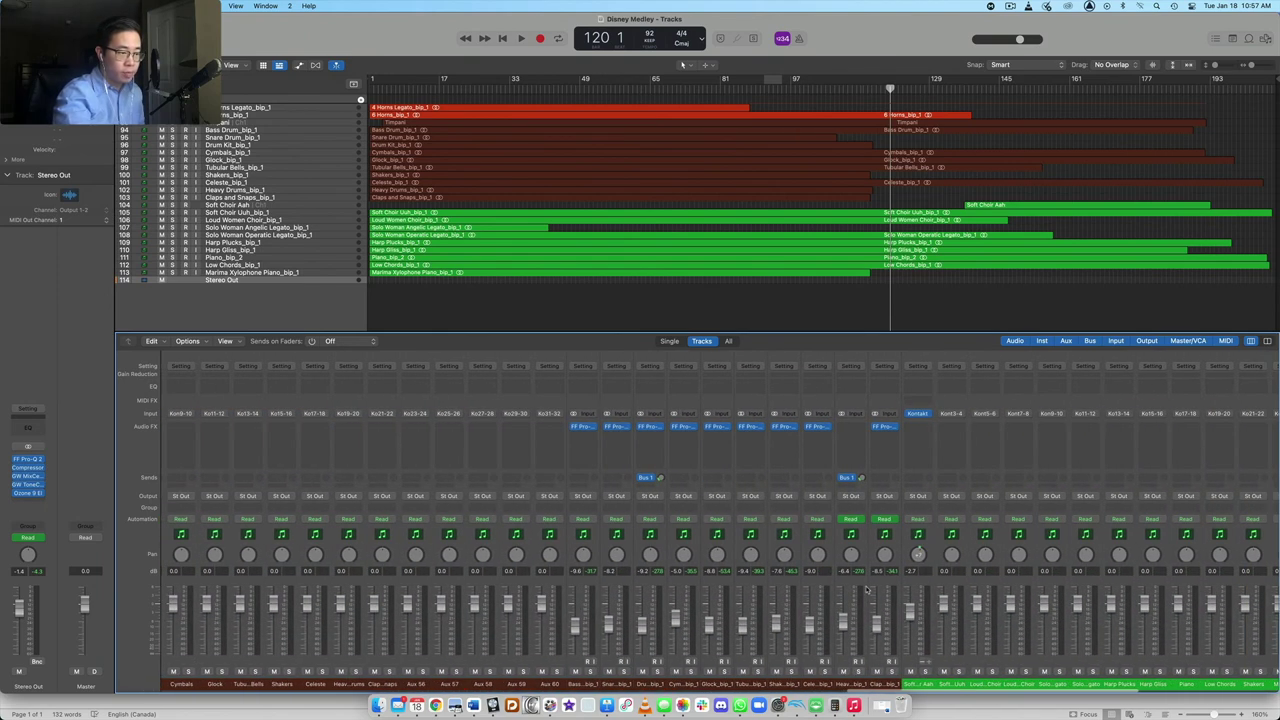
pyautogui.hscroll(17, 842, 610)
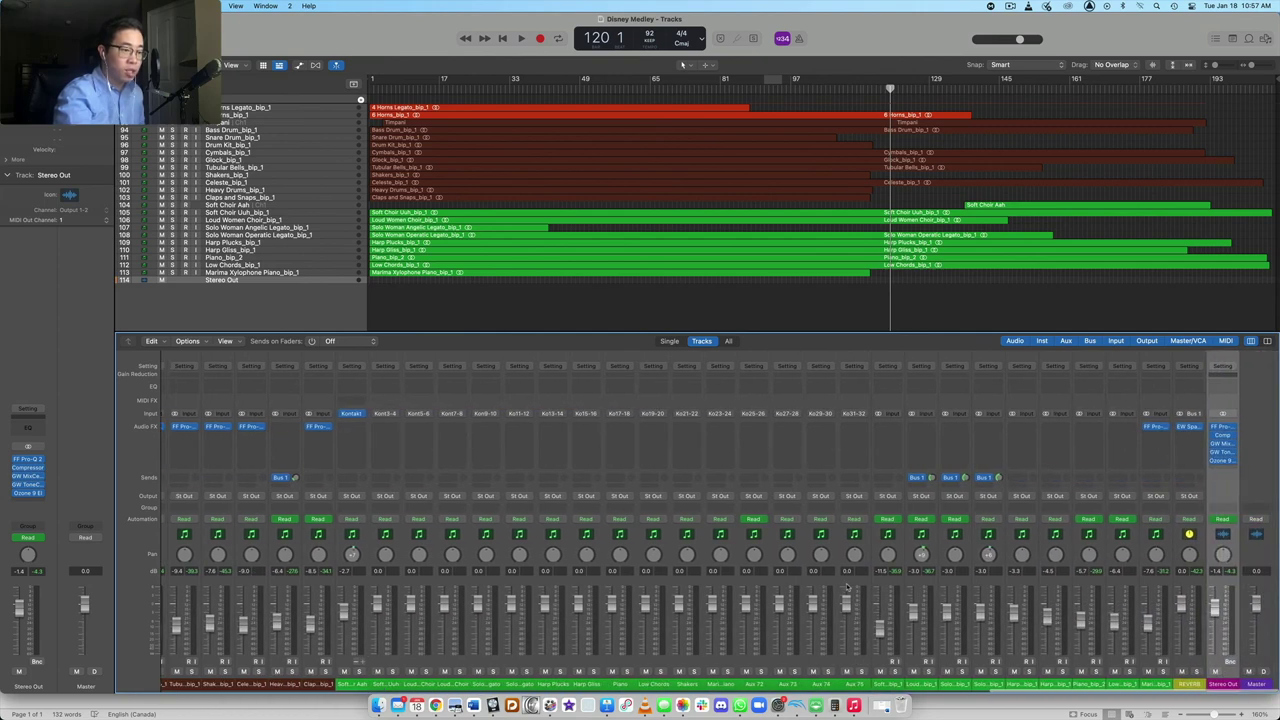